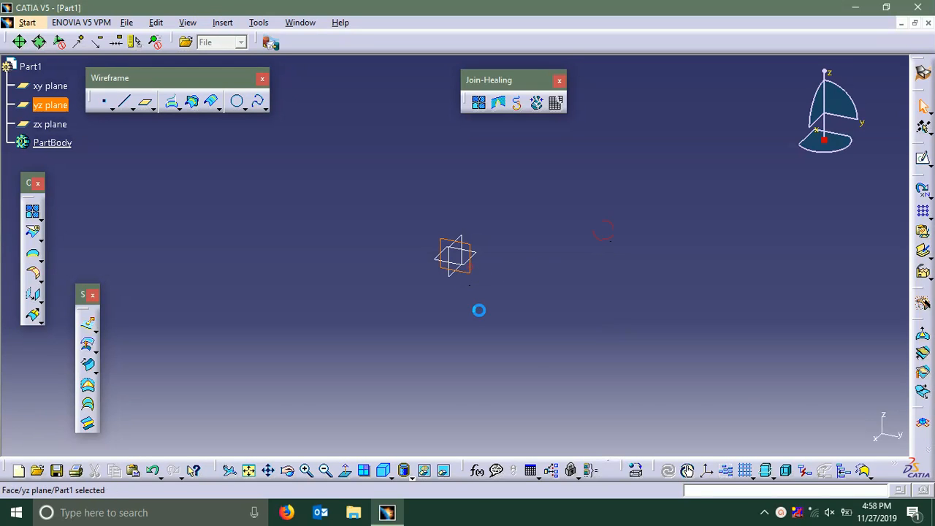
# Sketch an upper semicircular arc of about 38 mm radius on the yz plane, centred on the origin with both ends on the horizontal axis
pyautogui.click(922, 158)
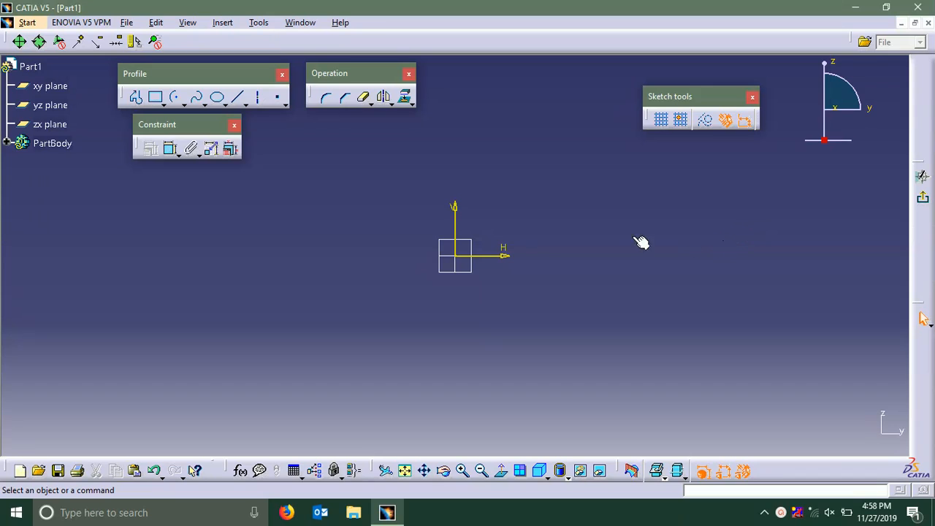
pyautogui.click(175, 98)
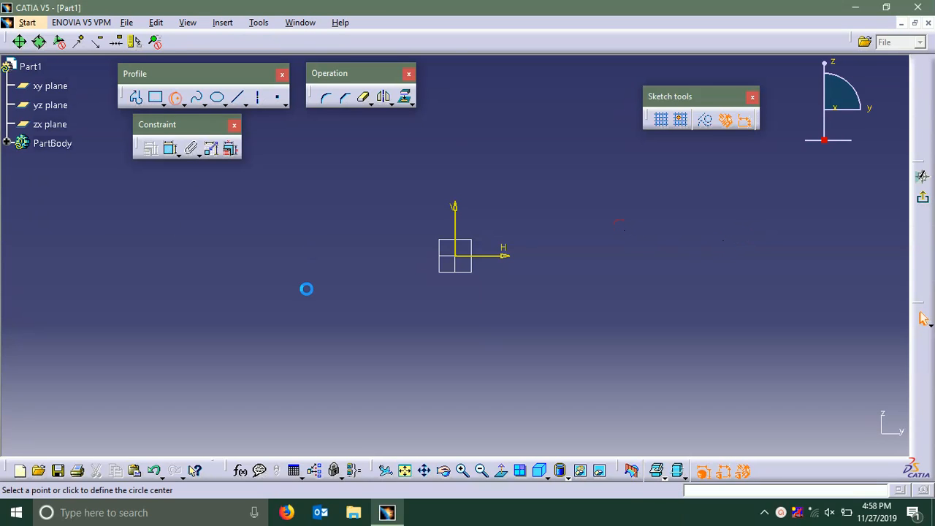
pyautogui.click(457, 256)
pyautogui.click(391, 255)
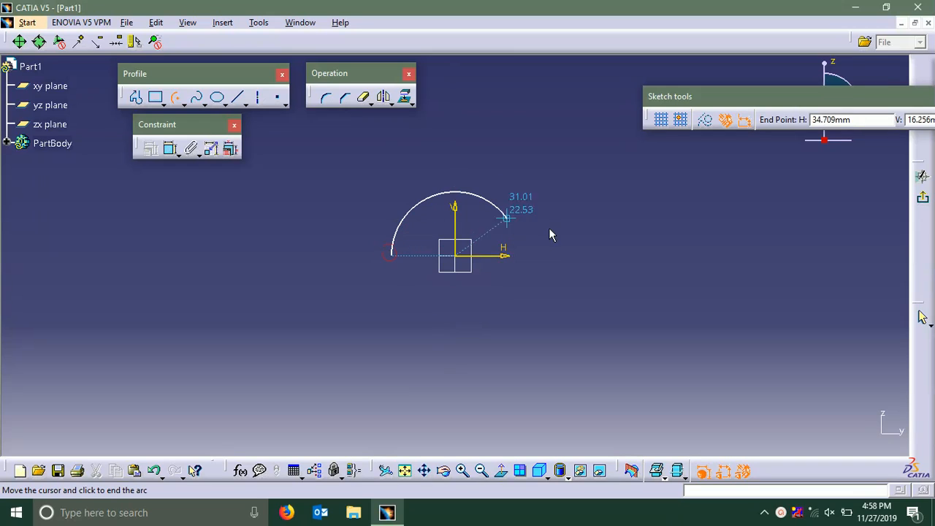
pyautogui.click(557, 256)
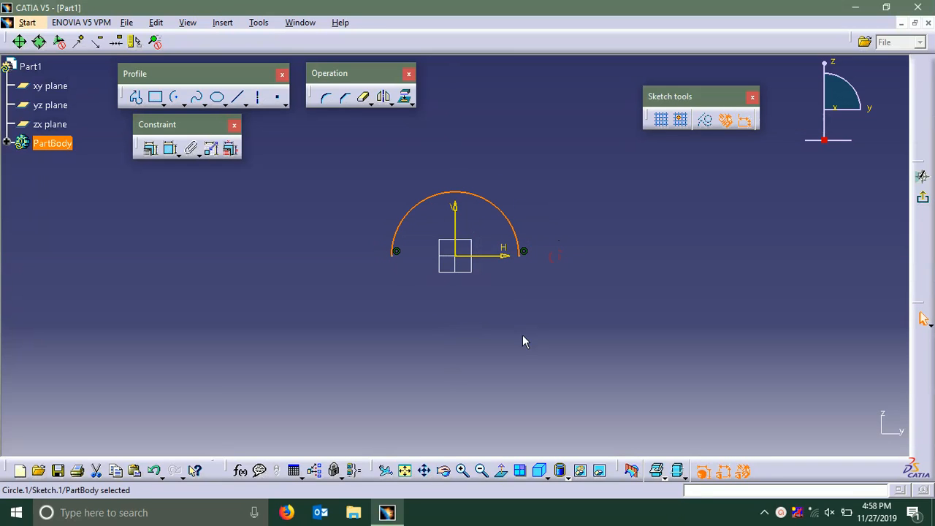
pyautogui.click(539, 305)
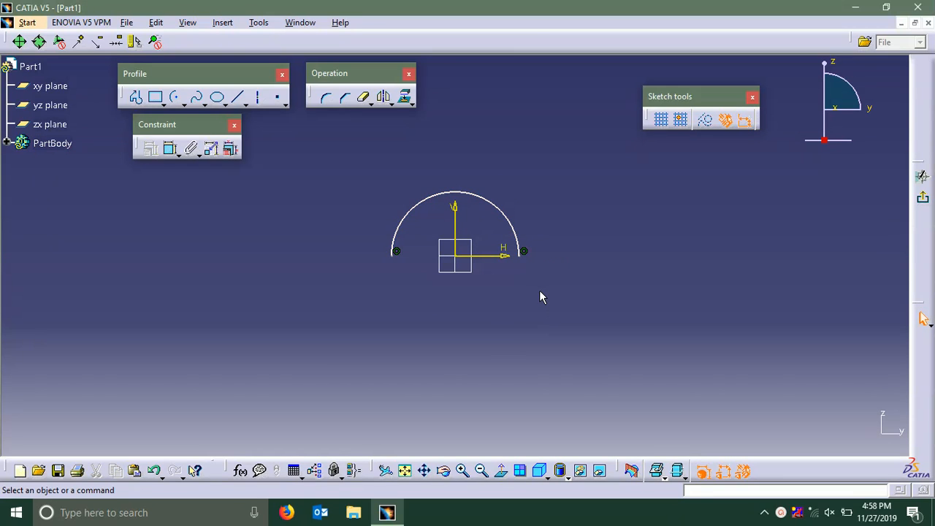
# Constrain the semicircular arc's radius to 30 mm and exit the sketch
pyautogui.click(170, 148)
pyautogui.click(509, 218)
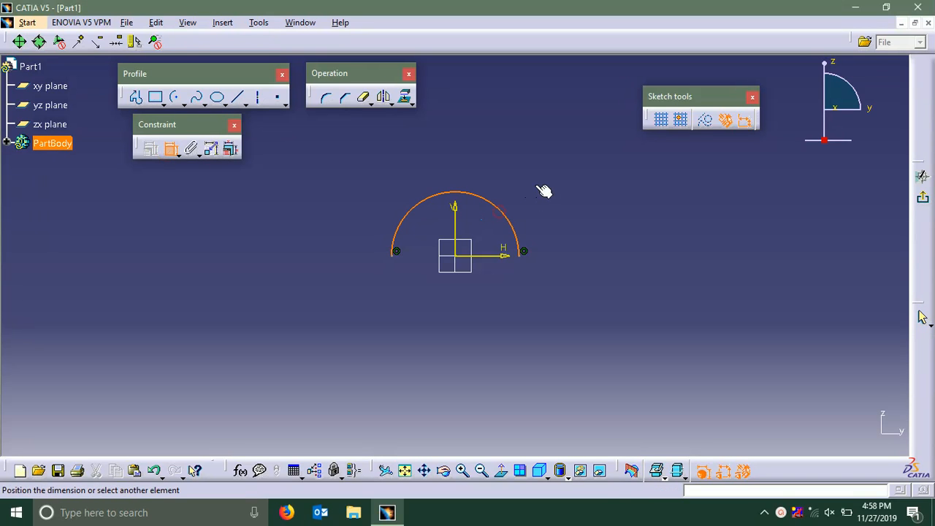
pyautogui.click(538, 179)
pyautogui.doubleClick(544, 181)
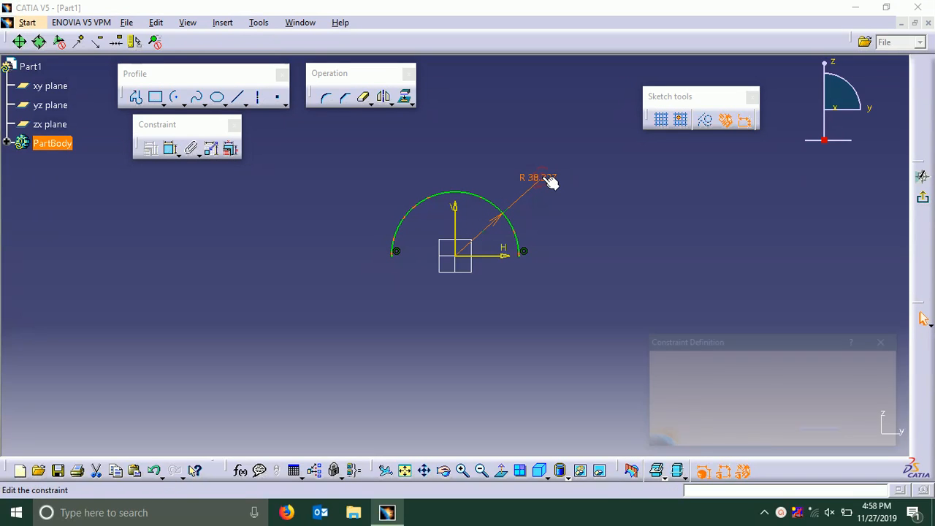
pyautogui.write('30')
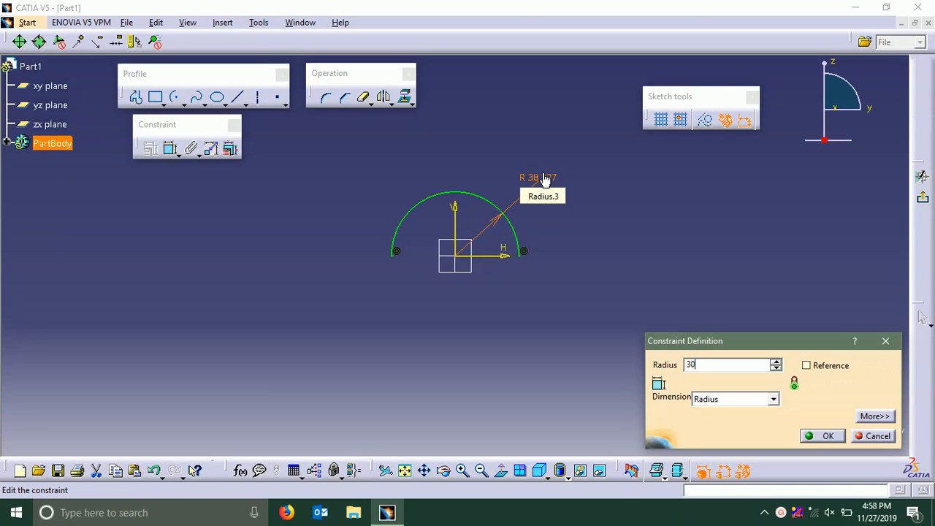
pyautogui.click(819, 436)
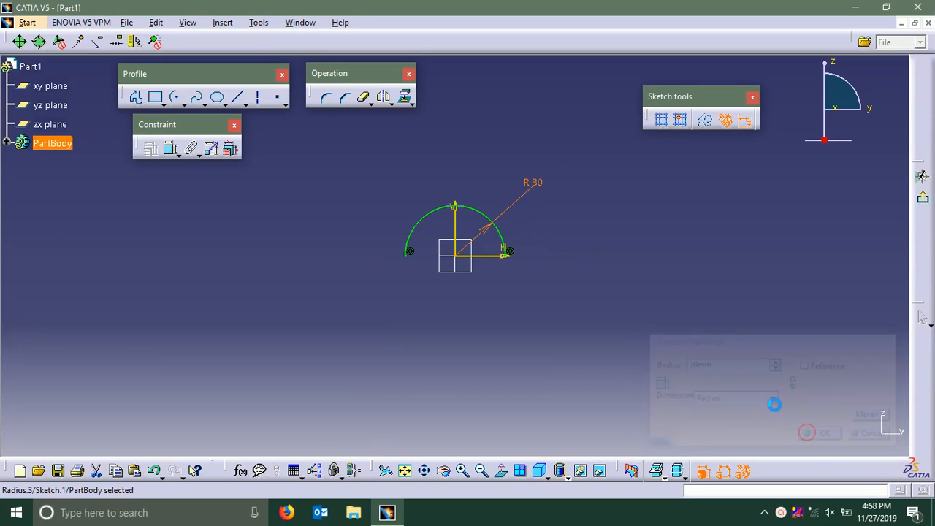
pyautogui.click(922, 198)
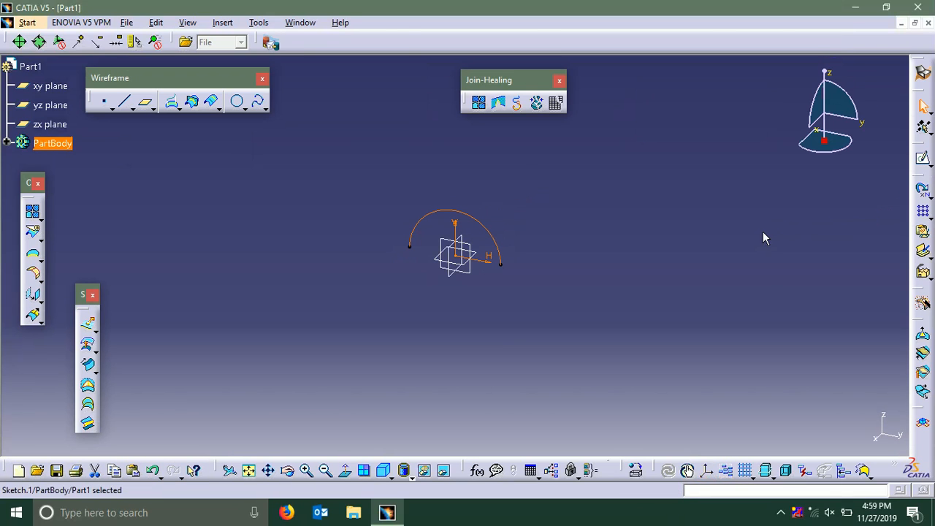
# Create a reference plane offset 30 mm from the yz plane
pyautogui.moveTo(584, 217); pyautogui.dragTo(626, 239, button='middle')
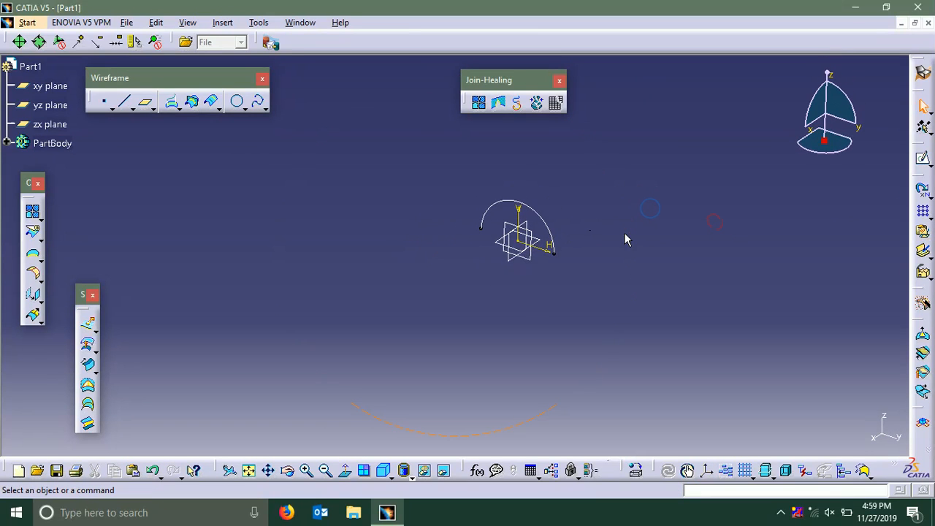
pyautogui.click(148, 107)
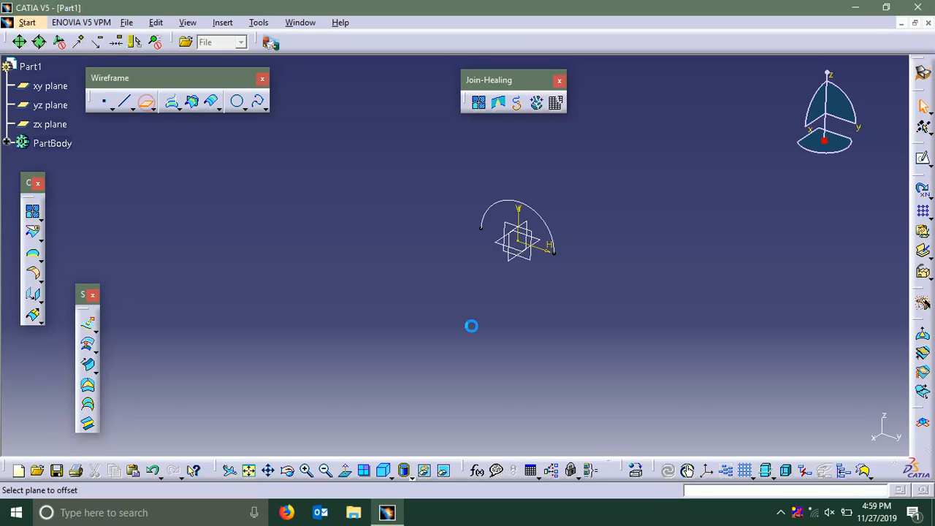
pyautogui.click(539, 265)
pyautogui.moveTo(528, 313); pyautogui.dragTo(552, 261, button='middle')
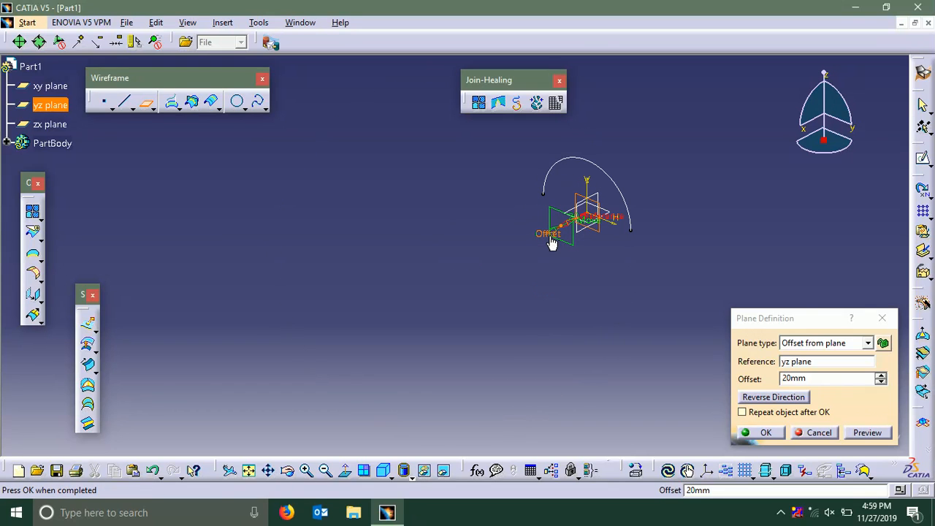
pyautogui.moveTo(551, 243); pyautogui.dragTo(540, 239)
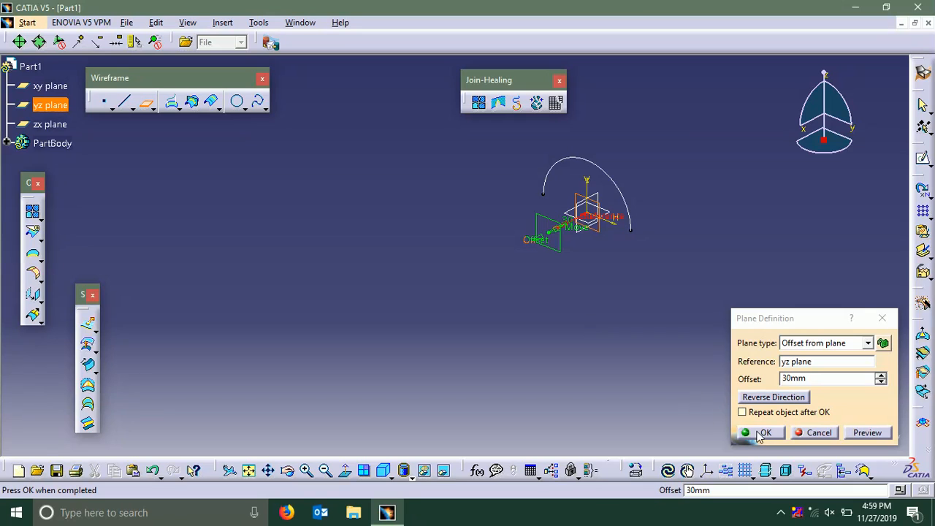
pyautogui.click(778, 434)
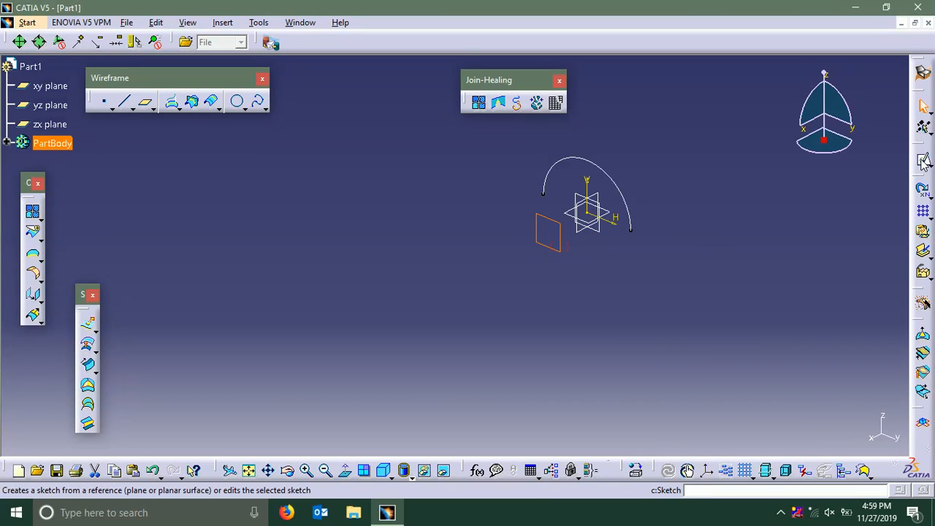
# Sketch an upper semicircular arc of about 53 mm radius on the new offset plane, centred on the sketch origin
pyautogui.click(921, 190)
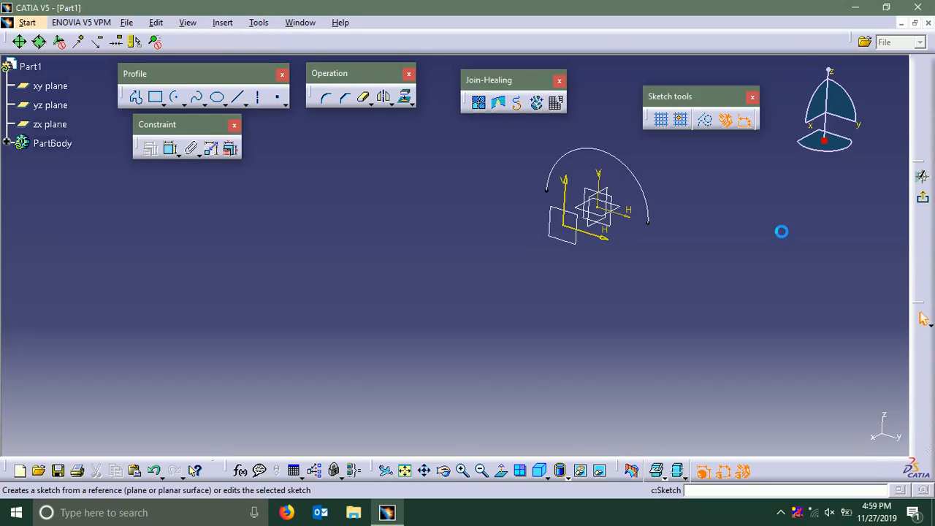
pyautogui.moveTo(767, 228)
pyautogui.mouseDown(button='middle')
pyautogui.moveTo(661, 295)
pyautogui.moveTo(652, 292)
pyautogui.mouseUp(button='middle')
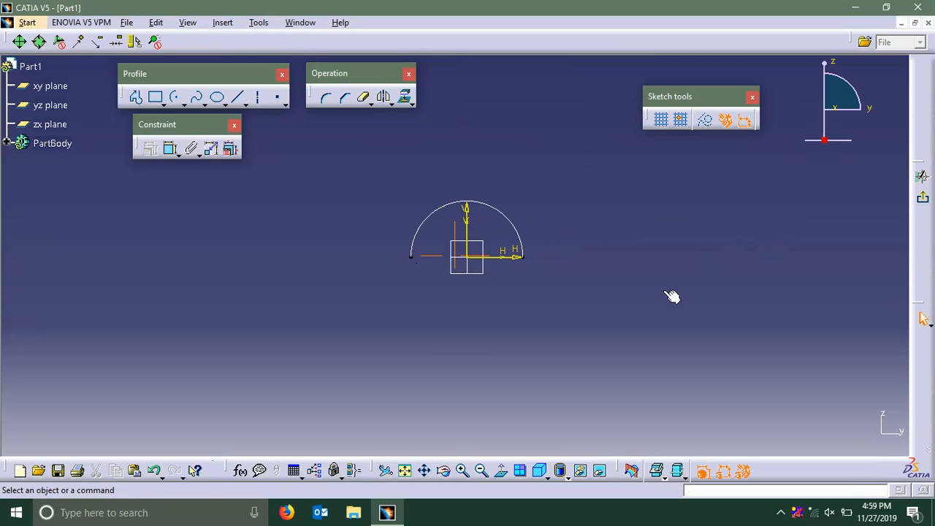
pyautogui.click(175, 97)
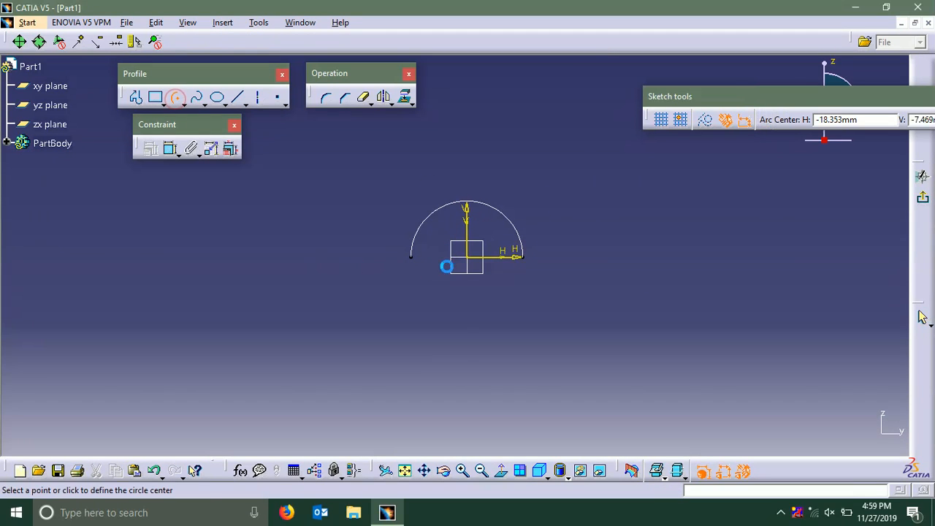
pyautogui.click(385, 258)
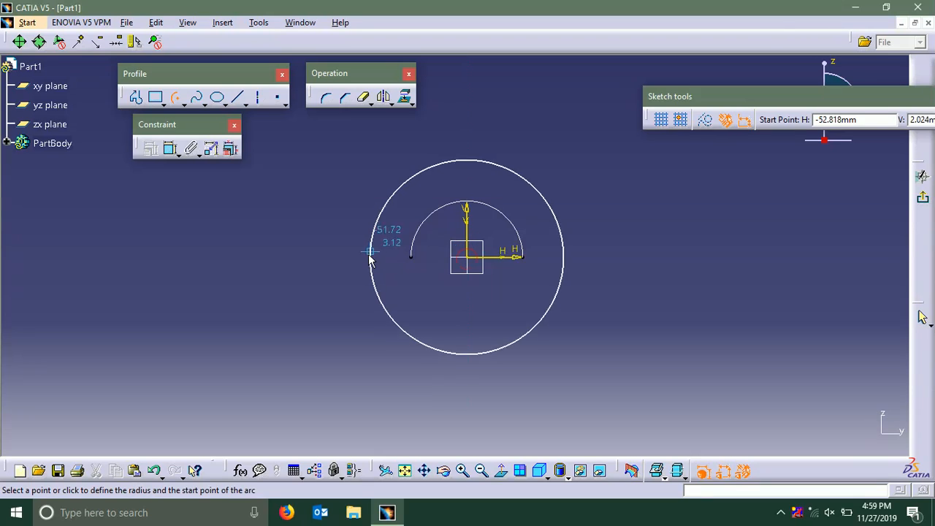
pyautogui.click(369, 256)
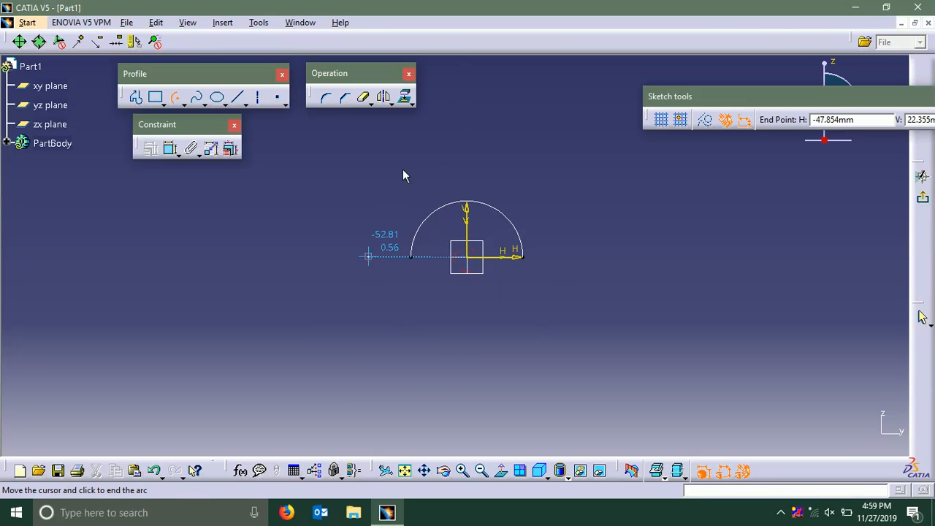
pyautogui.click(611, 258)
pyautogui.click(299, 189)
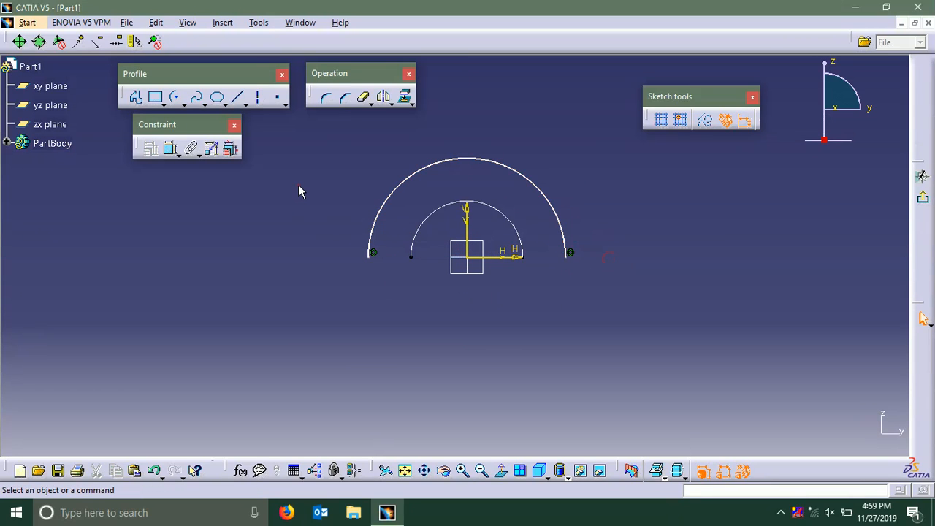
# Constrain the larger arc's radius to 50 mm and exit the sketch
pyautogui.click(170, 148)
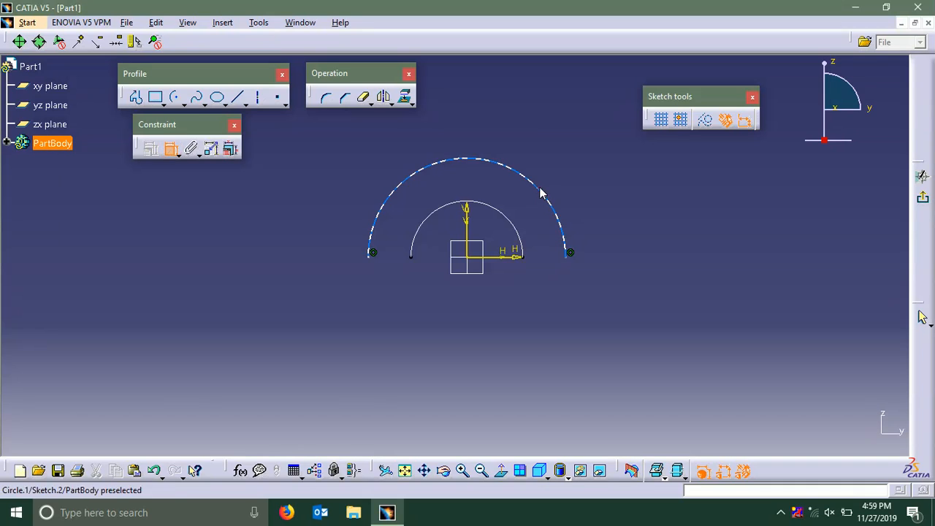
pyautogui.click(541, 191)
pyautogui.click(566, 166)
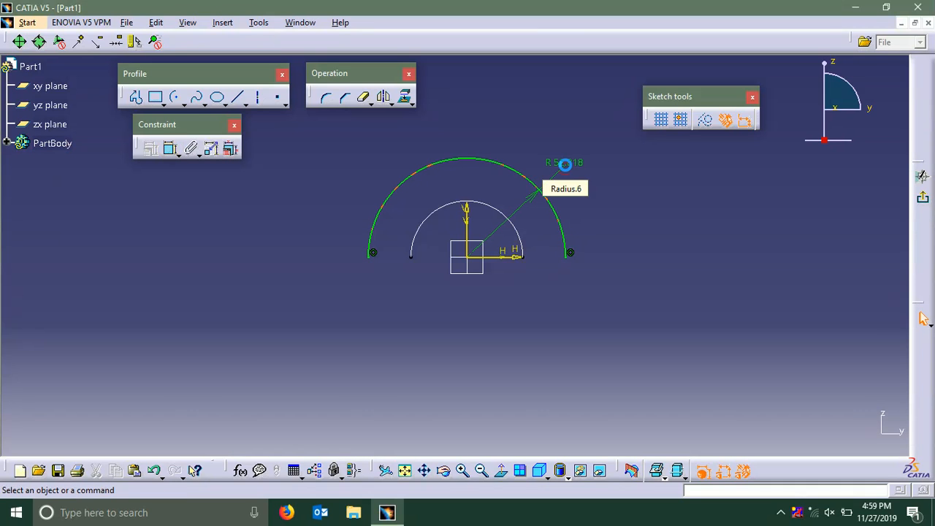
pyautogui.doubleClick(566, 165)
pyautogui.write('50')
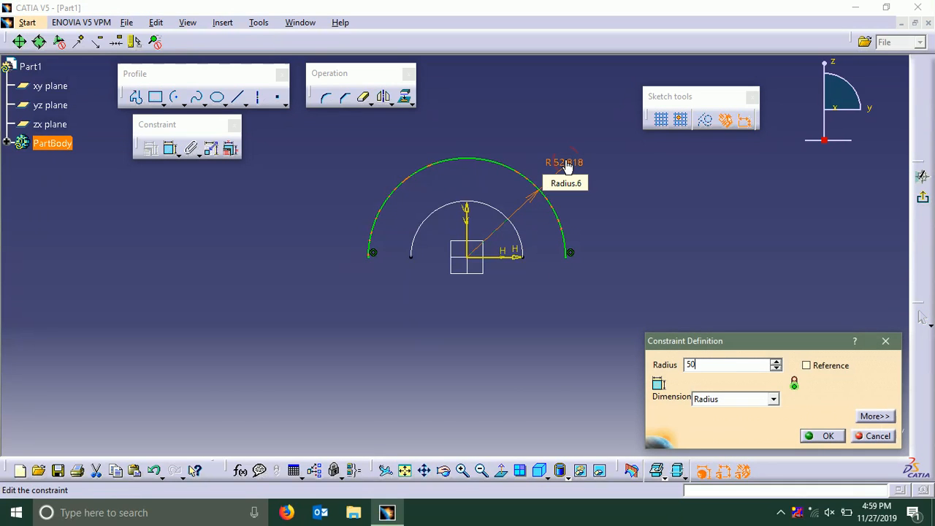
pyautogui.press('Return')
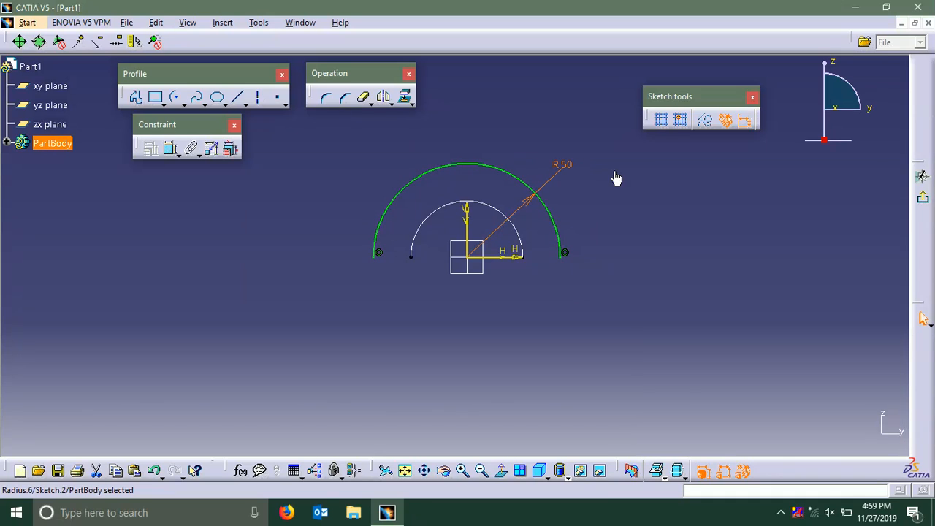
pyautogui.click(924, 202)
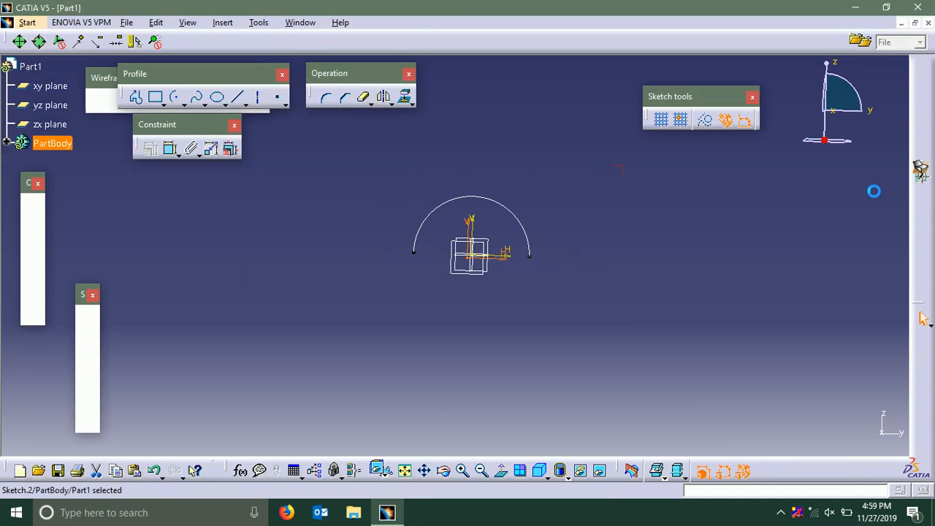
pyautogui.click(699, 221)
# Create a second reference plane offset 120 mm from the first offset plane
pyautogui.moveTo(699, 222)
pyautogui.mouseDown(button='middle')
pyautogui.moveTo(636, 265)
pyautogui.moveTo(574, 242)
pyautogui.moveTo(586, 241)
pyautogui.moveTo(582, 231)
pyautogui.moveTo(598, 219)
pyautogui.mouseUp(button='middle')
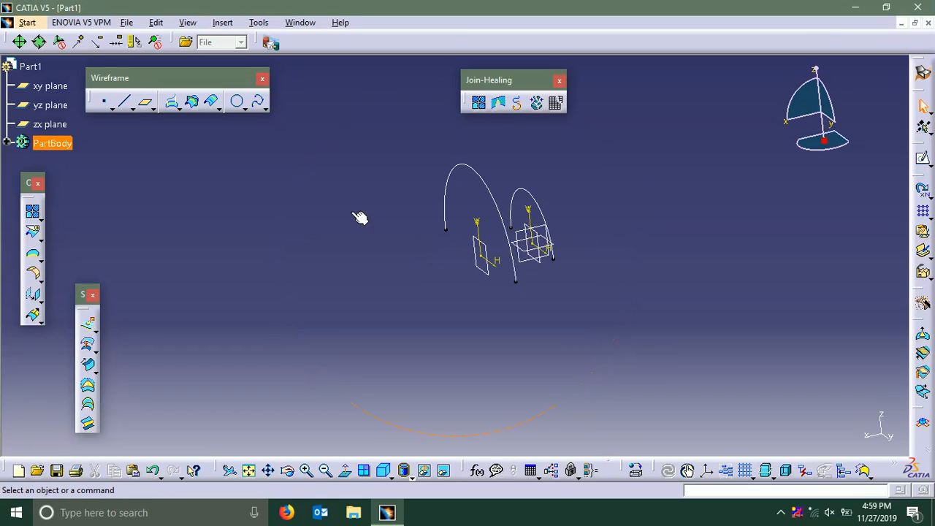
pyautogui.click(147, 106)
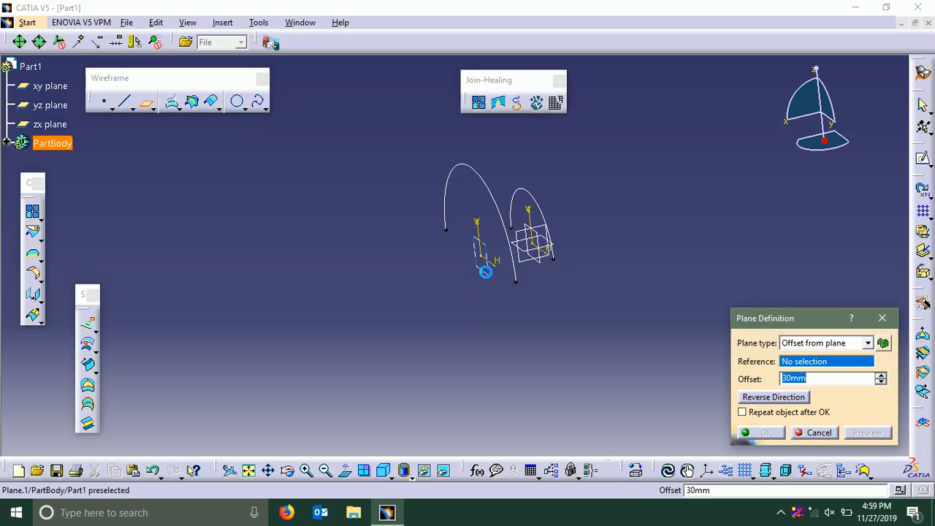
pyautogui.click(485, 271)
pyautogui.moveTo(443, 309); pyautogui.dragTo(522, 304, button='middle')
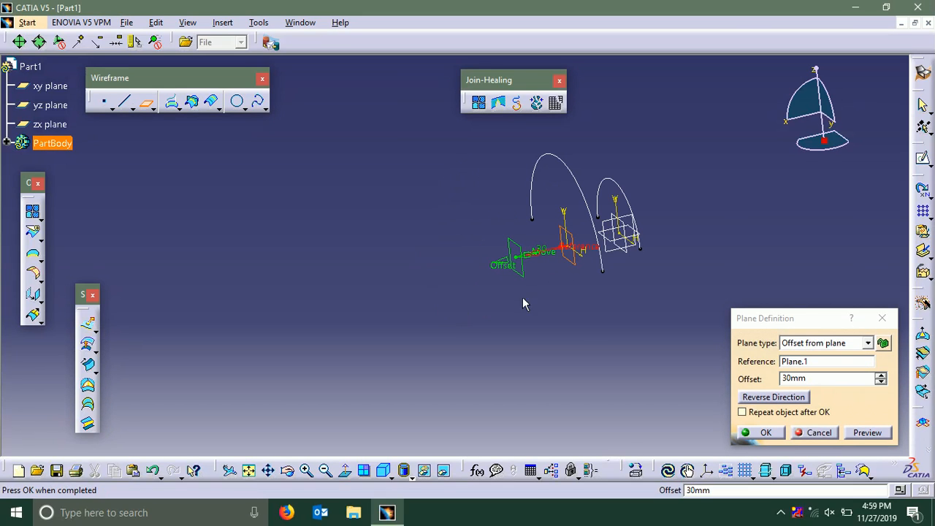
pyautogui.doubleClick(785, 380)
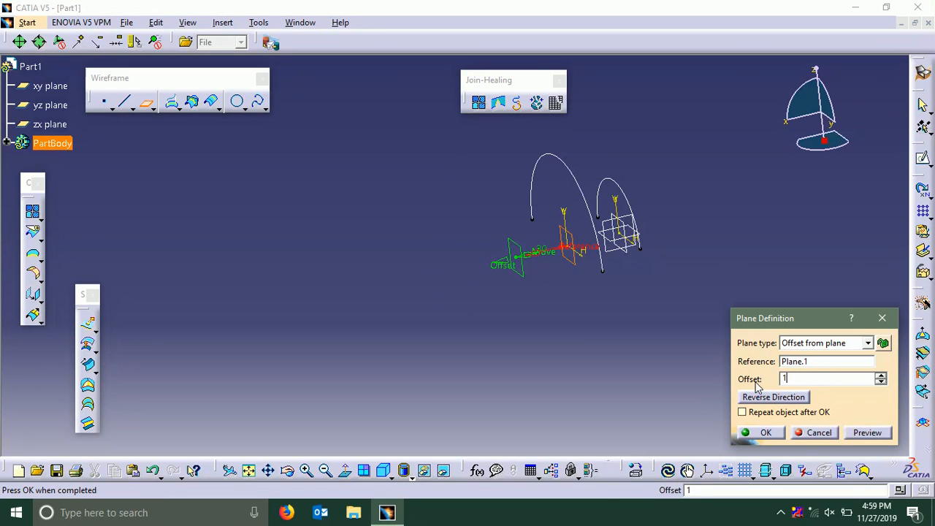
pyautogui.write('120mm')
pyautogui.press('Return')
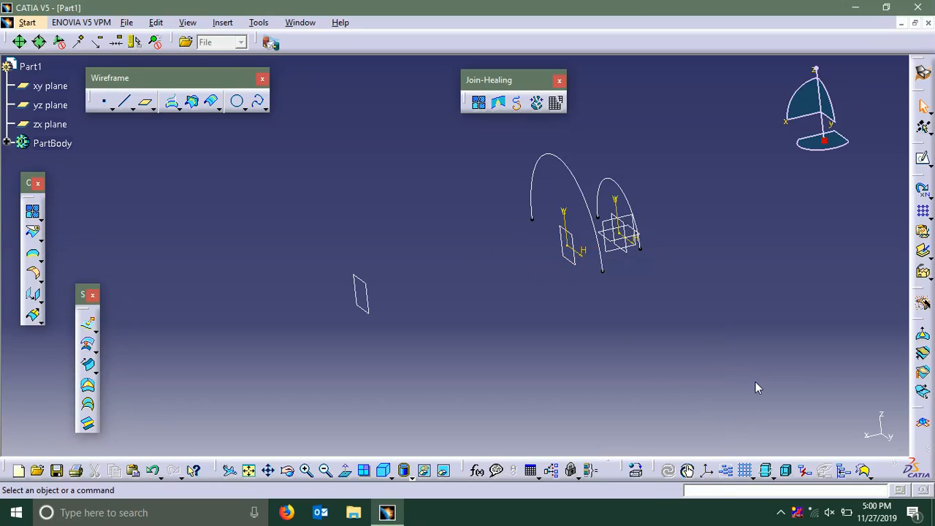
# Sketch an upper semicircular arc of about 19 mm radius on the second offset plane, centred on the sketch origin
pyautogui.moveTo(492, 211); pyautogui.dragTo(513, 267, button='middle')
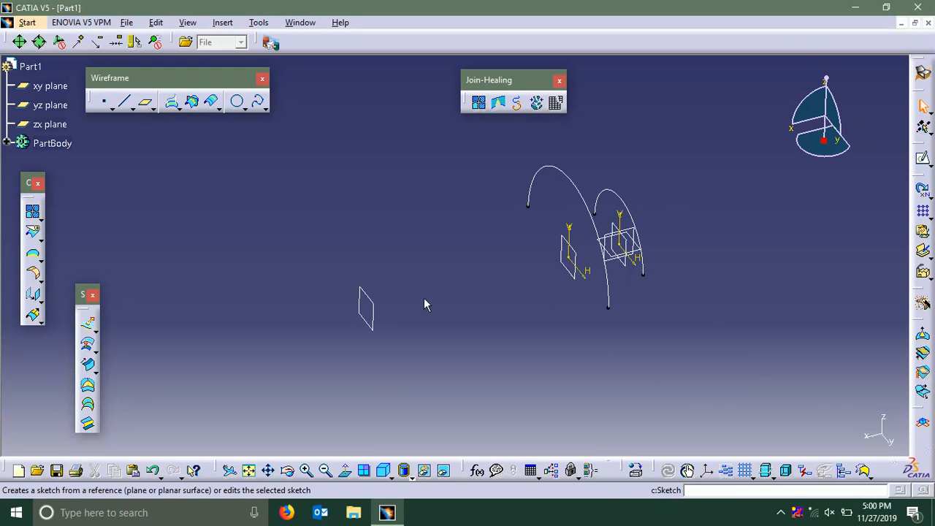
pyautogui.click(923, 158)
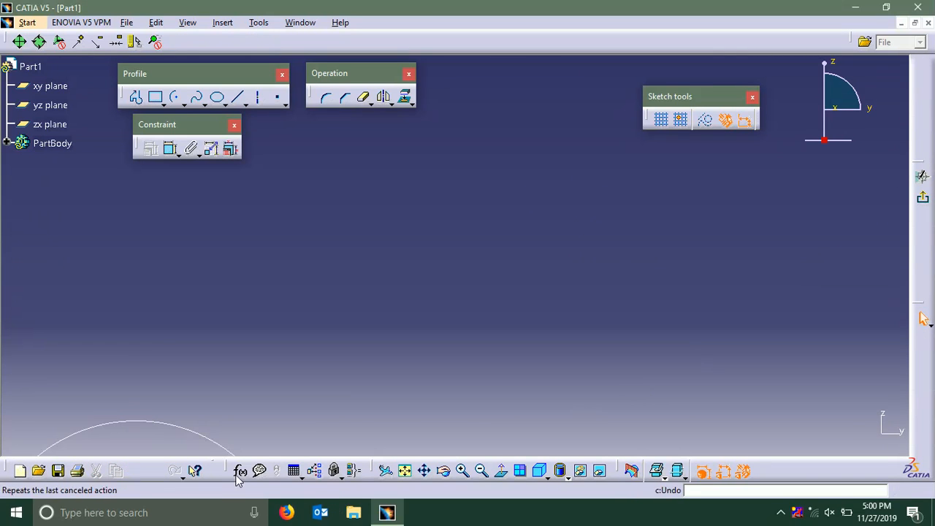
pyautogui.click(407, 471)
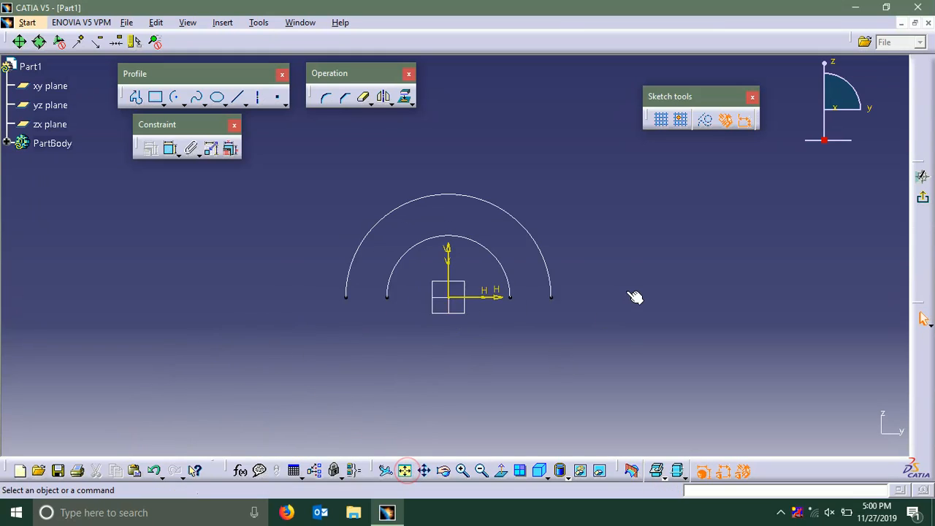
pyautogui.moveTo(620, 262); pyautogui.dragTo(629, 258, button='middle')
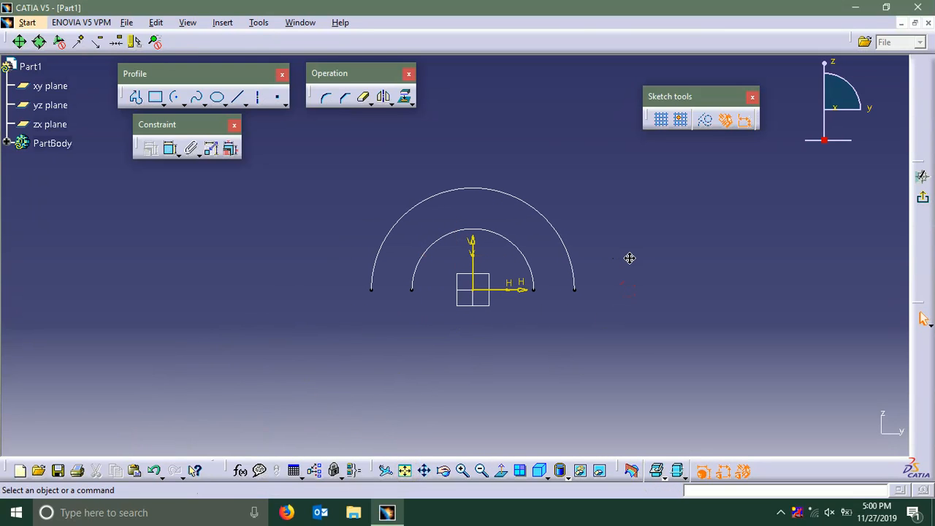
pyautogui.click(177, 98)
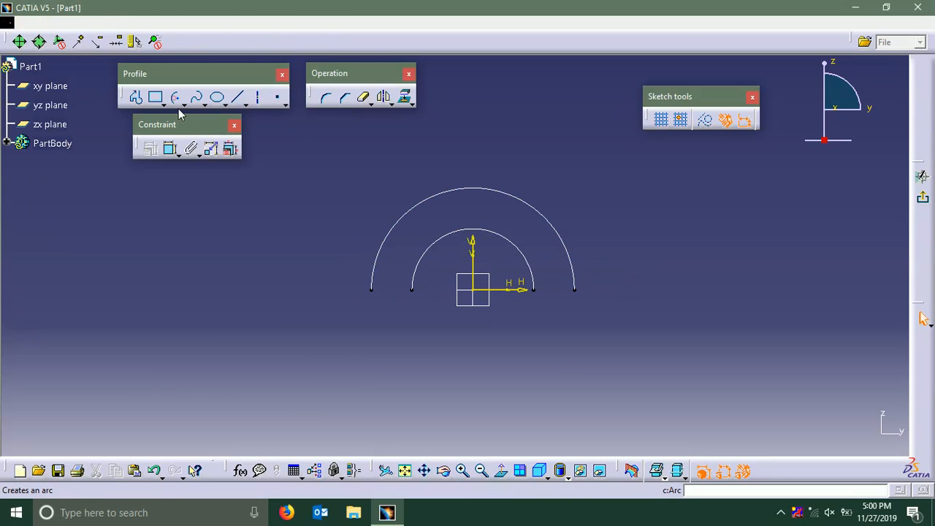
pyautogui.click(474, 293)
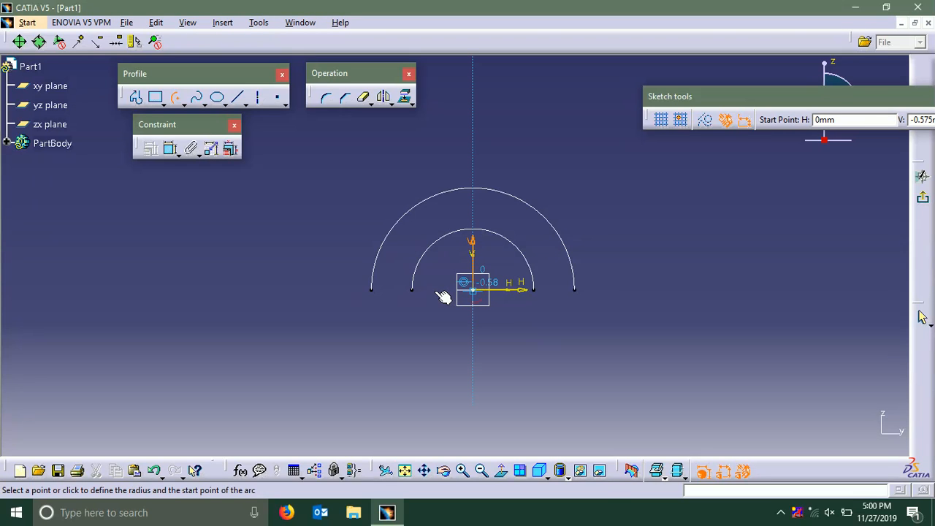
pyautogui.click(434, 291)
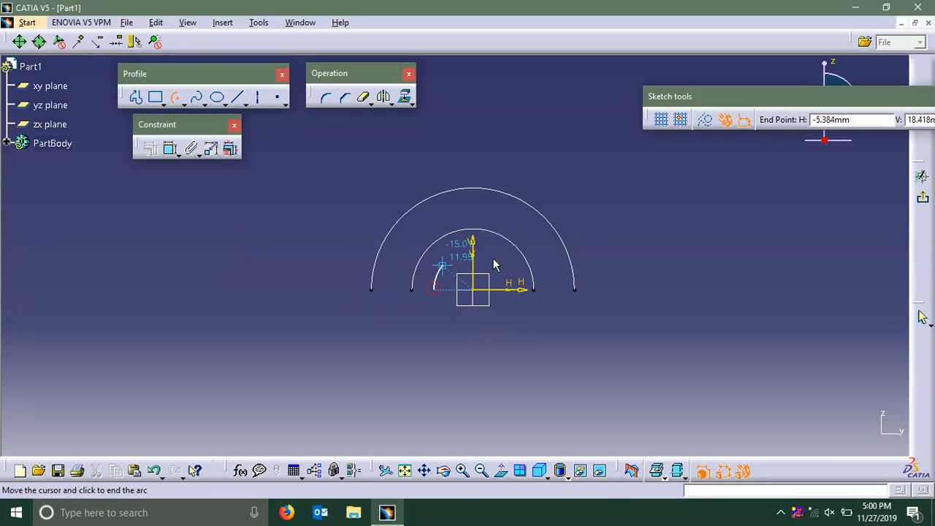
pyautogui.click(520, 293)
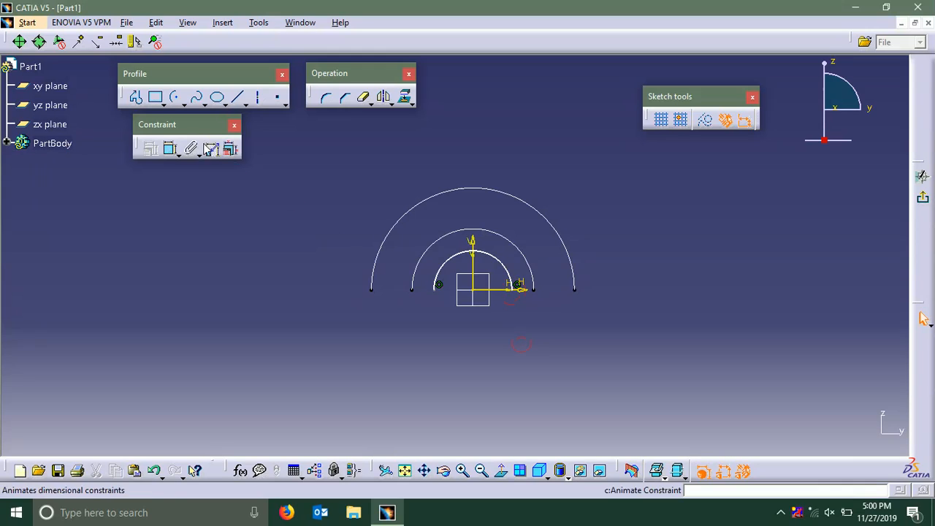
# Constrain the new smallest arc's radius to 24 mm and exit the sketch
pyautogui.click(170, 150)
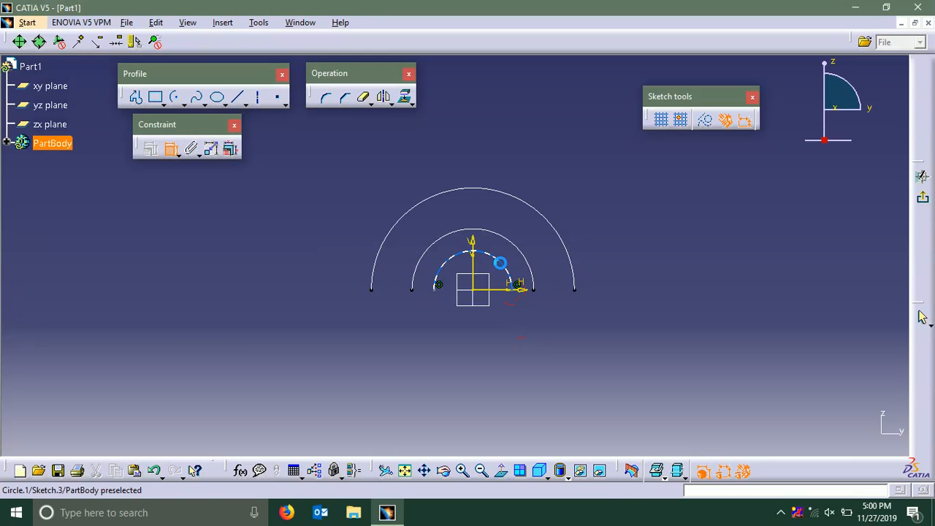
pyautogui.click(605, 214)
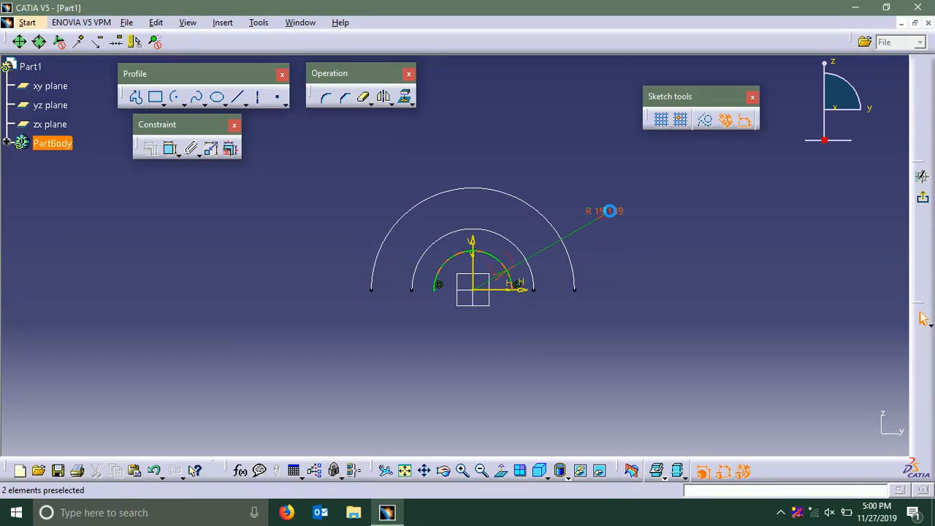
pyautogui.doubleClick(609, 211)
pyautogui.write('24')
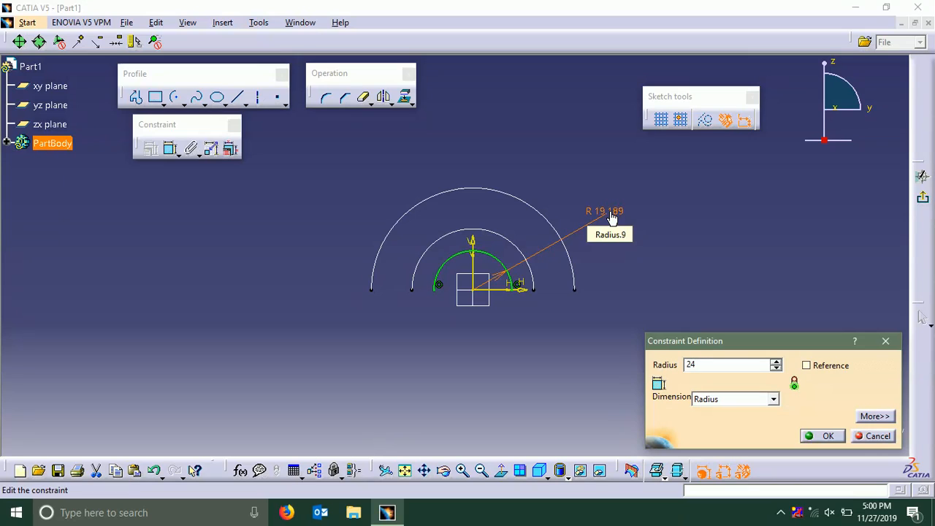
pyautogui.press('Return')
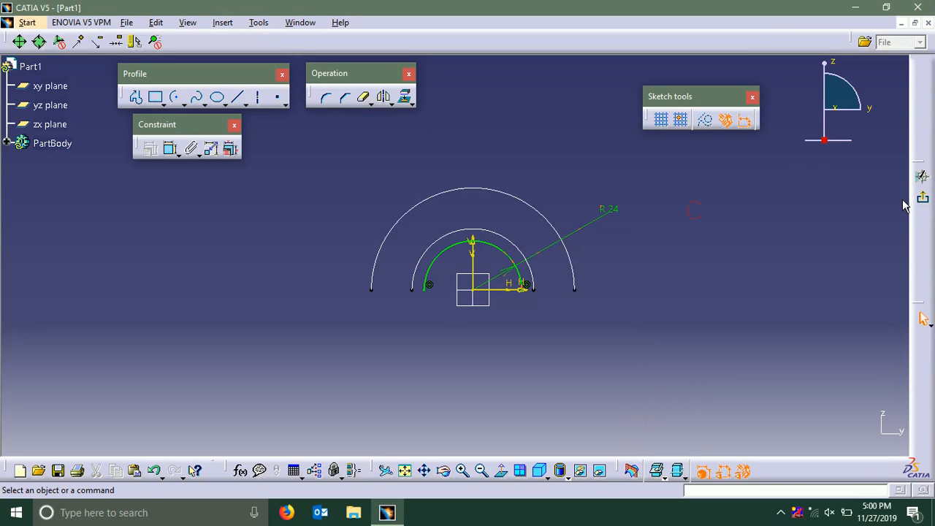
pyautogui.click(924, 201)
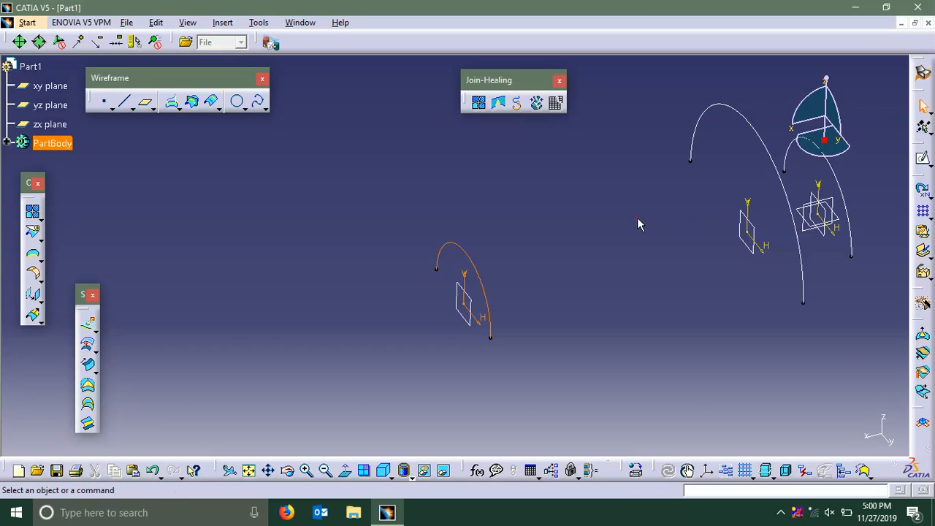
# Create a multi-sections surface through the three semicircular arcs, selected in order from the yz plane outward
pyautogui.moveTo(638, 224)
pyautogui.mouseDown(button='middle')
pyautogui.moveTo(616, 209)
pyautogui.moveTo(442, 217)
pyautogui.moveTo(446, 233)
pyautogui.moveTo(460, 225)
pyautogui.moveTo(446, 229)
pyautogui.mouseUp(button='middle')
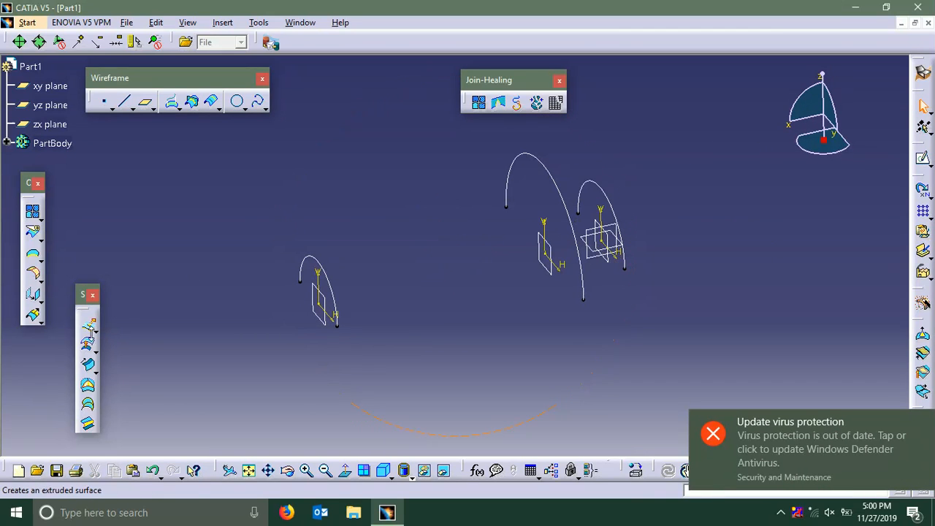
pyautogui.click(87, 408)
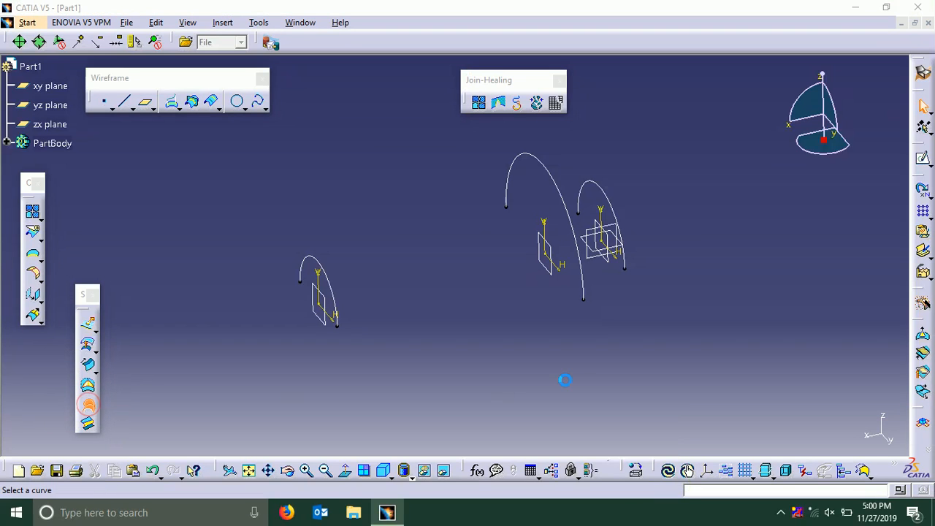
pyautogui.click(606, 199)
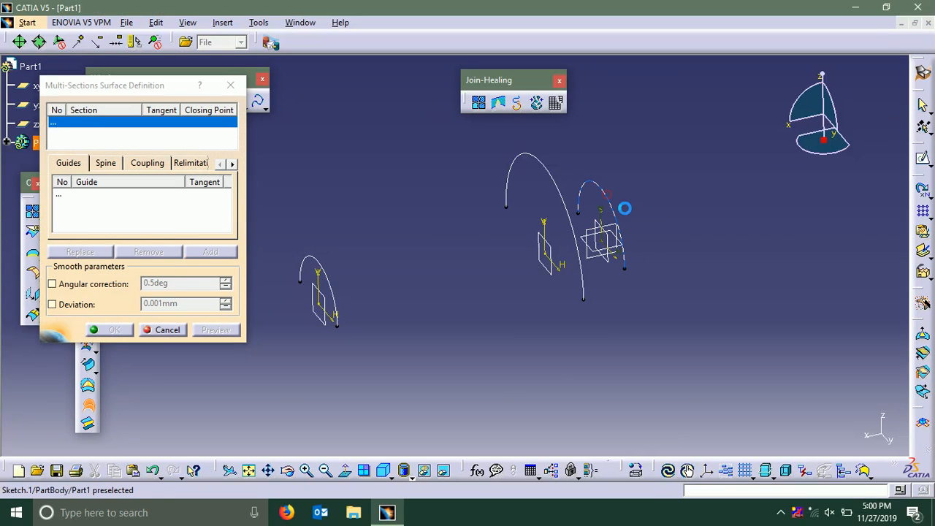
pyautogui.moveTo(668, 222); pyautogui.dragTo(708, 216, button='middle')
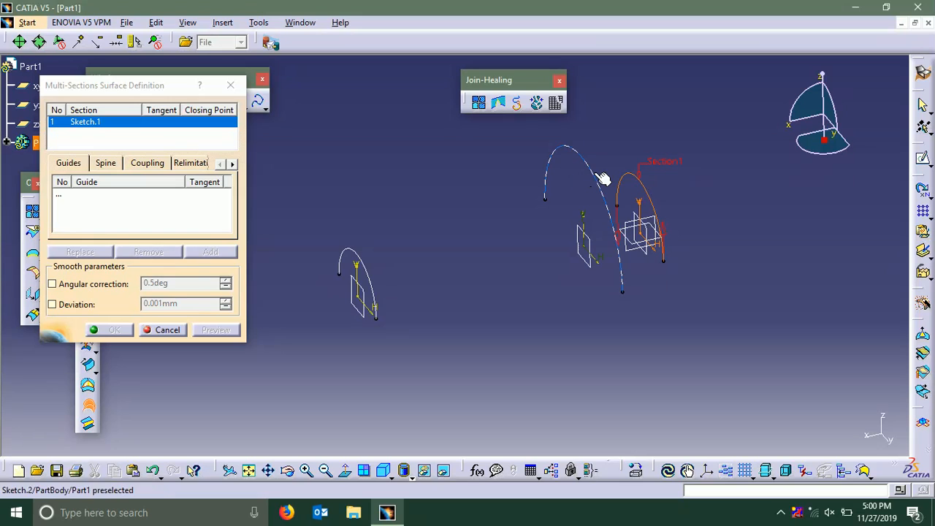
pyautogui.click(598, 176)
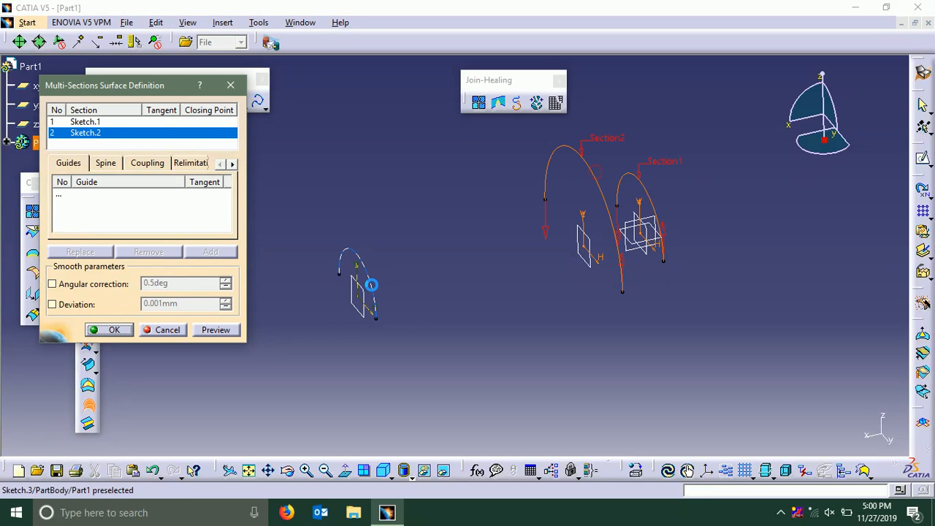
pyautogui.click(371, 284)
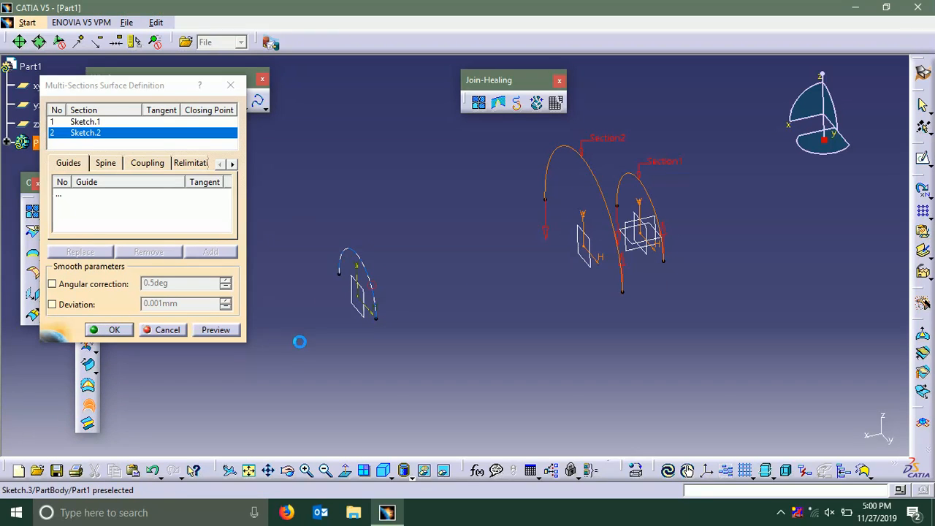
pyautogui.click(217, 331)
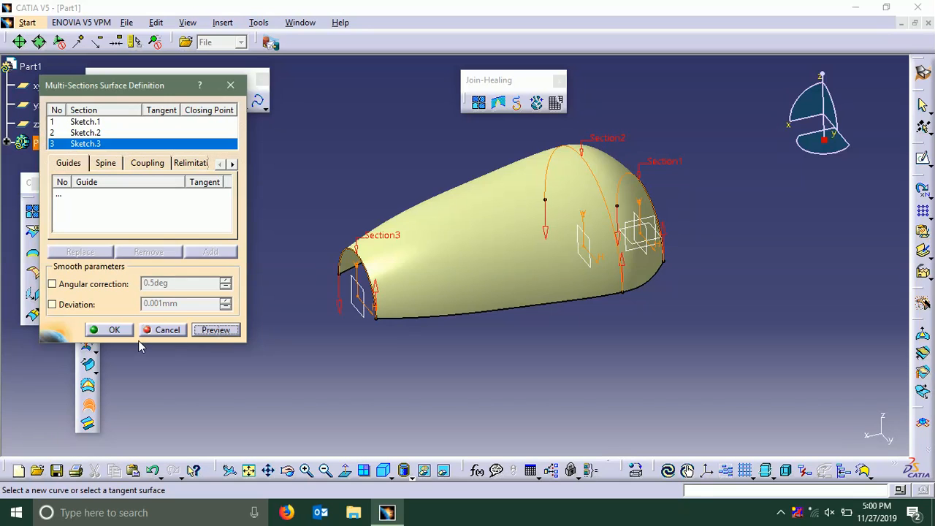
pyautogui.click(125, 330)
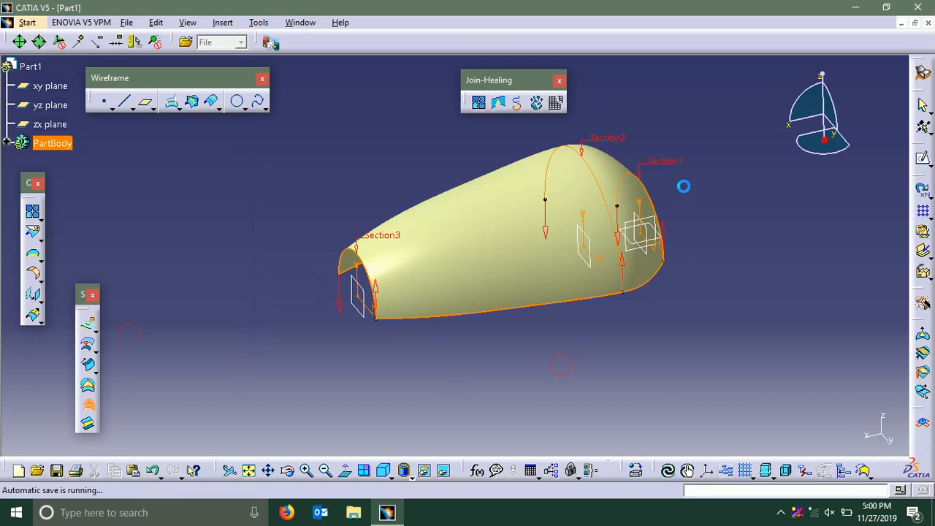
pyautogui.click(670, 149)
# Increase the offset of the middle arc's reference plane from the yz plane to lengthen the surface's rear portion
pyautogui.moveTo(614, 149); pyautogui.dragTo(608, 184, button='middle')
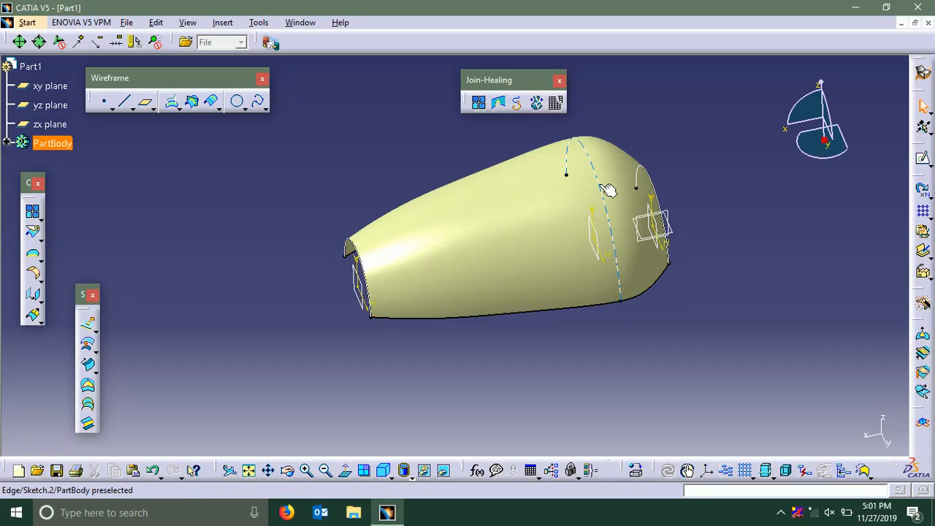
pyautogui.moveTo(593, 256)
pyautogui.mouseDown(button='middle')
pyautogui.moveTo(591, 268)
pyautogui.moveTo(601, 233)
pyautogui.moveTo(597, 241)
pyautogui.mouseUp(button='middle')
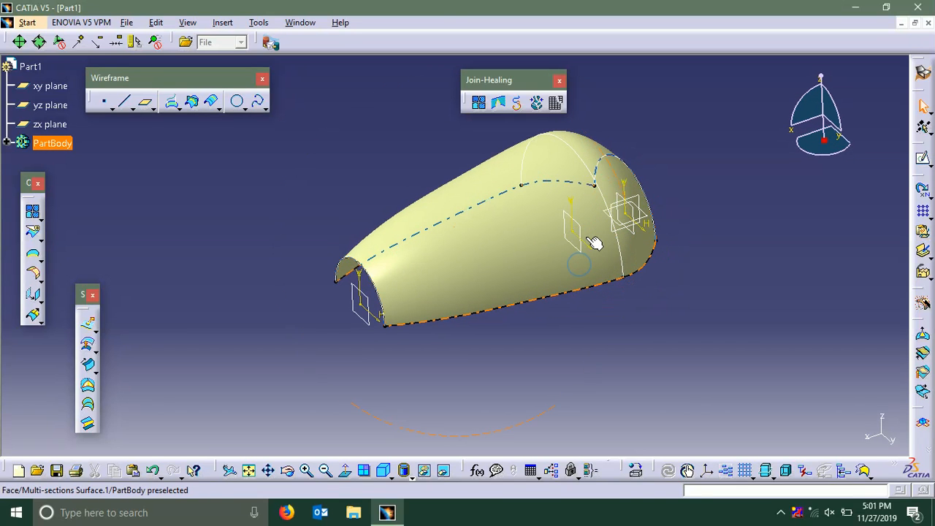
pyautogui.doubleClick(583, 231)
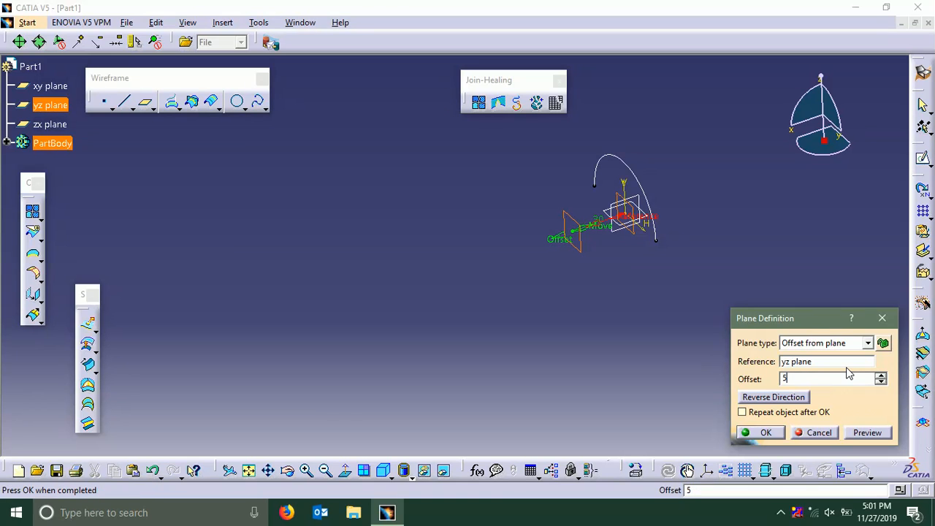
pyautogui.press('Return')
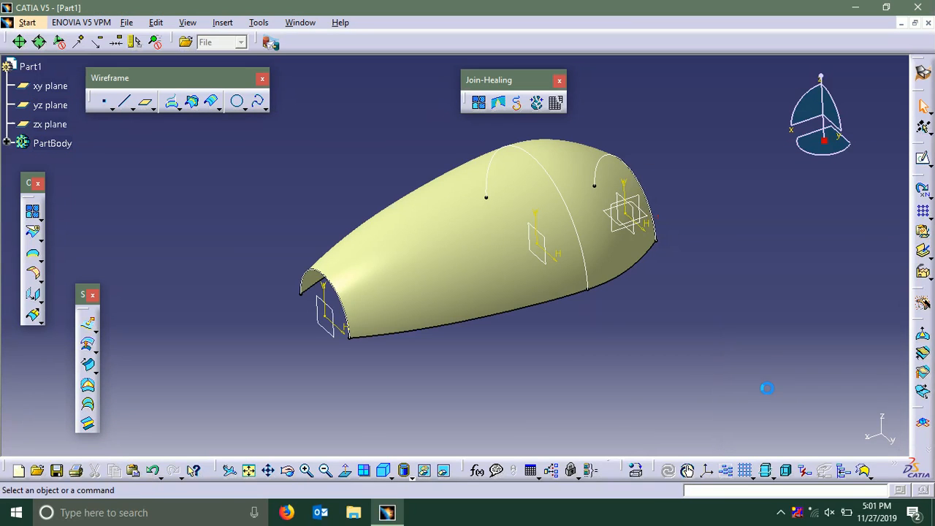
# Sketch a three-point spline on the xy plane, curving from about H 36, V -38 mm to about H 39, V -127 mm
pyautogui.moveTo(590, 156); pyautogui.dragTo(428, 217, button='middle')
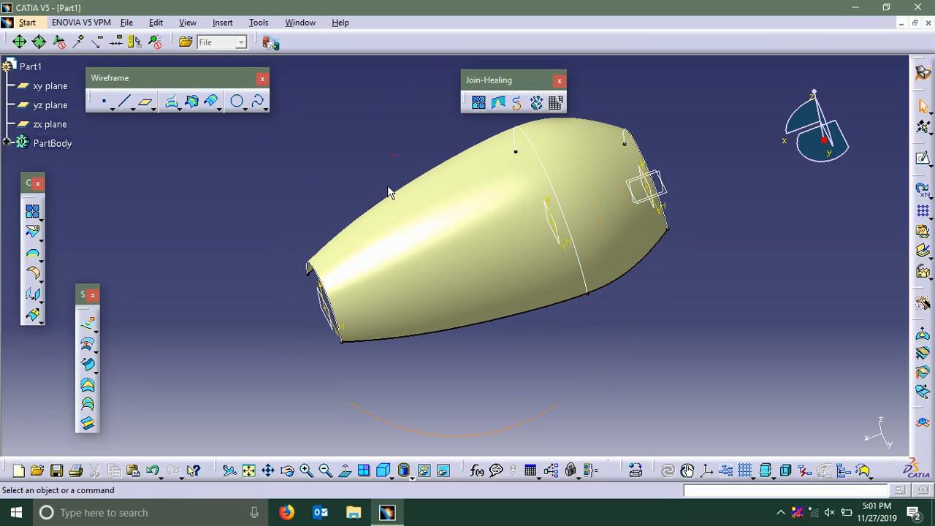
pyautogui.moveTo(389, 192); pyautogui.dragTo(428, 236, button='middle')
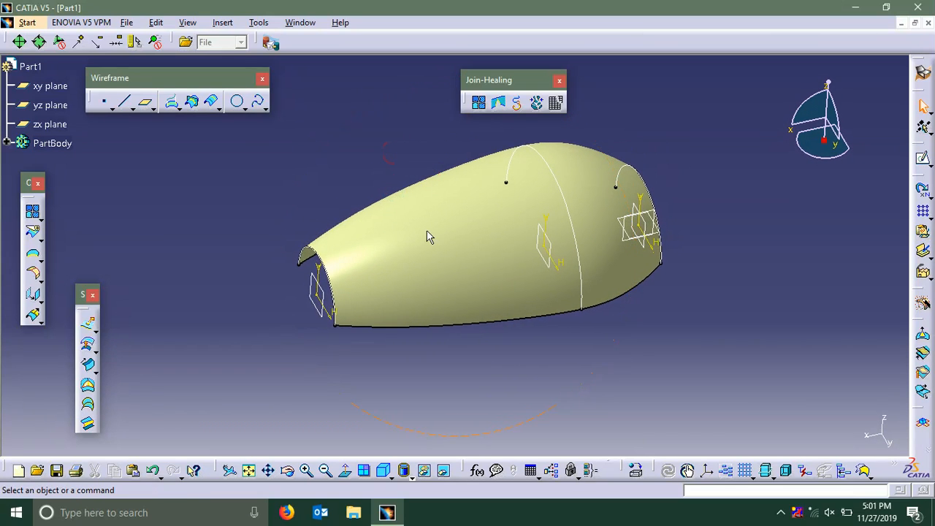
pyautogui.moveTo(509, 270); pyautogui.dragTo(555, 314, button='middle')
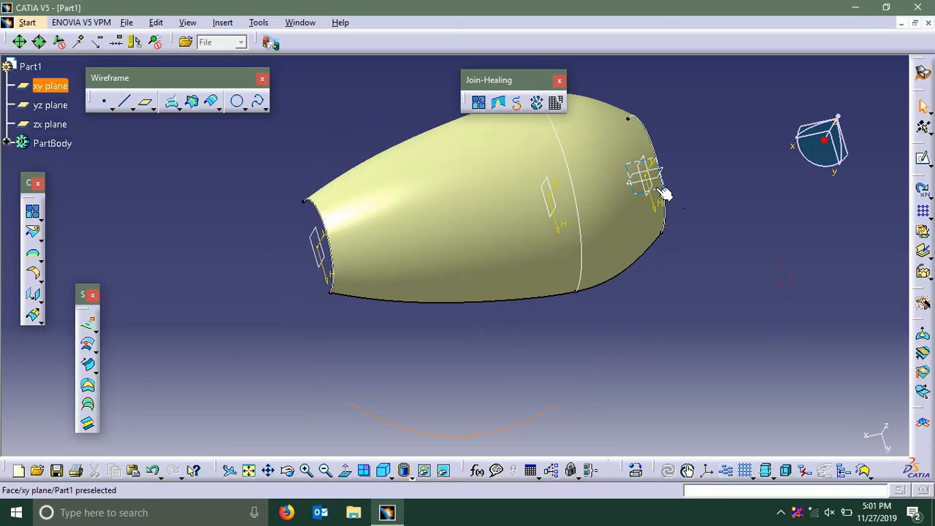
pyautogui.click(921, 158)
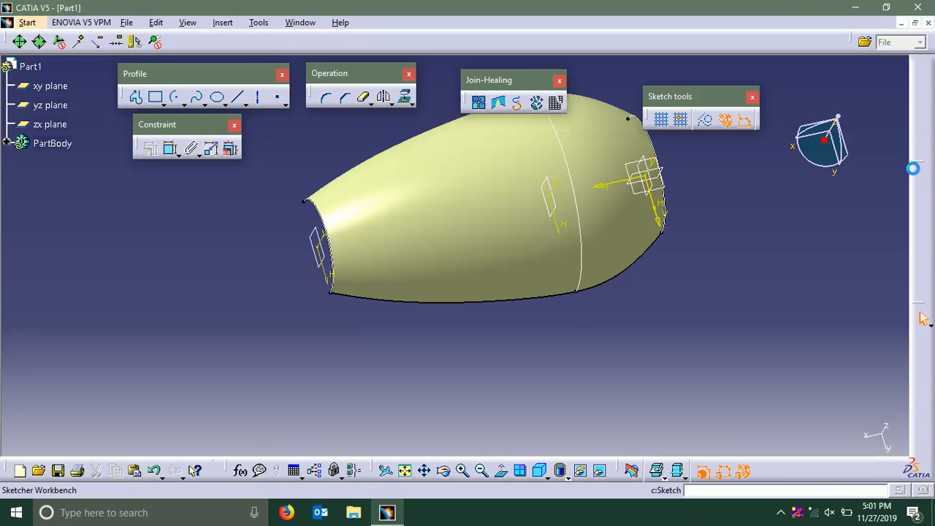
pyautogui.moveTo(693, 211); pyautogui.dragTo(726, 128, button='middle')
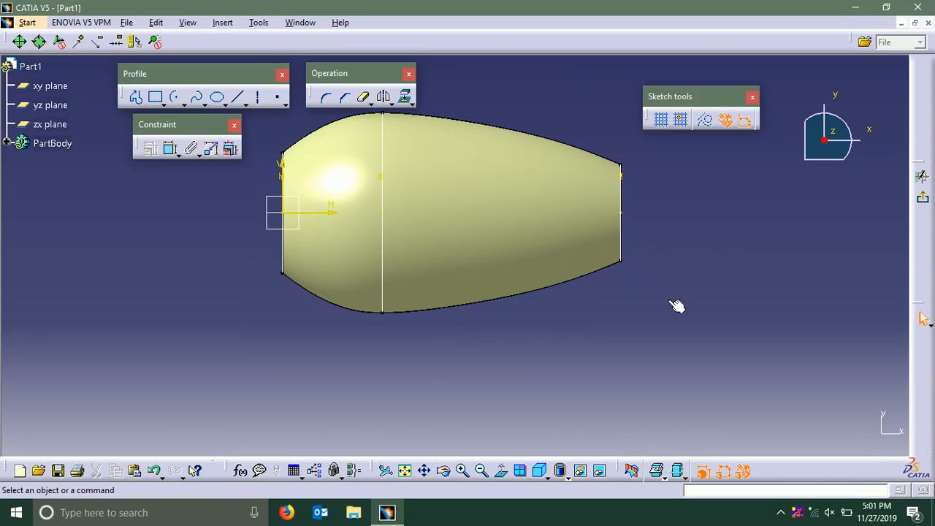
pyautogui.moveTo(669, 296); pyautogui.dragTo(679, 256, button='middle')
pyautogui.moveTo(497, 289)
pyautogui.mouseDown(button='middle')
pyautogui.moveTo(509, 273)
pyautogui.moveTo(509, 288)
pyautogui.mouseUp(button='middle')
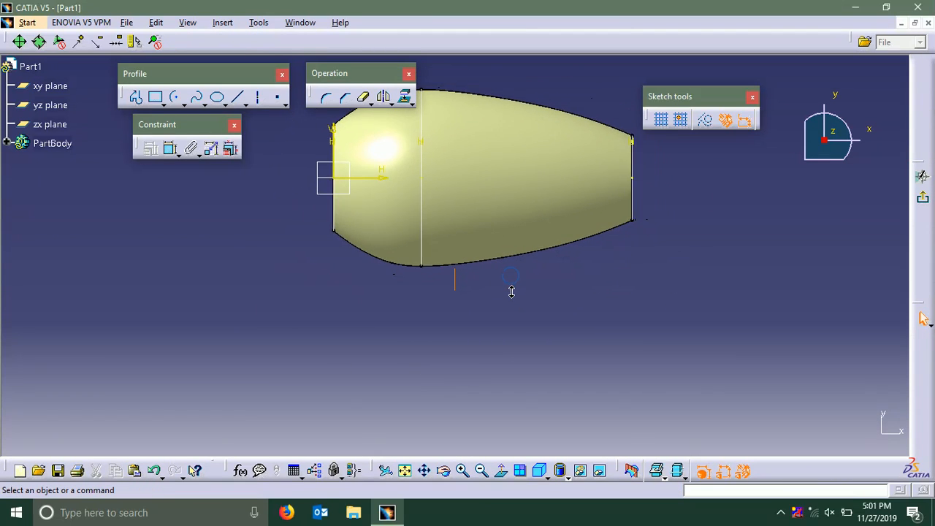
pyautogui.click(196, 97)
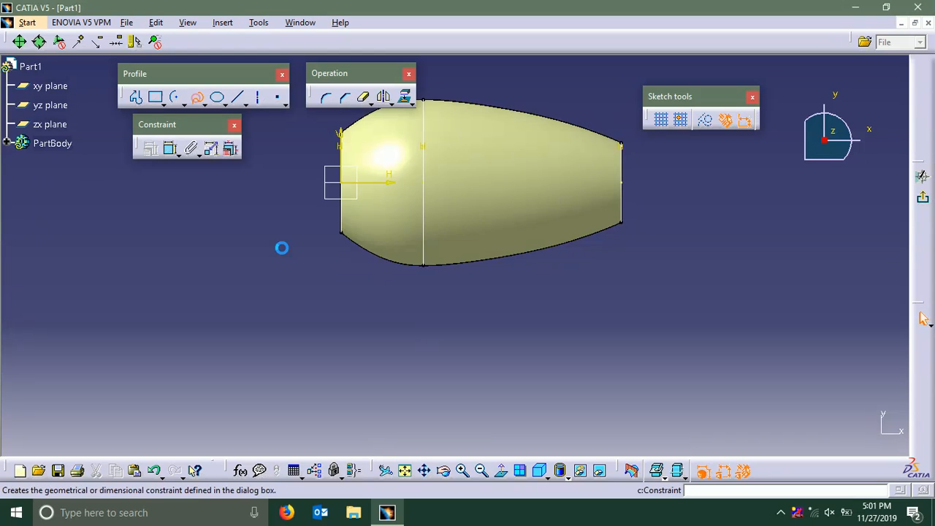
pyautogui.click(399, 245)
pyautogui.click(387, 288)
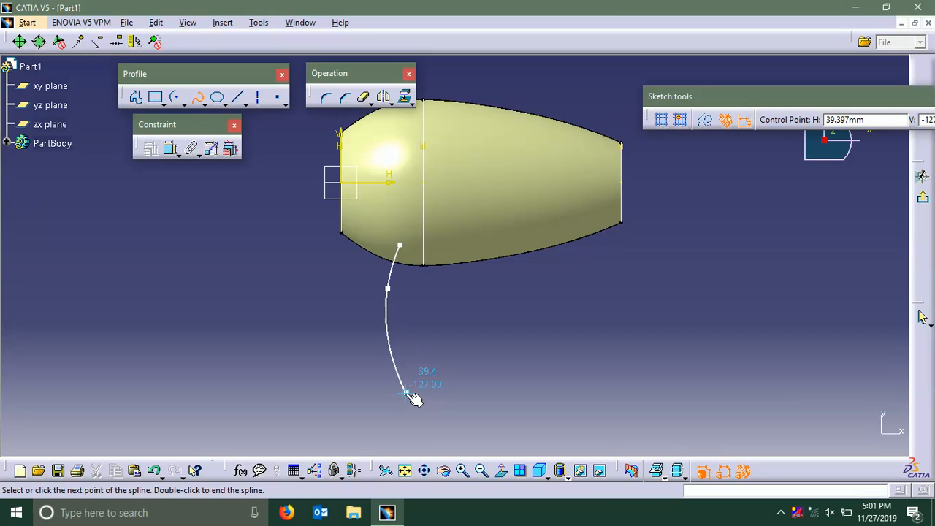
pyautogui.doubleClick(406, 392)
# Shift the whole spline slightly upward so it reaches further into the body's profile, and exit the sketch
pyautogui.moveTo(442, 323); pyautogui.dragTo(450, 313, button='middle')
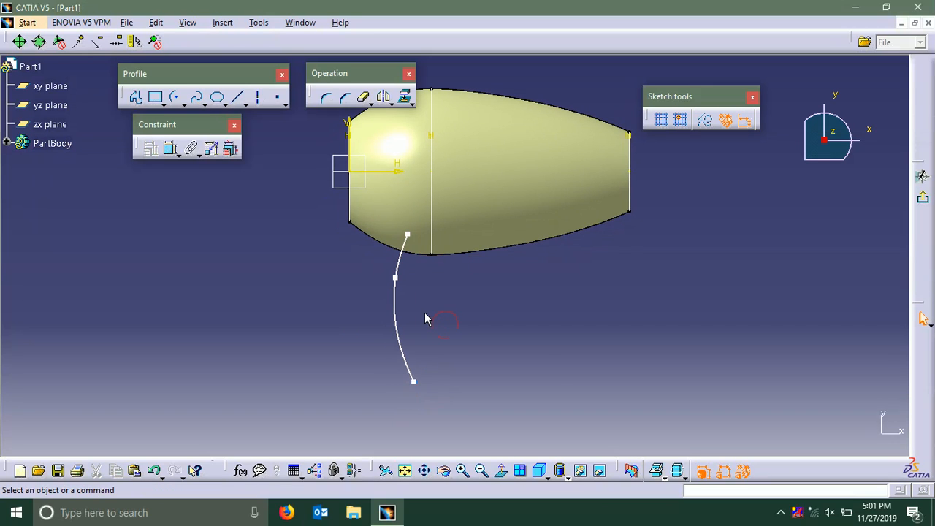
pyautogui.moveTo(403, 317); pyautogui.dragTo(397, 301)
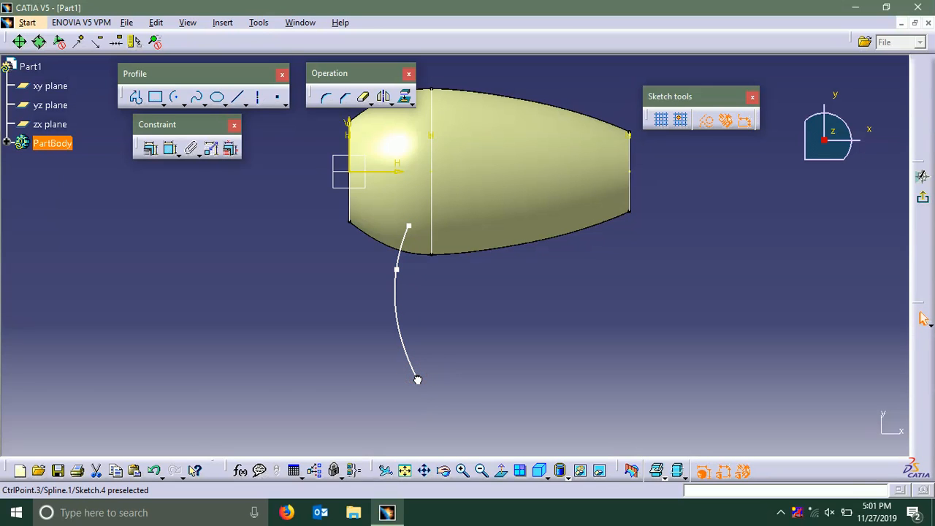
pyautogui.click(470, 307)
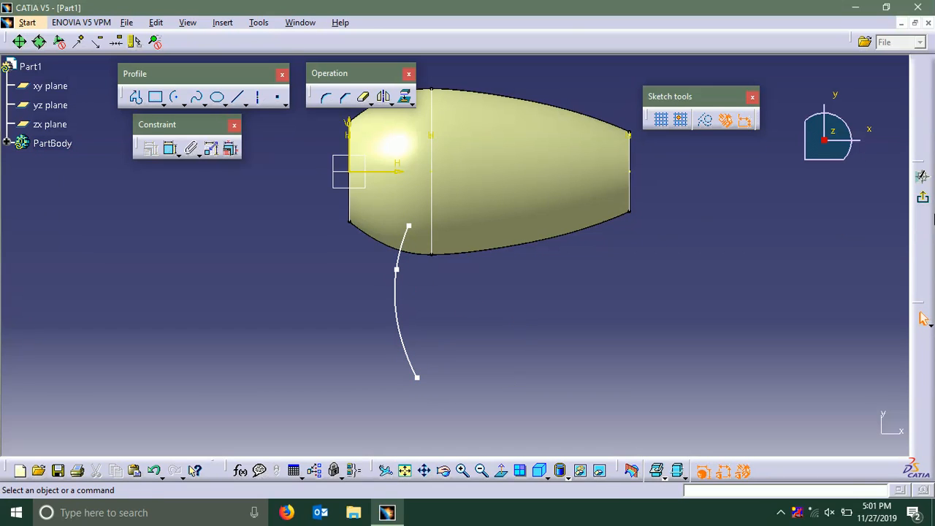
pyautogui.click(922, 197)
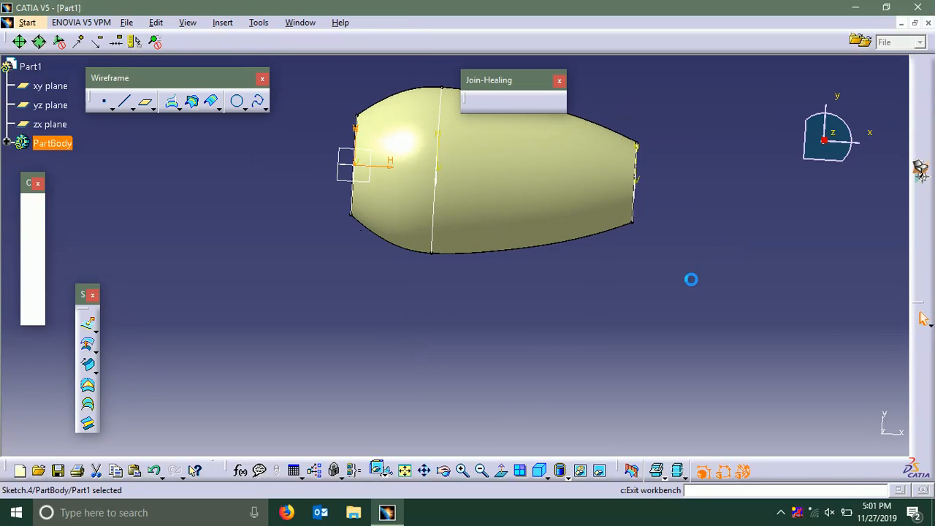
# Create a reference plane normal to the spline at its free end outside the body
pyautogui.moveTo(662, 239); pyautogui.dragTo(531, 322, button='middle')
pyautogui.moveTo(472, 314); pyautogui.dragTo(477, 300, button='middle')
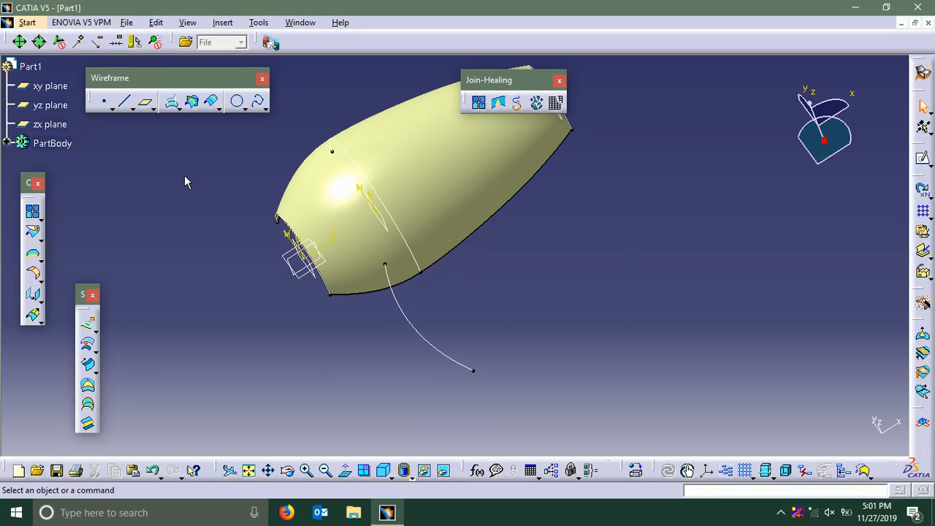
pyautogui.click(434, 349)
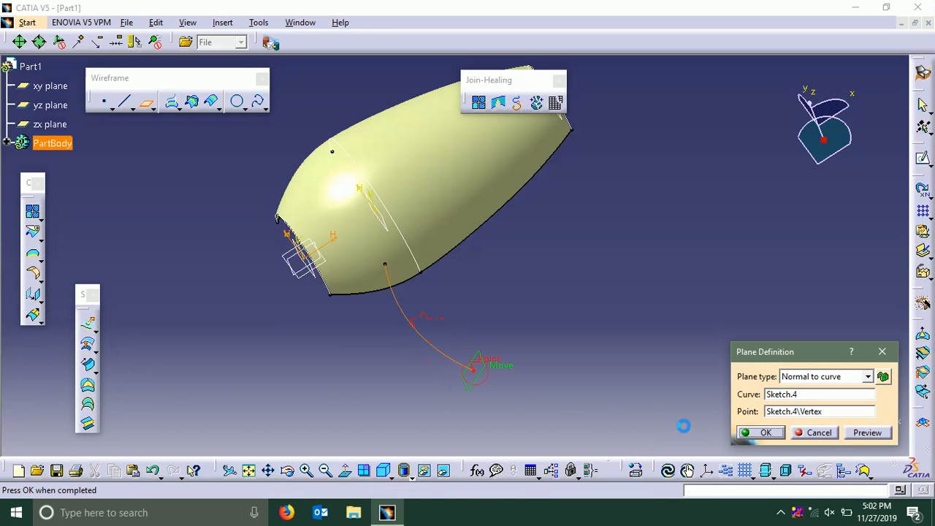
pyautogui.click(760, 432)
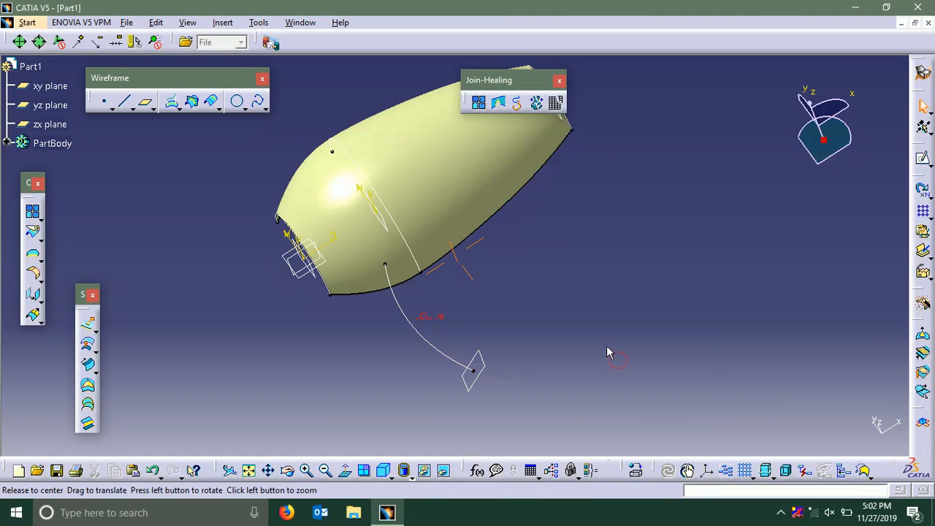
# Sketch a horizontal ellipse on the new normal plane, centred near the spline's end, with a minor semi-axis of about 7 mm
pyautogui.moveTo(609, 351); pyautogui.dragTo(533, 385, button='middle')
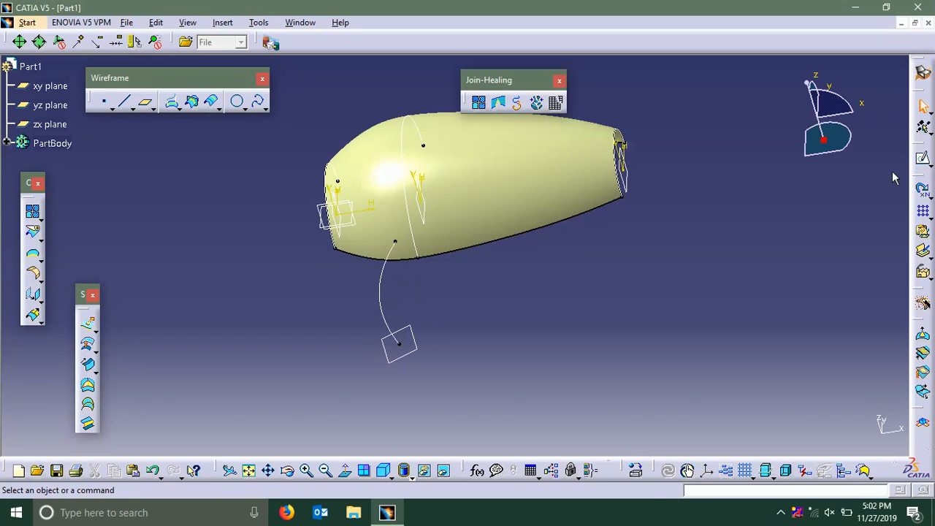
pyautogui.click(923, 161)
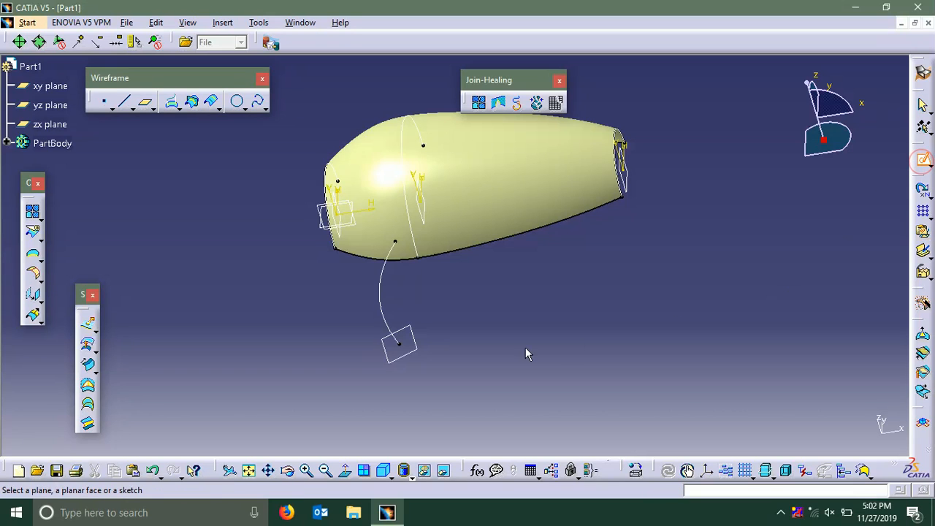
pyautogui.click(422, 341)
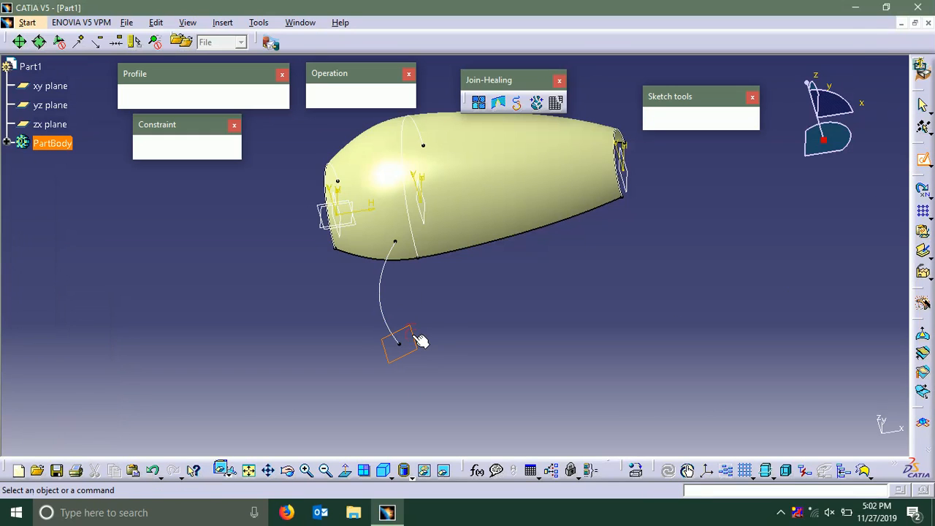
pyautogui.moveTo(449, 319); pyautogui.dragTo(450, 292, button='middle')
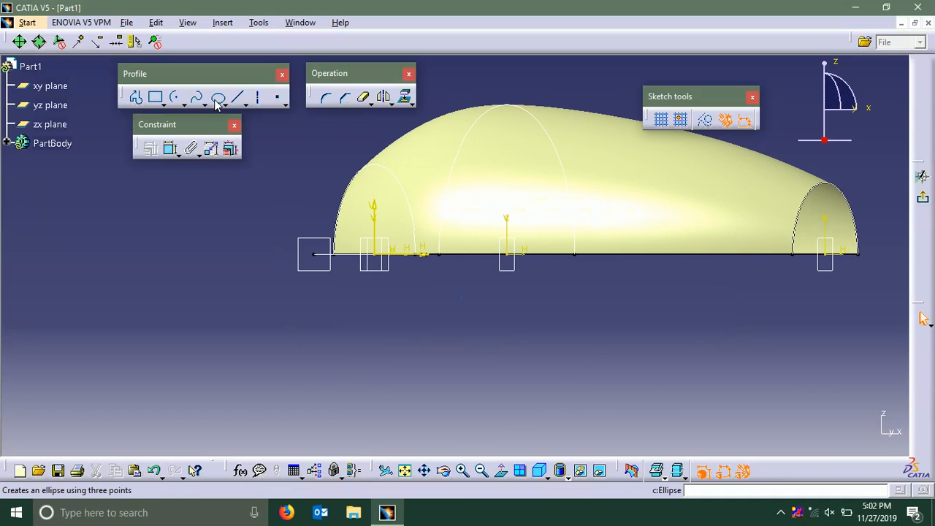
pyautogui.click(315, 253)
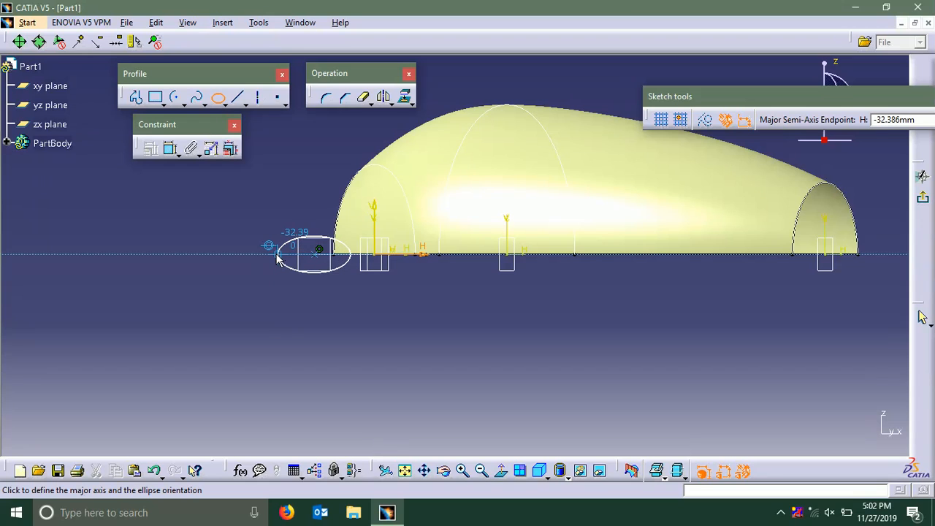
pyautogui.click(276, 255)
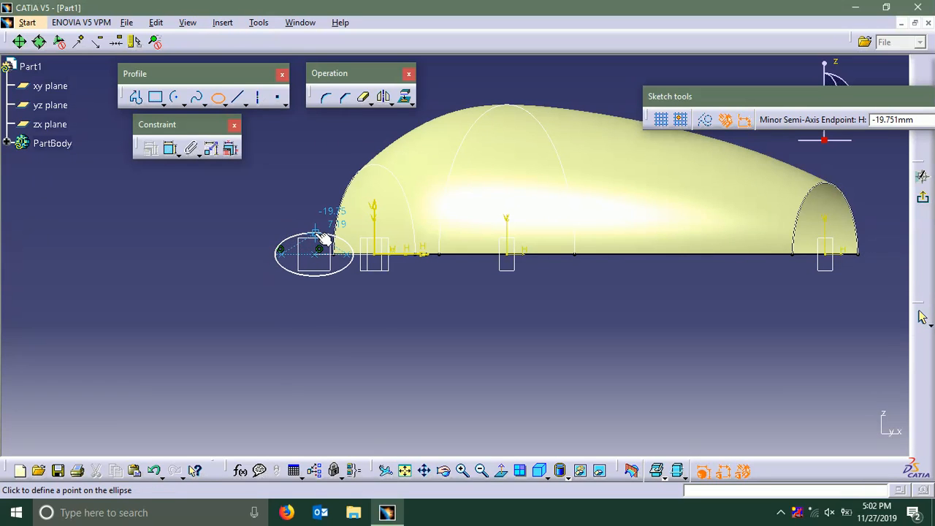
pyautogui.click(321, 242)
# Draw a horizontal axis through the ellipse's centre and trim away the lower half of the ellipse
pyautogui.moveTo(378, 335); pyautogui.dragTo(375, 259, button='middle')
pyautogui.moveTo(371, 303)
pyautogui.mouseDown(button='middle')
pyautogui.moveTo(414, 306)
pyautogui.moveTo(403, 334)
pyautogui.moveTo(466, 326)
pyautogui.mouseUp(button='middle')
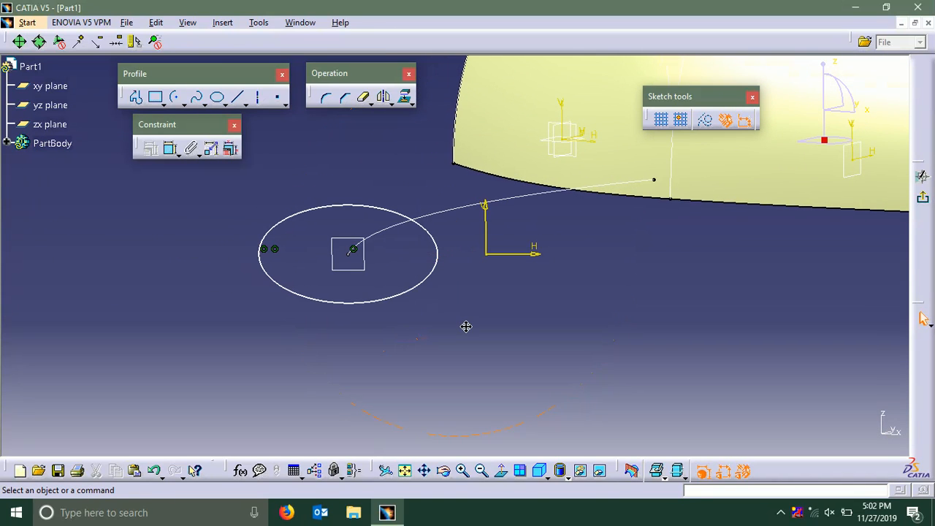
pyautogui.click(257, 97)
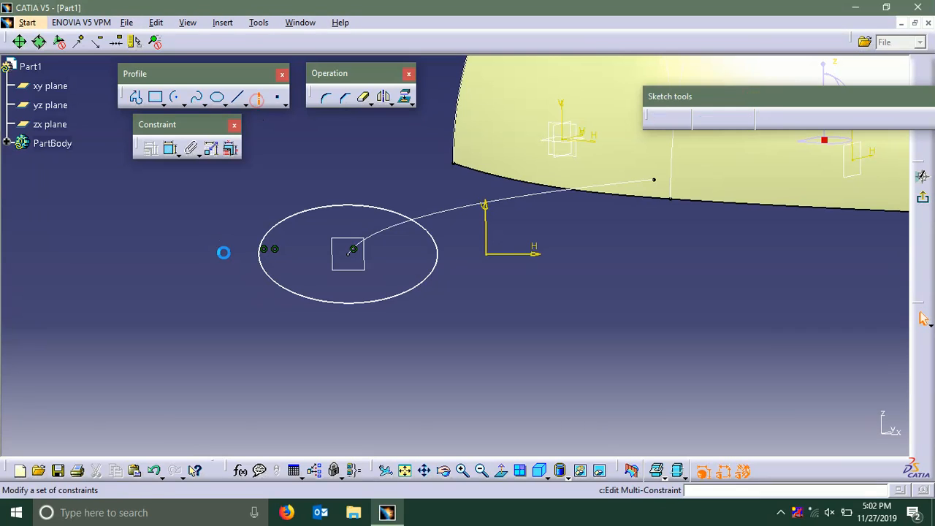
pyautogui.click(458, 256)
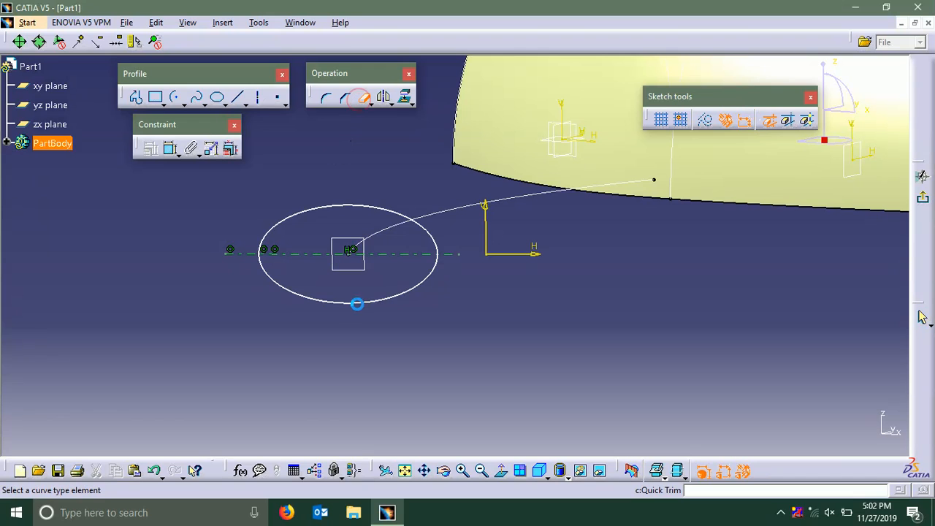
pyautogui.click(399, 332)
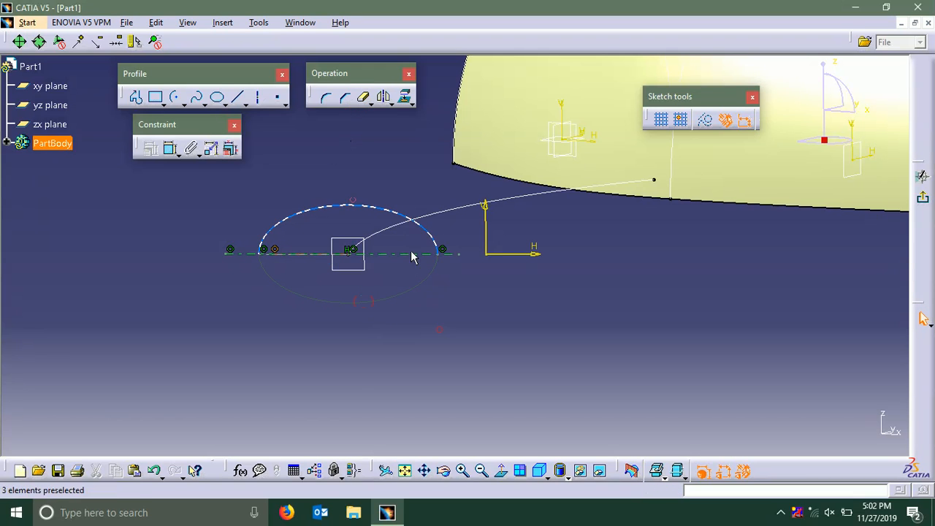
# Constrain the half-ellipse's centre to be coincident with the end point of the spline
pyautogui.keyDown('ctrl'); pyautogui.moveTo(351, 268); pyautogui.dragTo(323, 259, button='middle'); pyautogui.keyUp('ctrl')
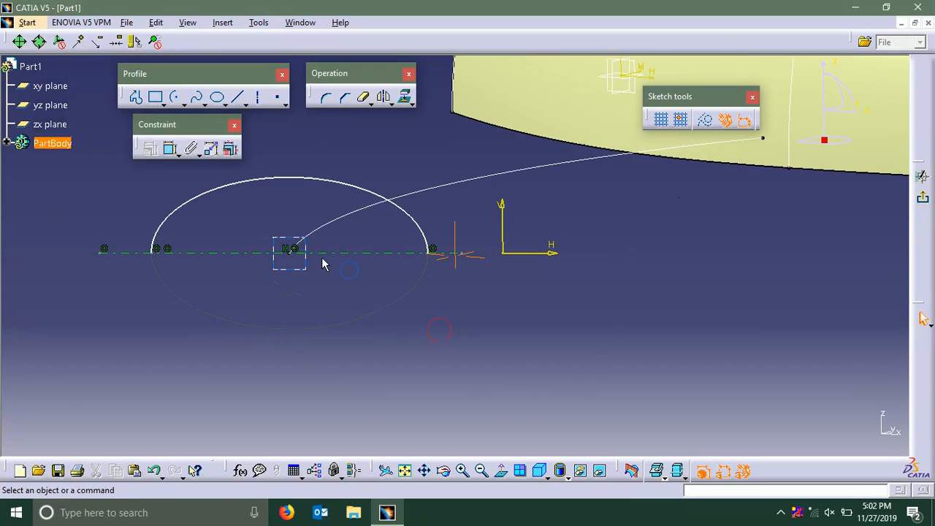
pyautogui.moveTo(311, 293); pyautogui.dragTo(371, 306, button='middle')
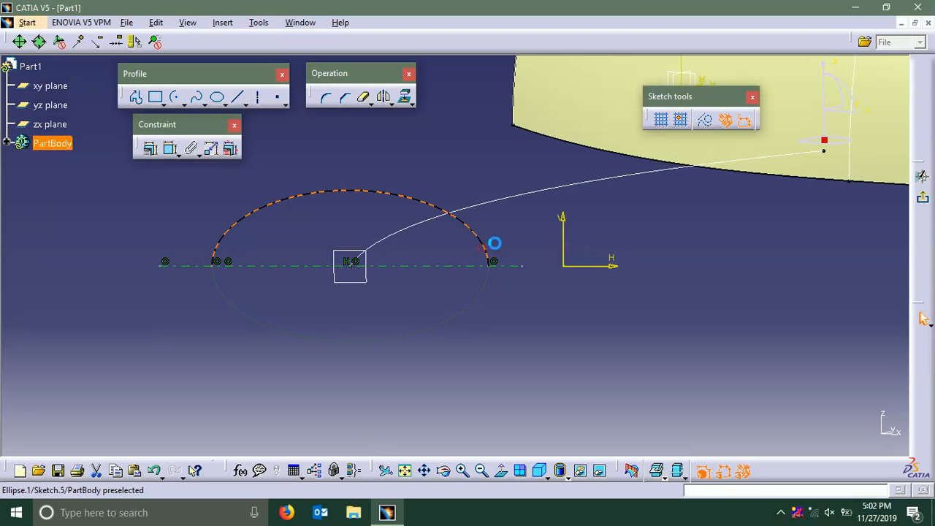
pyautogui.moveTo(494, 243); pyautogui.dragTo(496, 246)
pyautogui.click(368, 264)
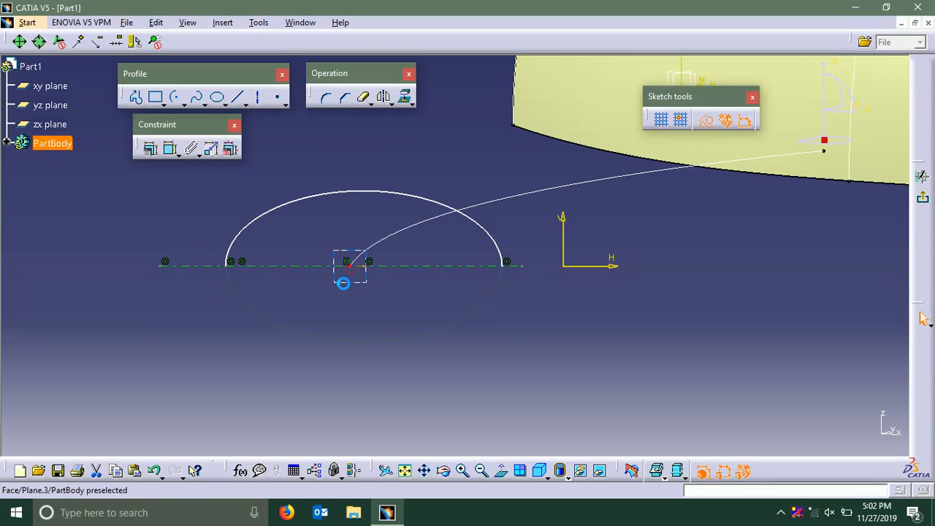
pyautogui.click(149, 148)
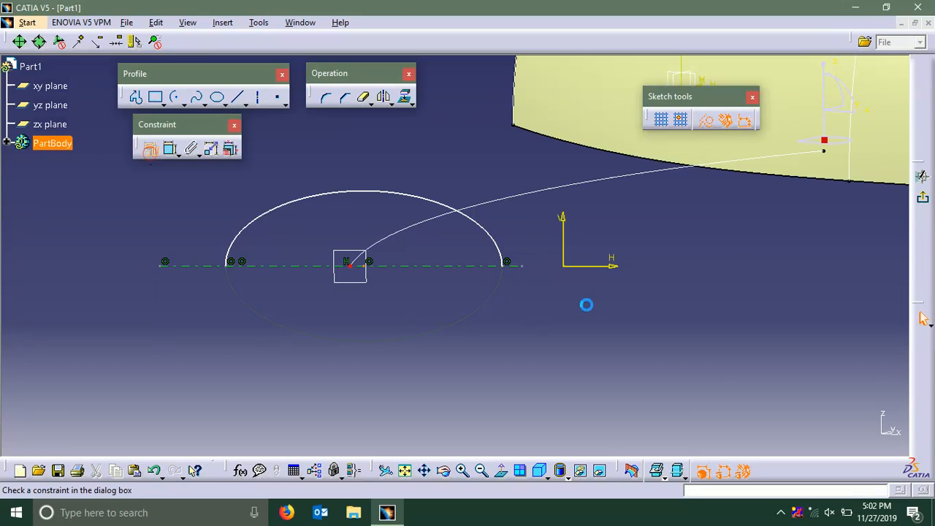
pyautogui.click(833, 303)
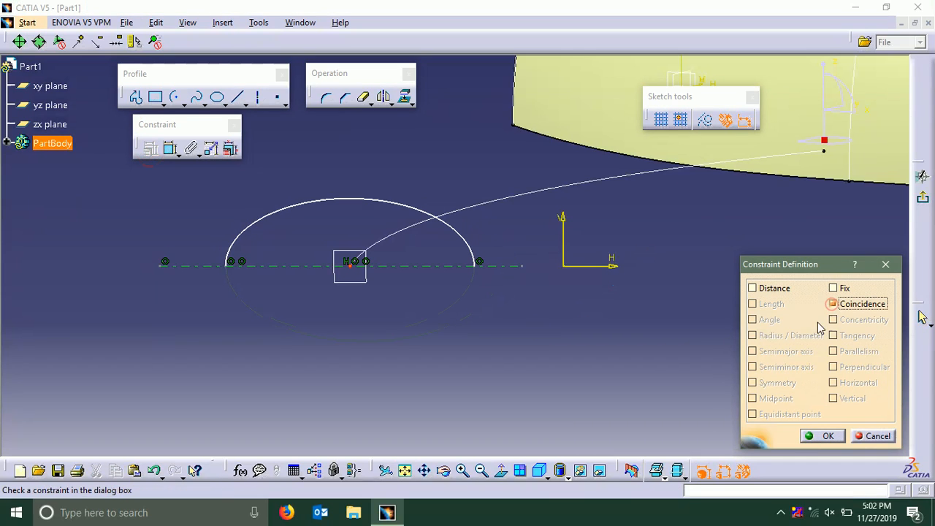
pyautogui.click(823, 436)
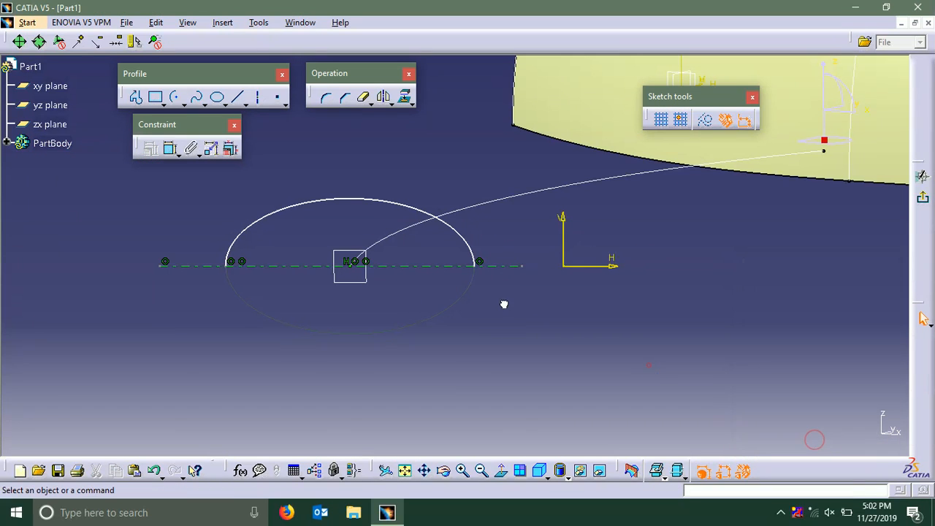
# Dimension the half-ellipse's major diameter as 30 mm and exit the sketch
pyautogui.click(171, 148)
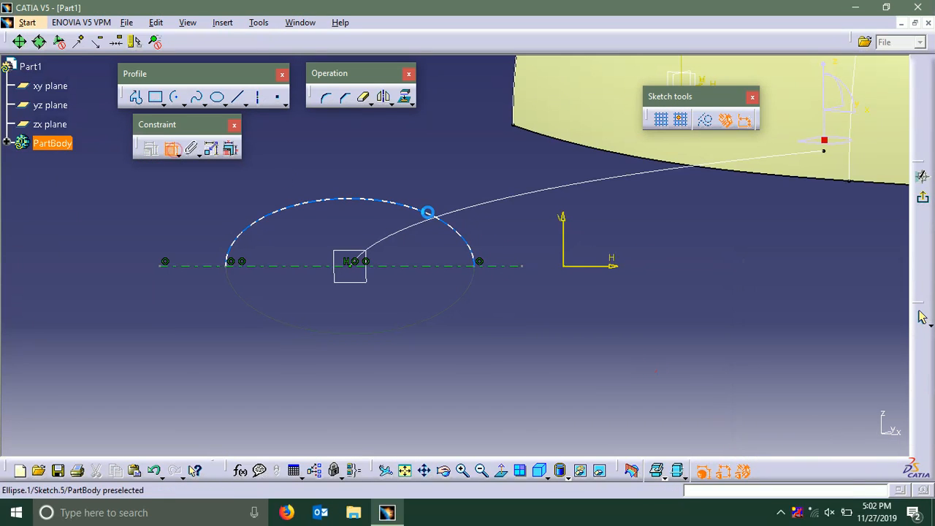
pyautogui.click(373, 180)
pyautogui.click(348, 165)
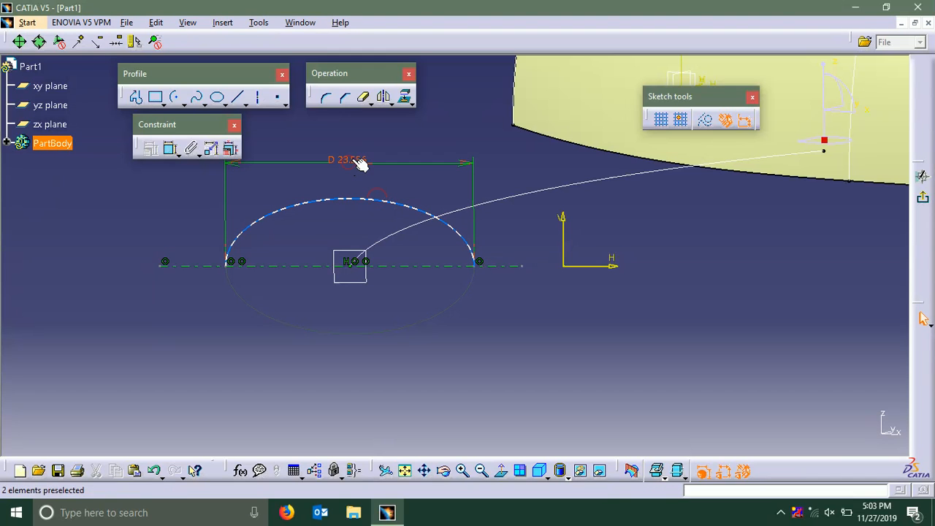
pyautogui.doubleClick(352, 159)
pyautogui.write('3')
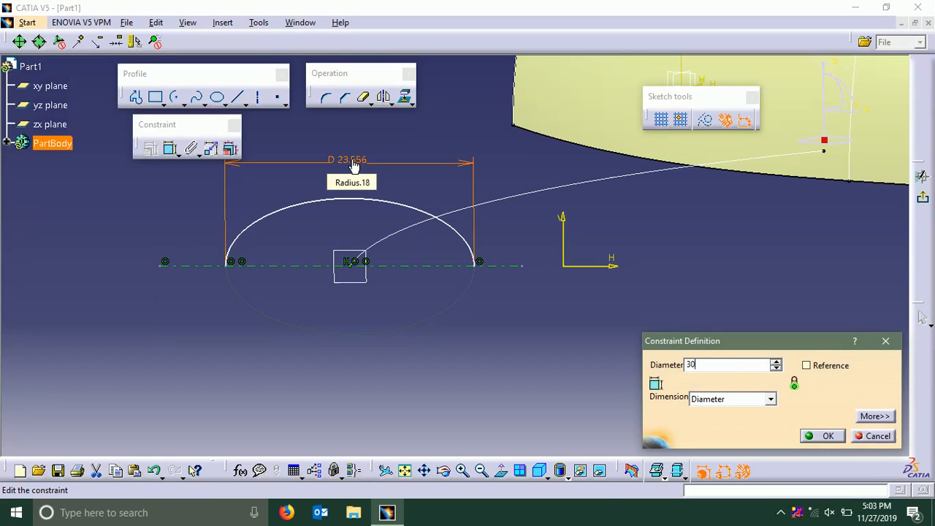
pyautogui.write('0')
pyautogui.press('Return')
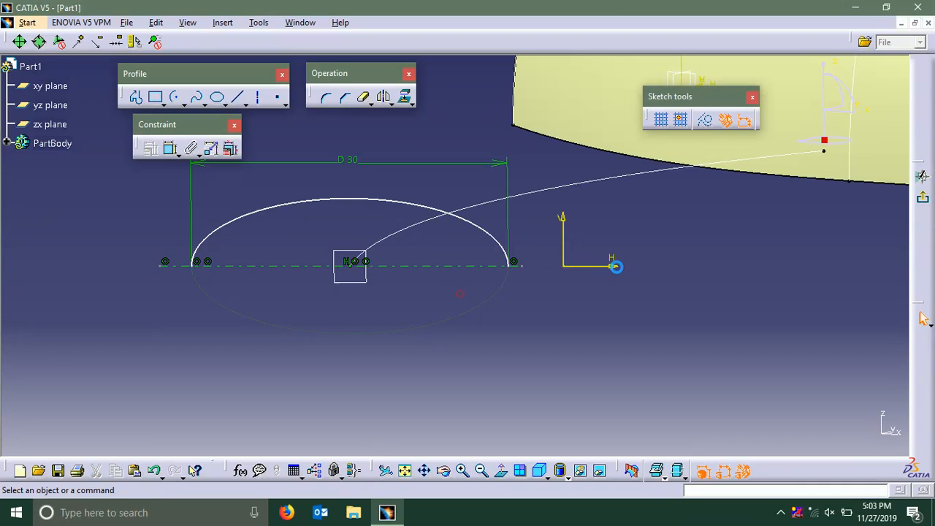
pyautogui.click(358, 198)
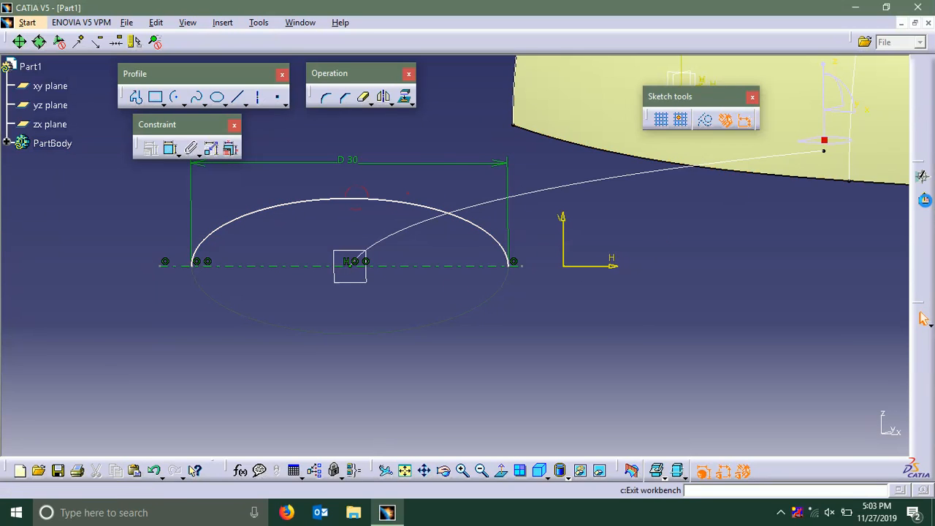
pyautogui.click(922, 197)
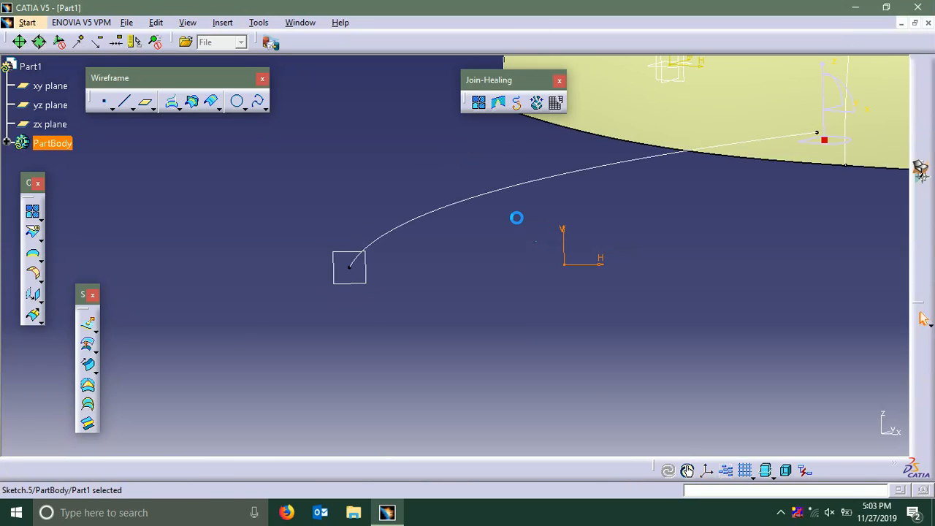
# Create a swept surface with the half-ellipse sketch as profile and the spline as guide curve, using the default mean plane
pyautogui.moveTo(428, 213); pyautogui.dragTo(410, 288, button='middle')
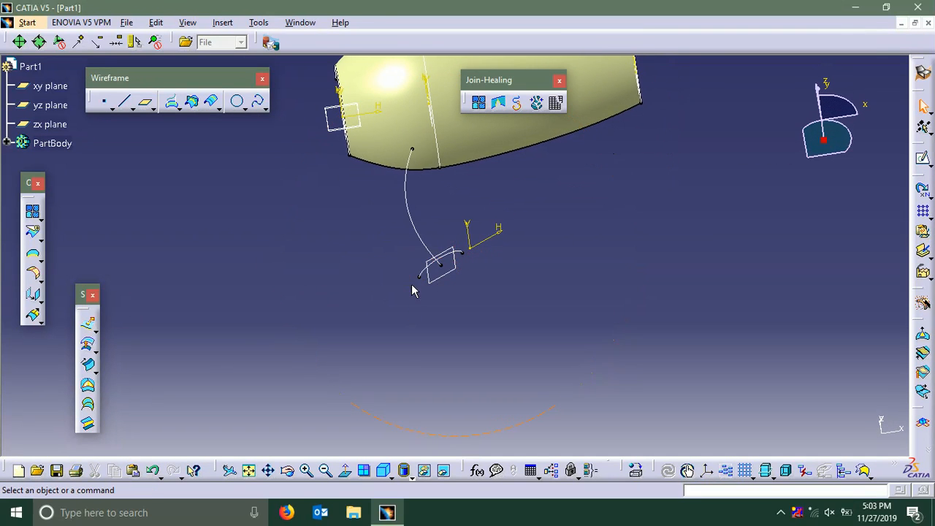
pyautogui.moveTo(395, 242); pyautogui.dragTo(372, 255, button='middle')
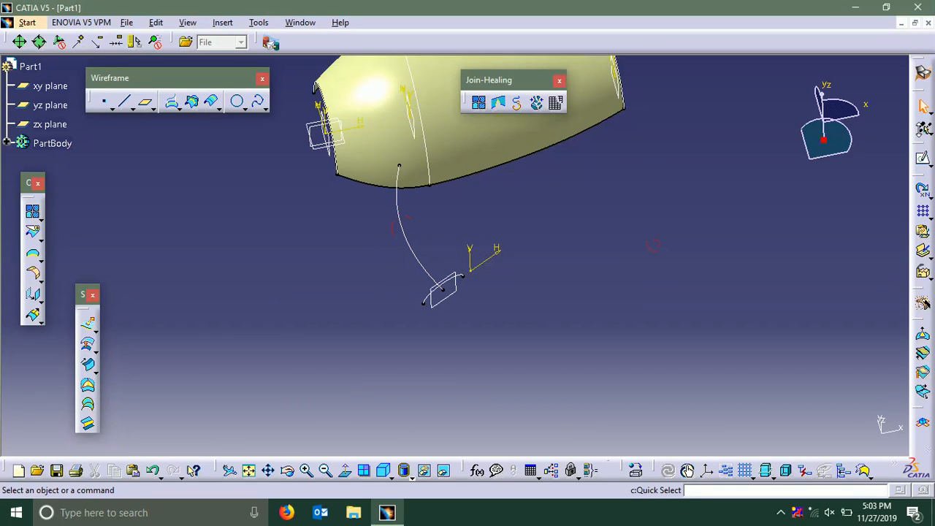
pyautogui.click(87, 367)
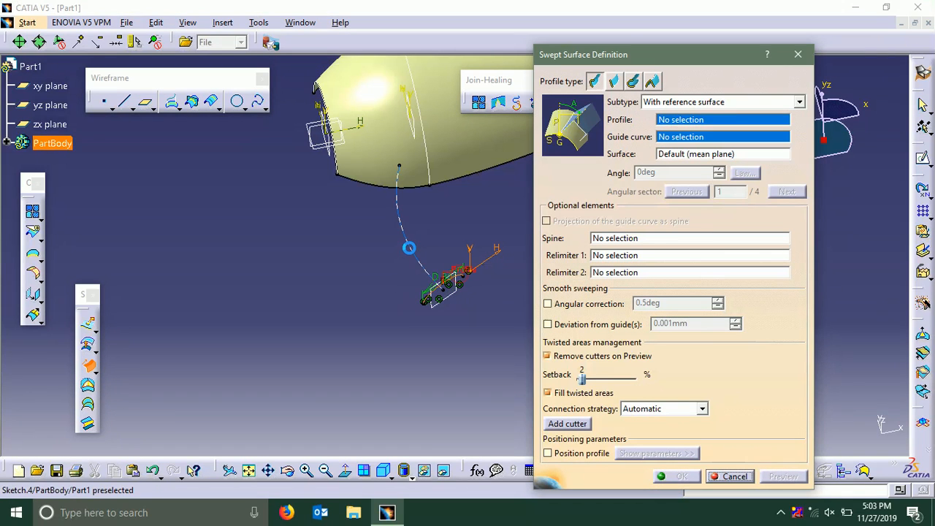
pyautogui.click(409, 246)
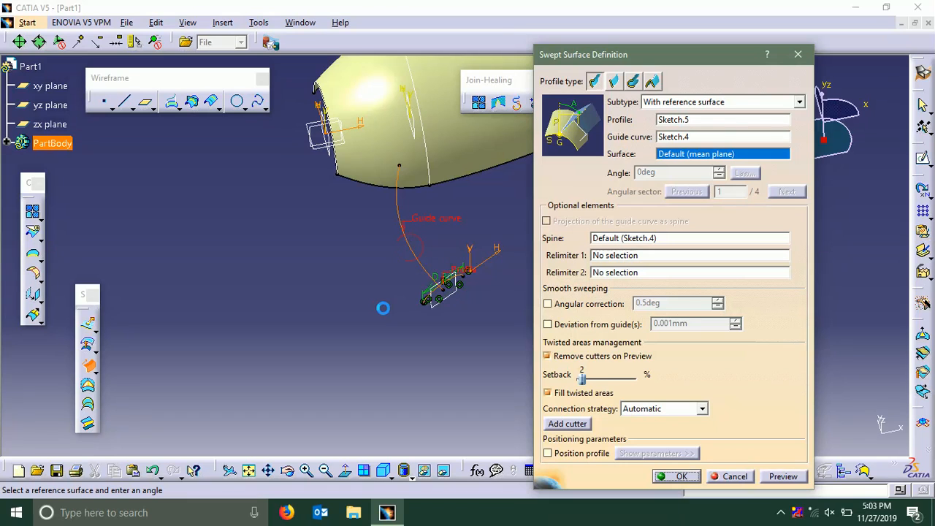
pyautogui.click(672, 476)
pyautogui.moveTo(579, 336); pyautogui.dragTo(505, 305, button='middle')
pyautogui.moveTo(498, 237)
pyautogui.mouseDown(button='middle')
pyautogui.moveTo(496, 302)
pyautogui.moveTo(511, 309)
pyautogui.moveTo(494, 322)
pyautogui.moveTo(437, 225)
pyautogui.moveTo(457, 195)
pyautogui.moveTo(517, 380)
pyautogui.moveTo(494, 211)
pyautogui.moveTo(445, 300)
pyautogui.moveTo(425, 306)
pyautogui.mouseUp(button='middle')
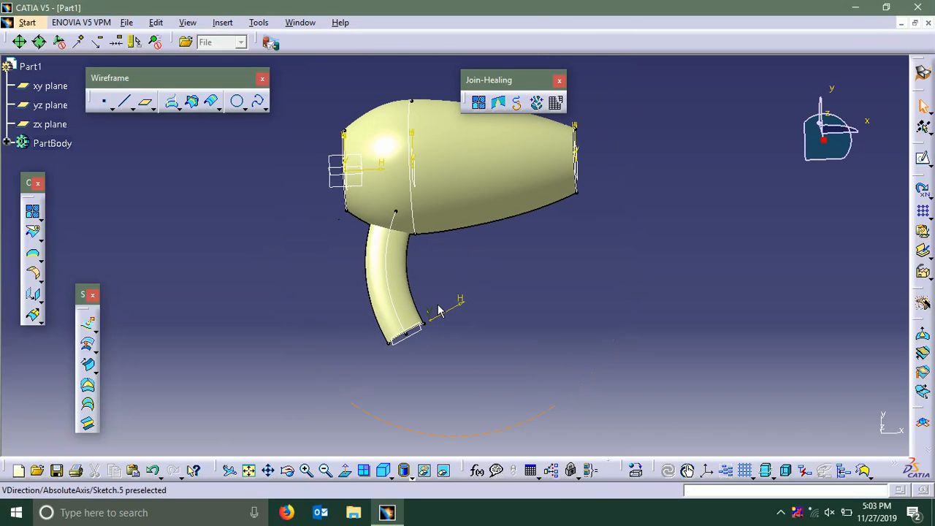
pyautogui.doubleClick(395, 239)
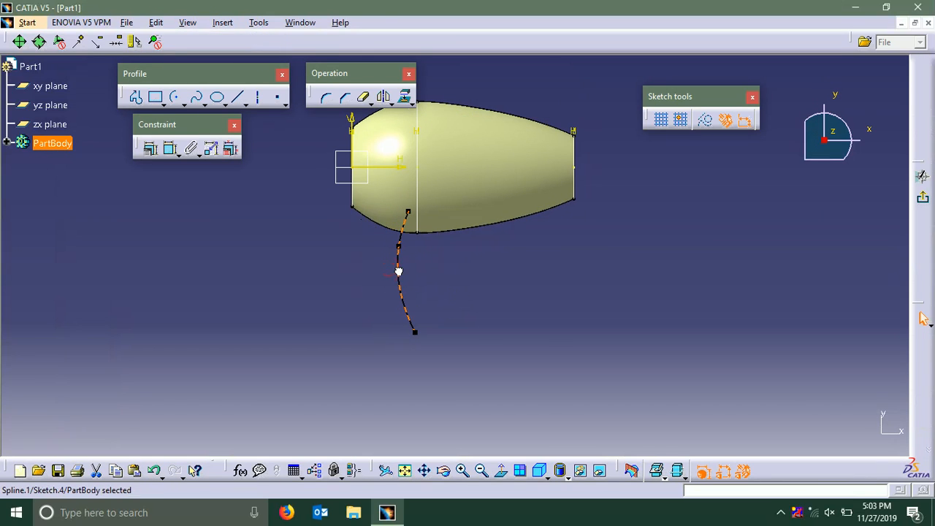
pyautogui.click(919, 195)
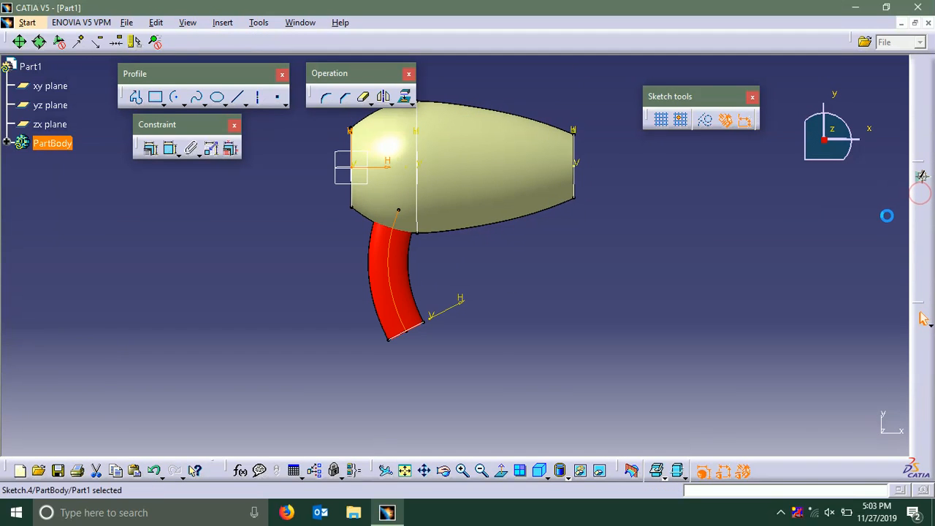
# Split the multi-sections body surface using the swept handle surface as the cutting element
pyautogui.moveTo(510, 341); pyautogui.dragTo(505, 253, button='middle')
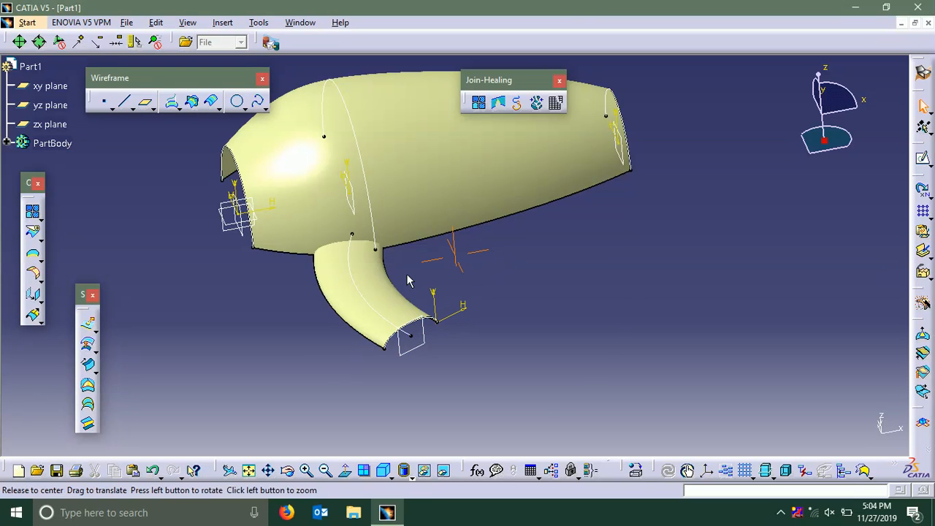
pyautogui.moveTo(407, 280); pyautogui.dragTo(530, 292, button='middle')
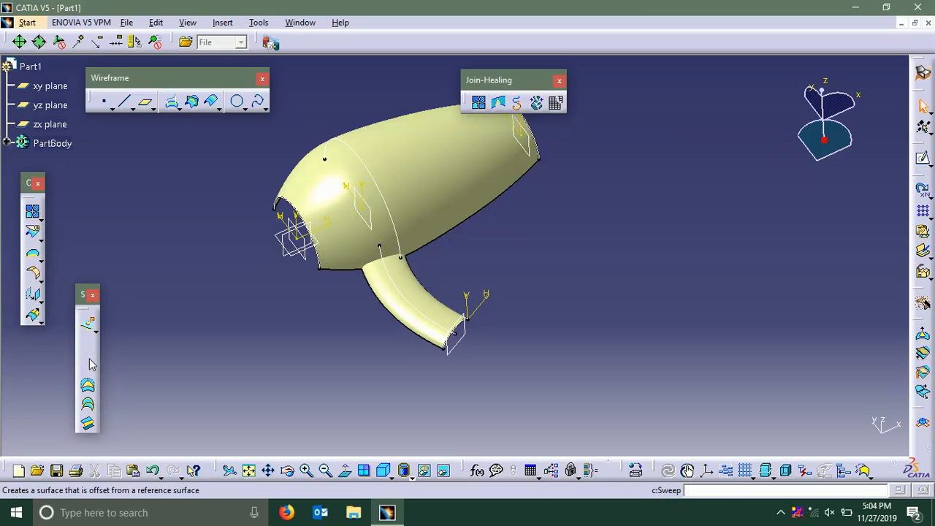
pyautogui.click(32, 231)
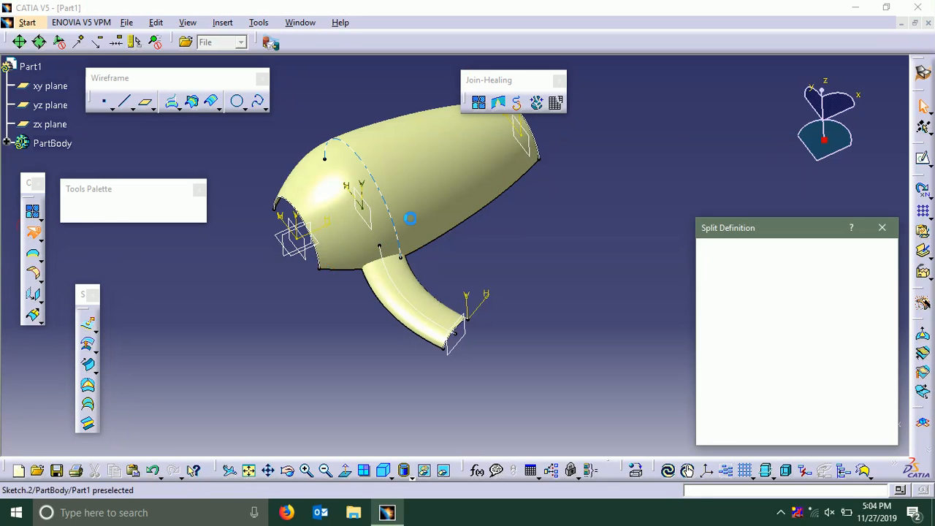
pyautogui.click(410, 217)
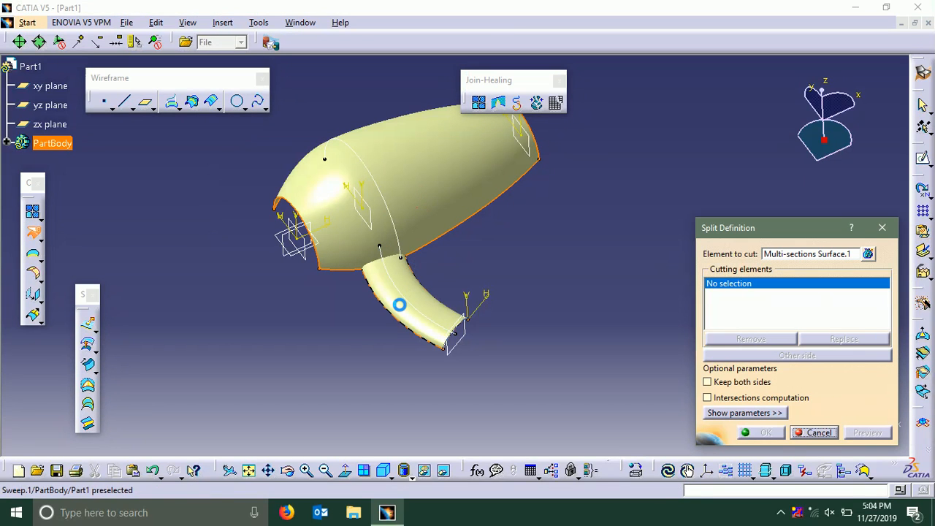
pyautogui.click(383, 310)
pyautogui.moveTo(359, 324); pyautogui.dragTo(606, 233, button='middle')
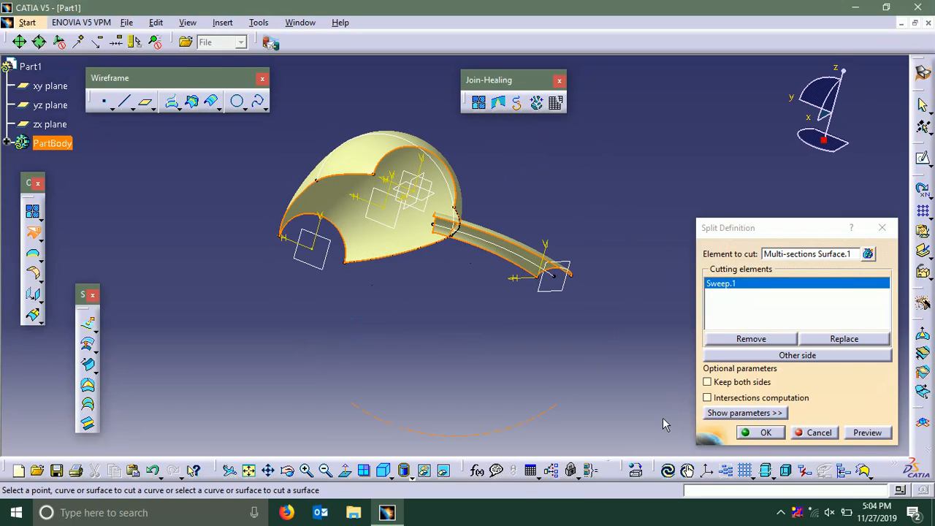
pyautogui.click(747, 432)
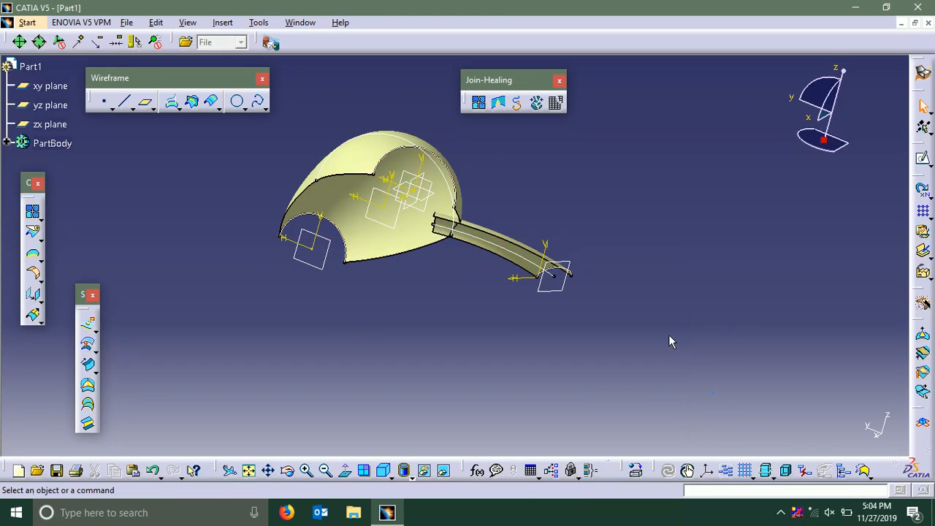
# Split the swept handle surface using the already split body surface as the cutting element, keeping the part outside the body
pyautogui.moveTo(516, 203); pyautogui.dragTo(276, 354, button='middle')
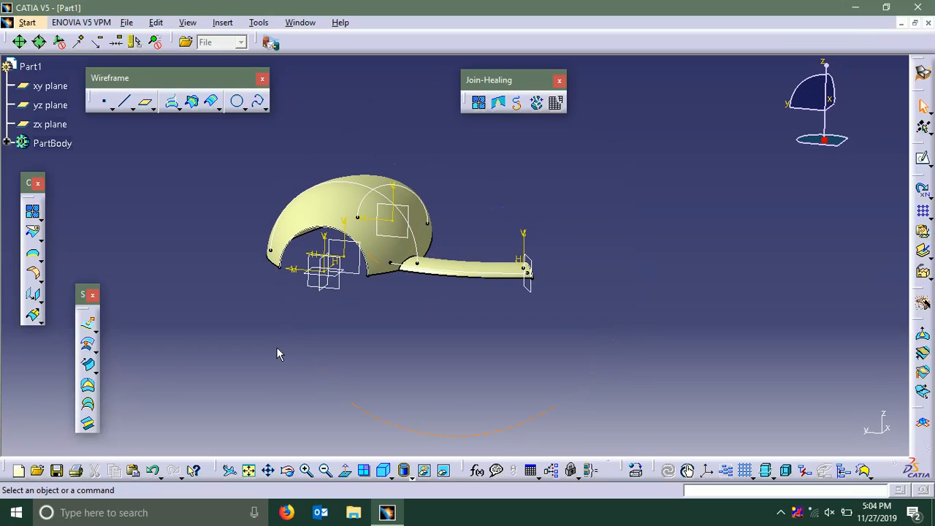
pyautogui.click(34, 233)
pyautogui.moveTo(460, 271); pyautogui.dragTo(448, 305, button='middle')
pyautogui.click(447, 307)
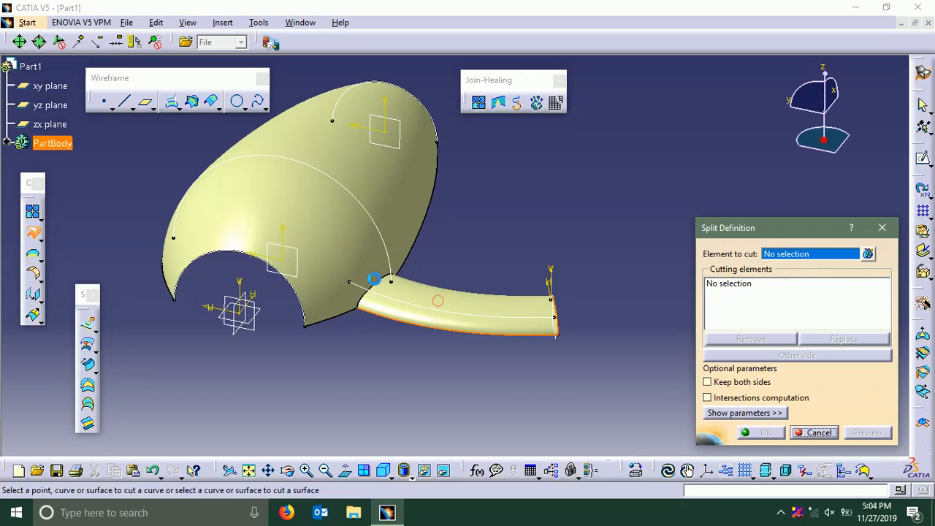
pyautogui.click(353, 339)
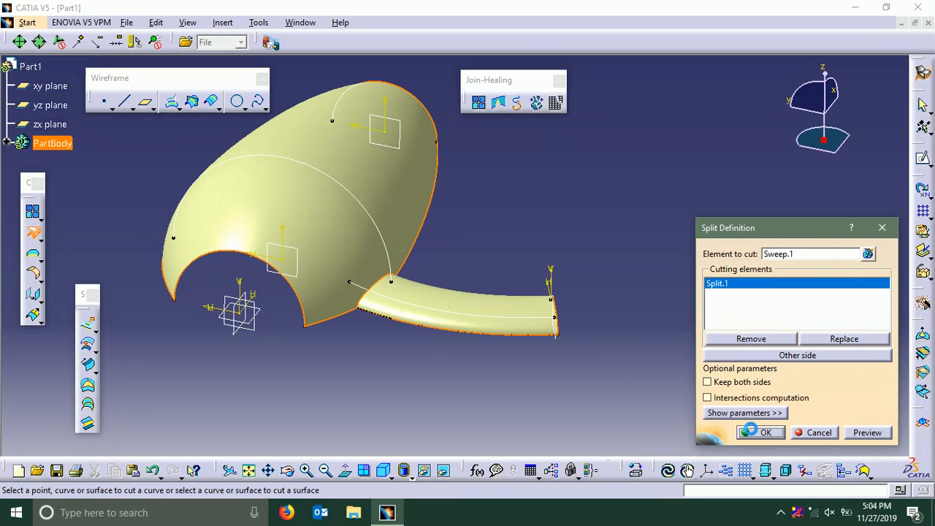
pyautogui.click(760, 432)
# Join the split handle and split body surfaces with connexity checking and a 0.001 mm merging distance
pyautogui.moveTo(394, 343); pyautogui.dragTo(414, 258, button='middle')
pyautogui.click(482, 103)
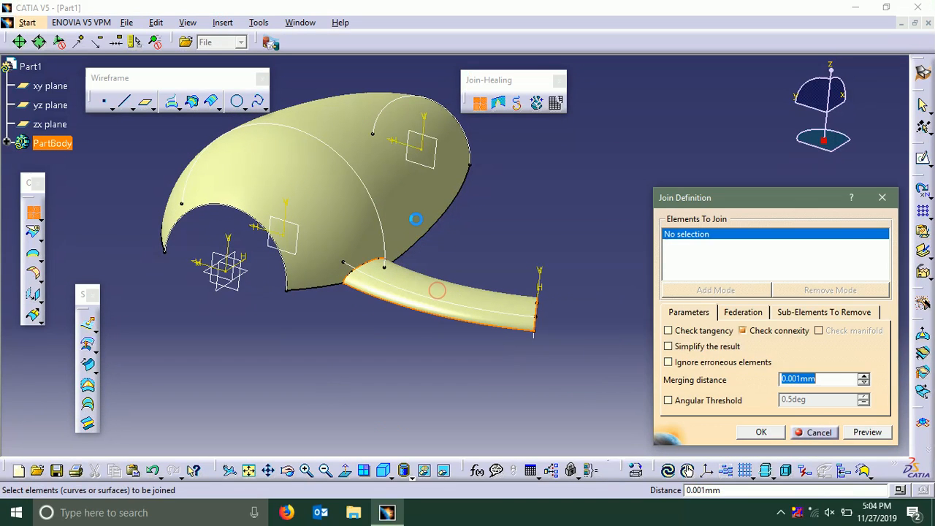
pyautogui.click(412, 200)
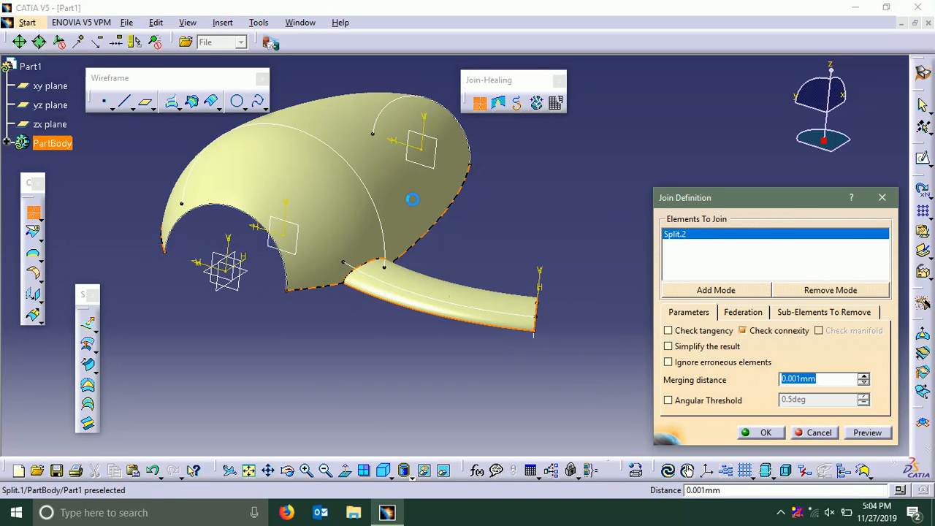
pyautogui.click(760, 432)
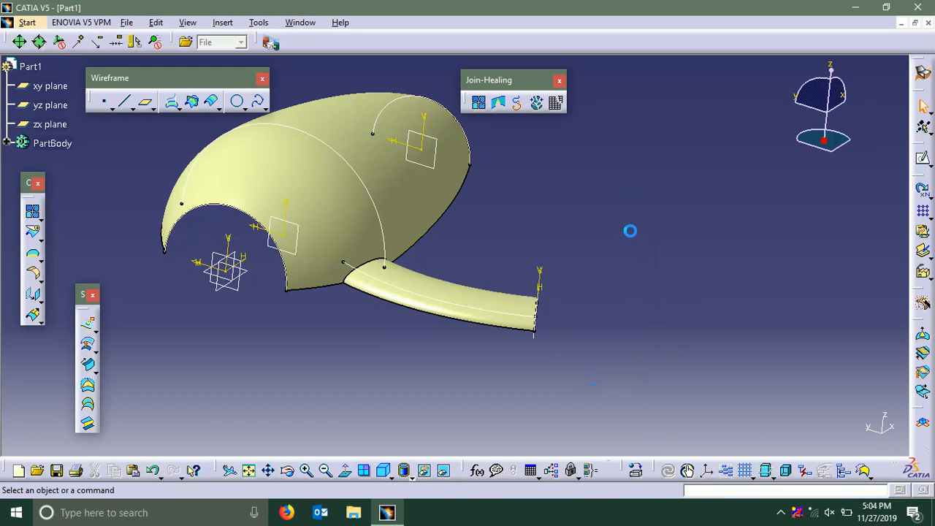
# Apply a 30 mm edge fillet with tangency selection to the edge where the handle meets the body
pyautogui.moveTo(588, 221); pyautogui.dragTo(582, 313, button='middle')
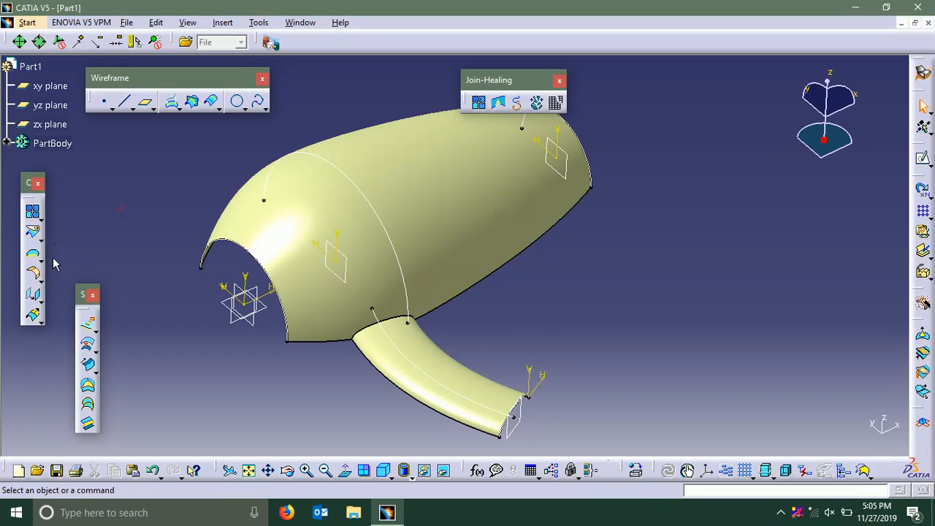
pyautogui.click(222, 22)
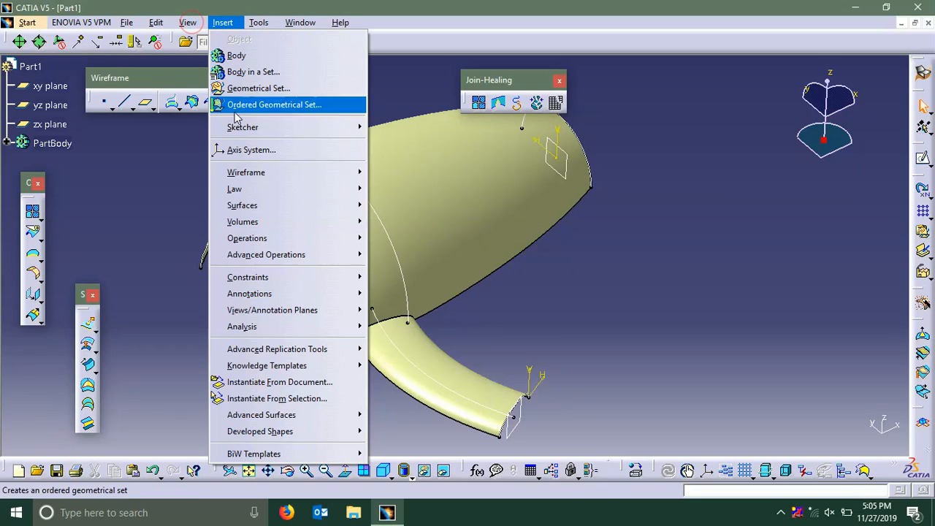
pyautogui.moveTo(239, 130)
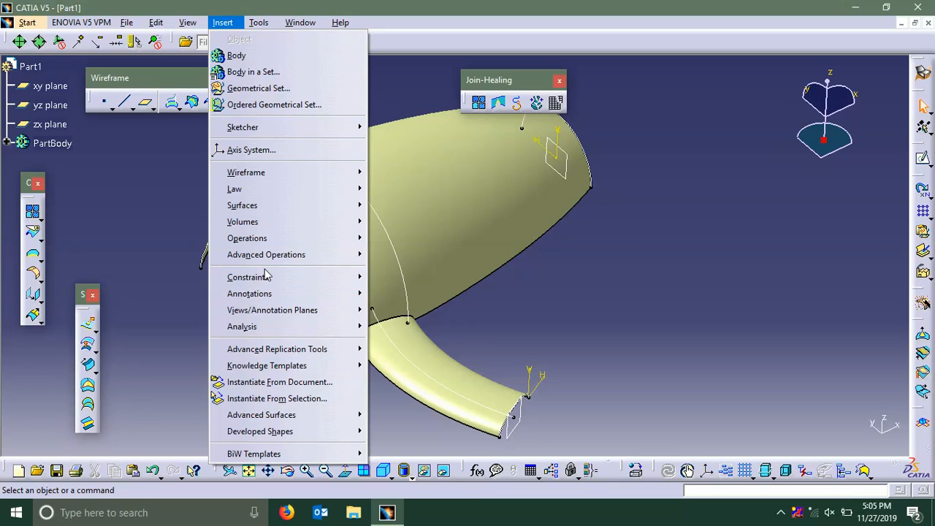
pyautogui.moveTo(334, 241)
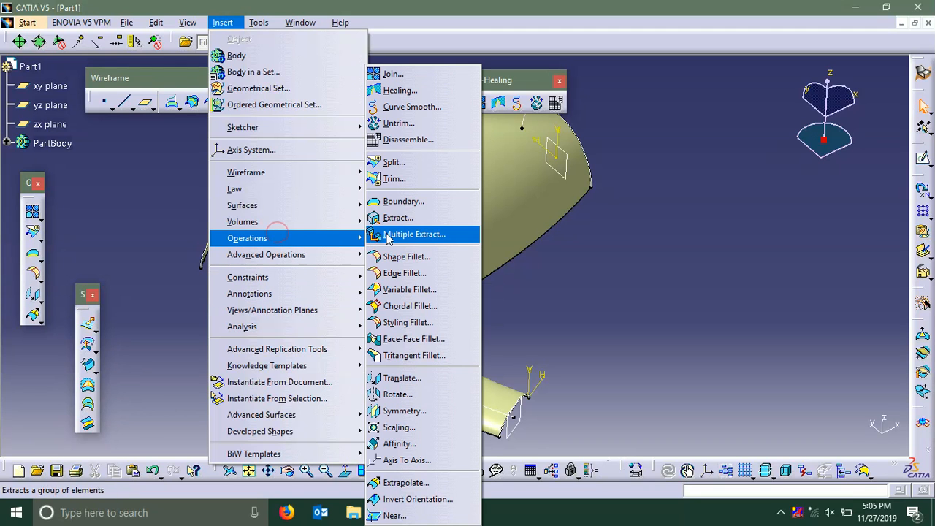
pyautogui.click(400, 273)
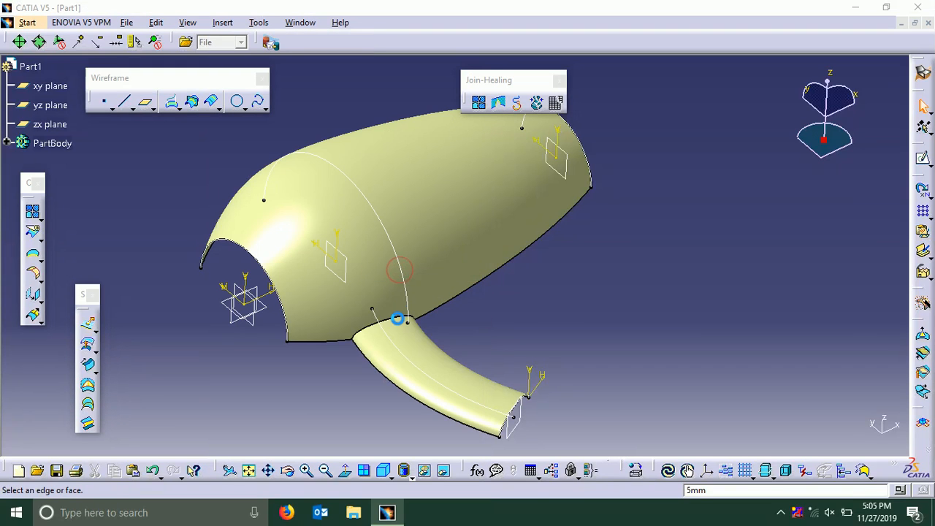
pyautogui.click(405, 319)
pyautogui.moveTo(479, 337); pyautogui.dragTo(357, 307, button='middle')
pyautogui.click(825, 302)
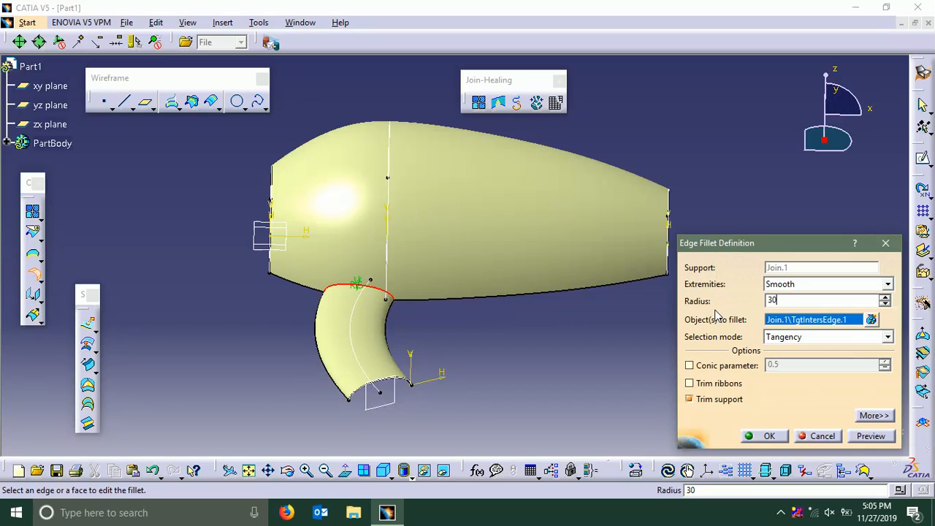
pyautogui.write('30')
pyautogui.click(869, 437)
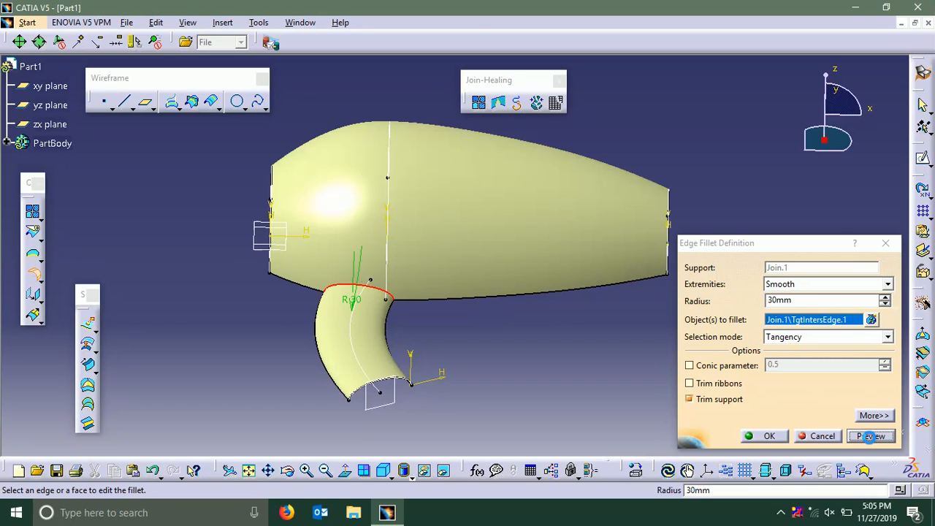
pyautogui.click(773, 434)
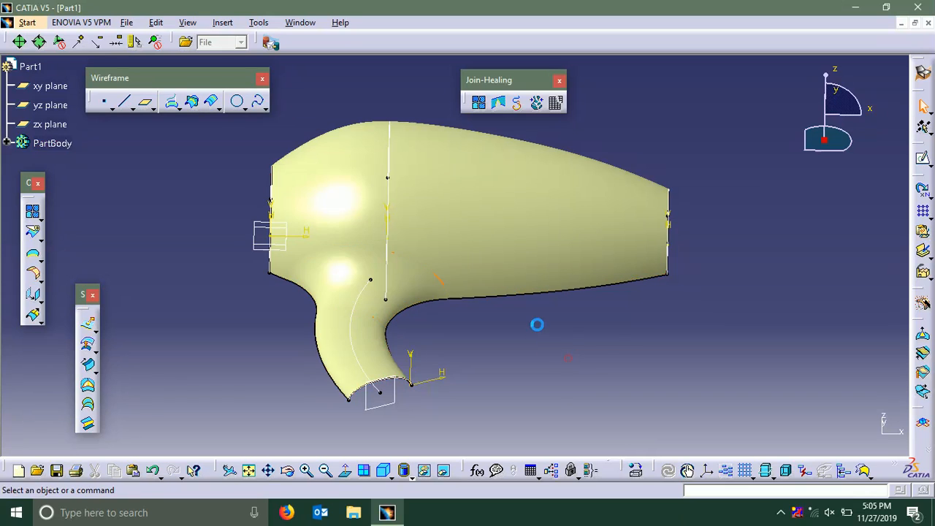
pyautogui.moveTo(537, 324); pyautogui.dragTo(606, 328, button='middle')
pyautogui.moveTo(645, 258)
pyautogui.mouseDown(button='middle')
pyautogui.moveTo(606, 263)
pyautogui.moveTo(361, 225)
pyautogui.moveTo(271, 150)
pyautogui.moveTo(434, 283)
pyautogui.moveTo(551, 297)
pyautogui.moveTo(634, 256)
pyautogui.mouseUp(button='middle')
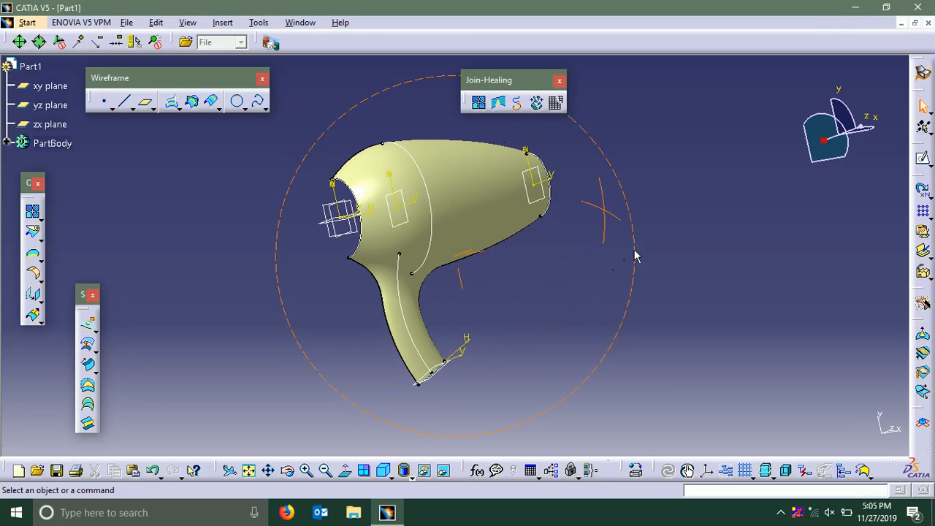
pyautogui.moveTo(255, 324); pyautogui.dragTo(581, 155, button='middle')
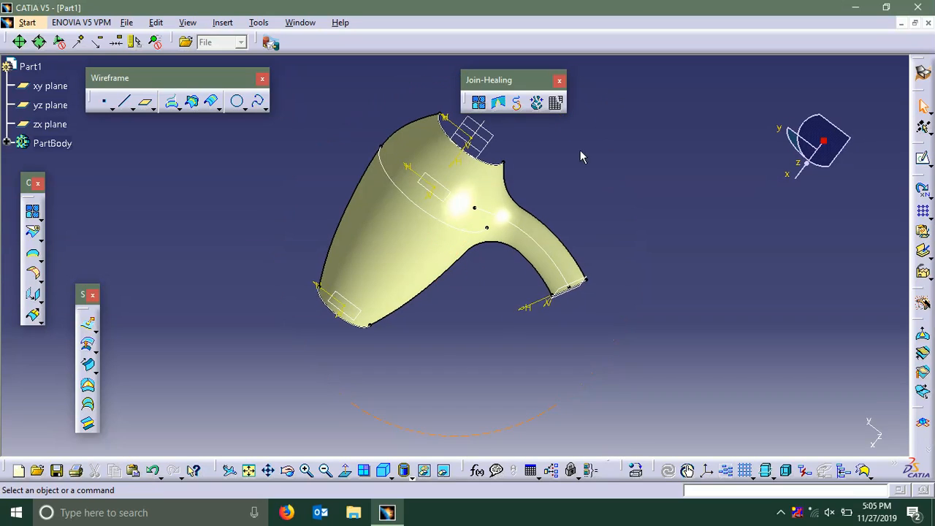
pyautogui.moveTo(522, 291); pyautogui.dragTo(436, 266, button='middle')
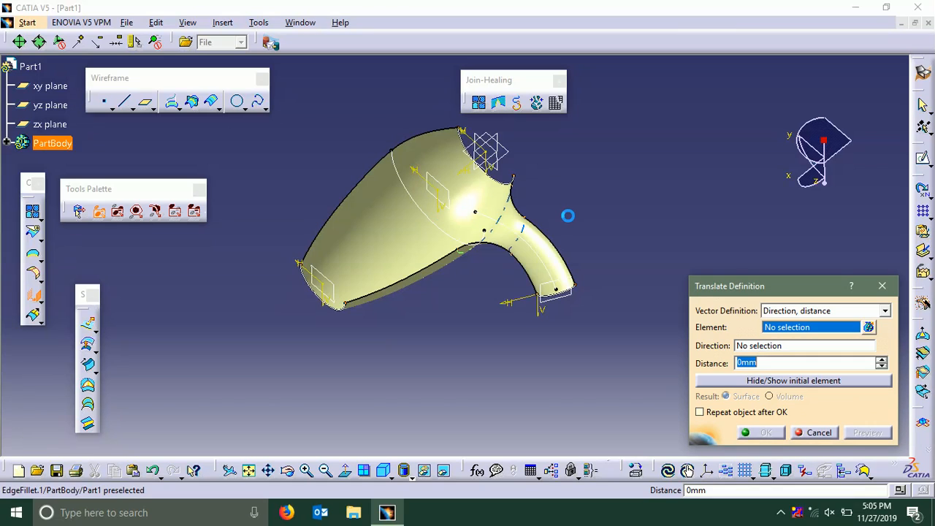
pyautogui.moveTo(633, 260); pyautogui.dragTo(635, 209, button='middle')
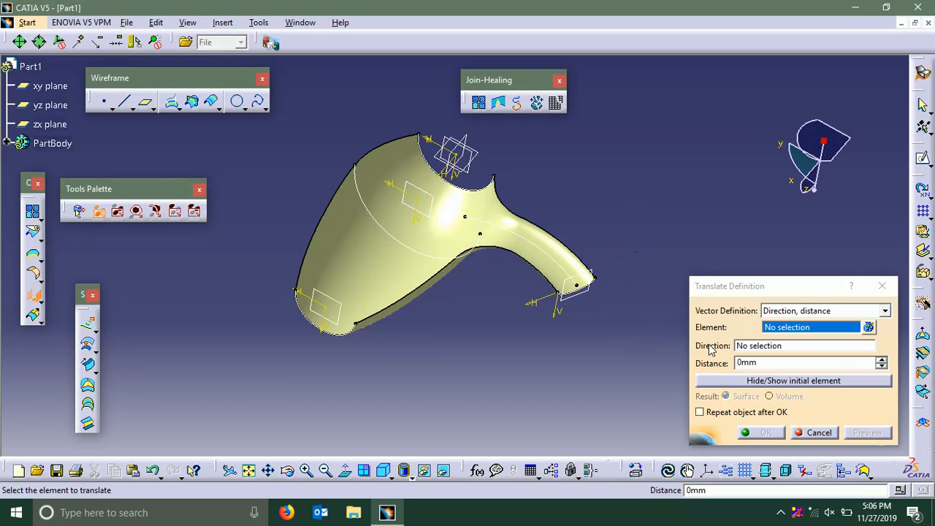
pyautogui.click(880, 287)
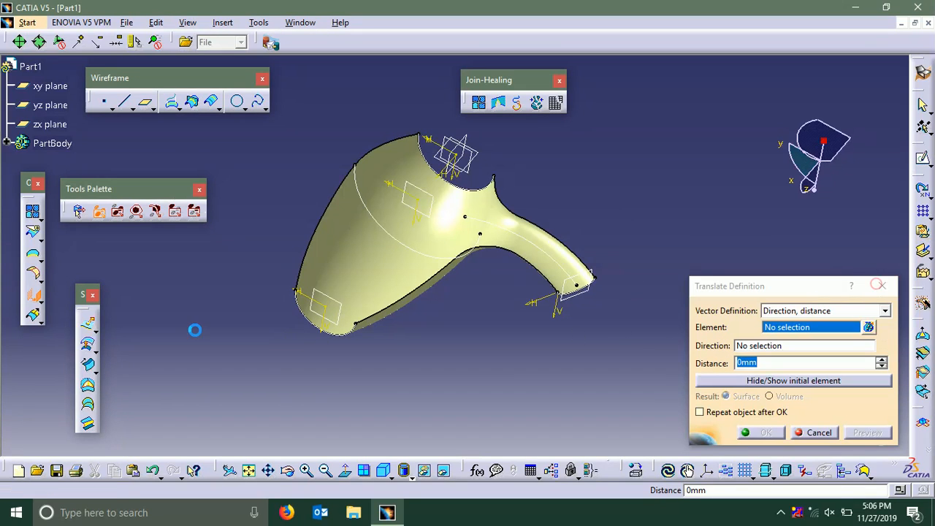
# Mirror the filleted half of the hair dryer about the xy plane with the Symmetry operation
pyautogui.click(41, 301)
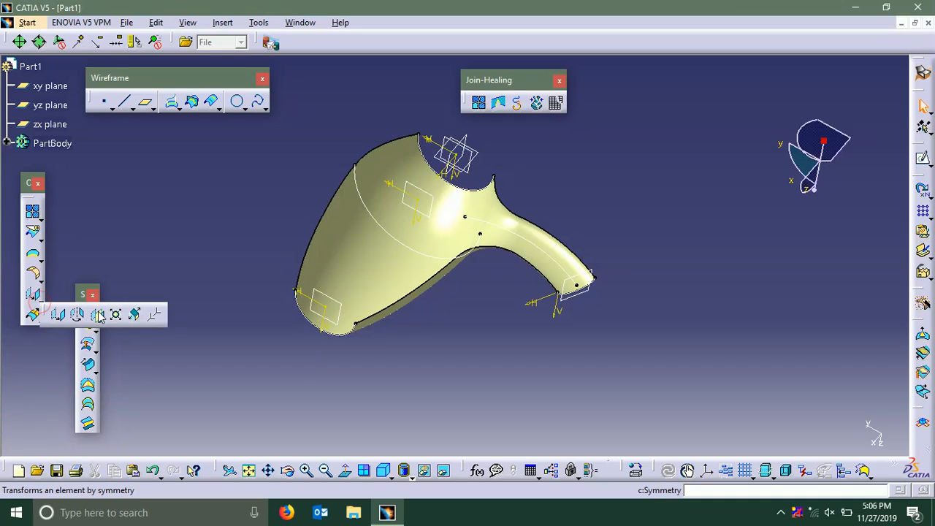
pyautogui.click(97, 315)
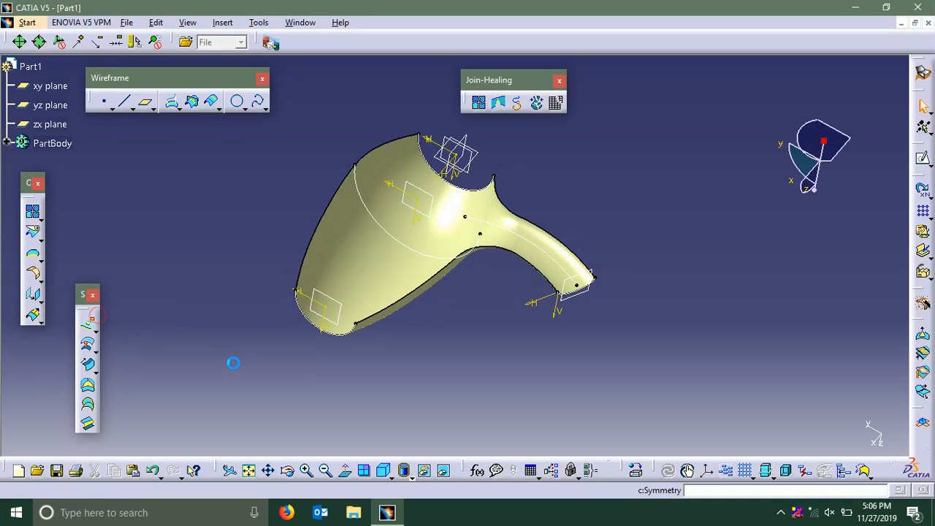
pyautogui.click(372, 282)
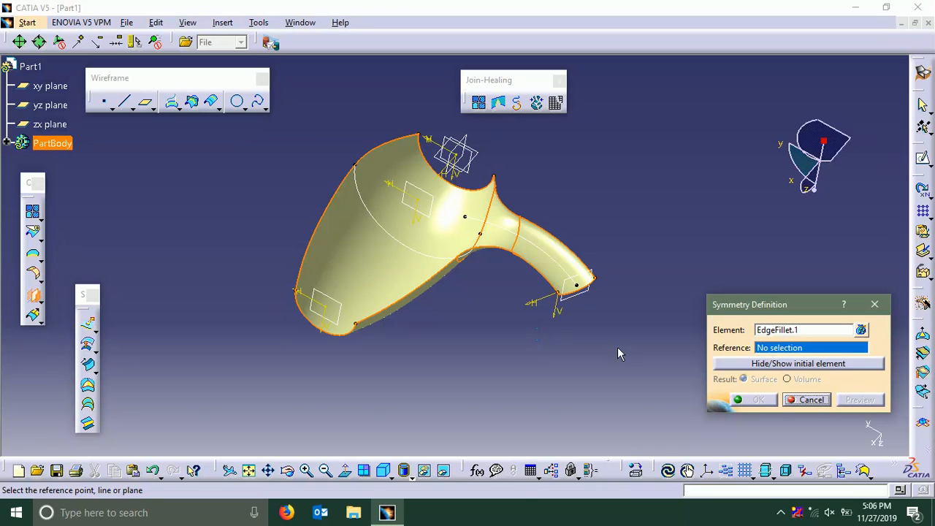
pyautogui.click(488, 165)
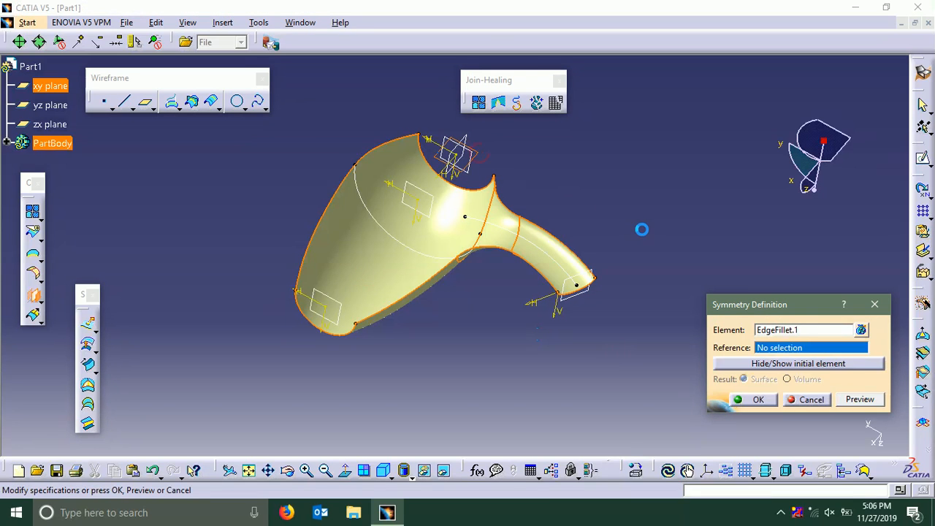
pyautogui.click(758, 400)
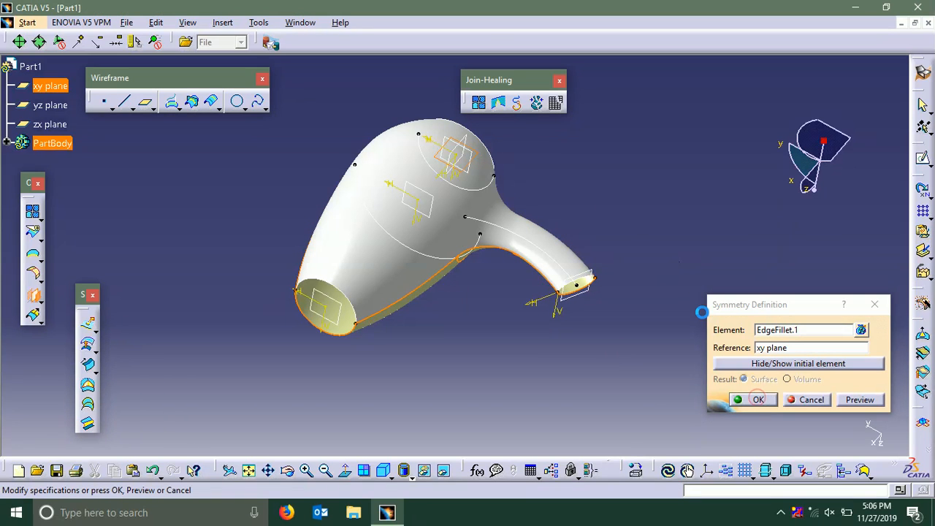
pyautogui.moveTo(680, 297); pyautogui.dragTo(548, 280, button='middle')
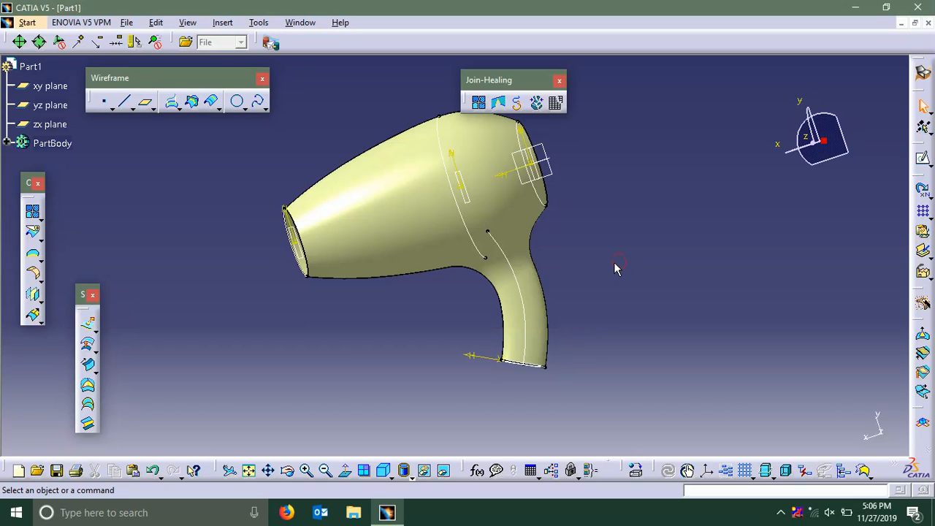
pyautogui.moveTo(460, 307); pyautogui.dragTo(484, 247, button='middle')
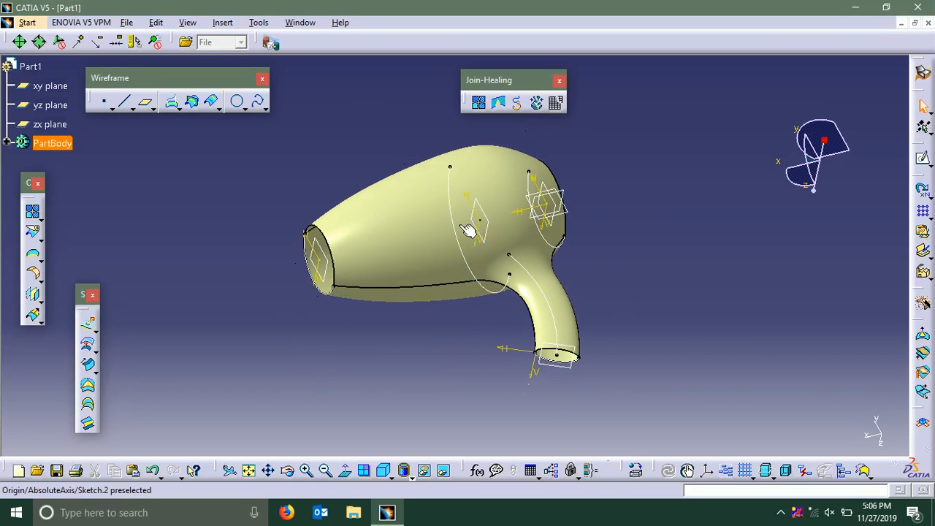
# Join the mirrored half and the filleted half of the hair dryer with connexity checking and a 0.001 mm merging distance
pyautogui.click(481, 105)
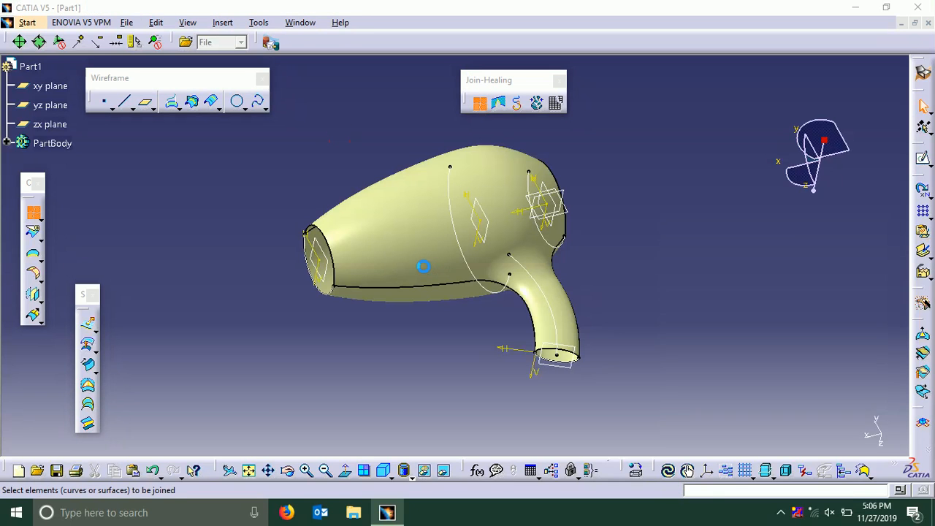
pyautogui.moveTo(424, 364); pyautogui.dragTo(463, 334, button='middle')
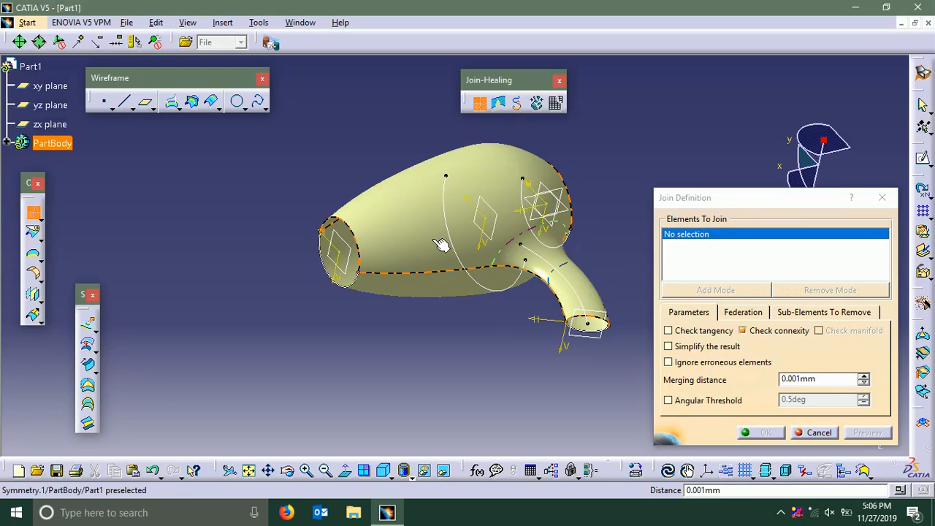
pyautogui.click(440, 252)
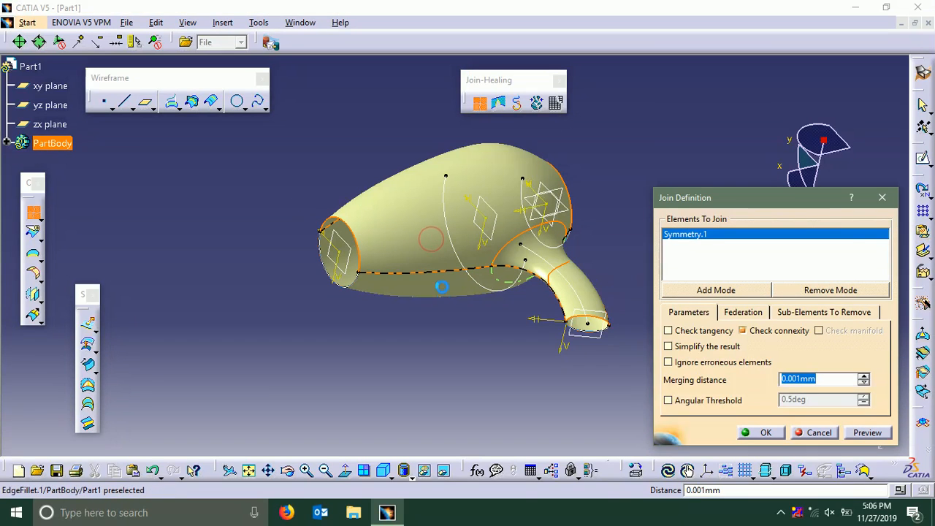
pyautogui.click(444, 285)
pyautogui.click(764, 432)
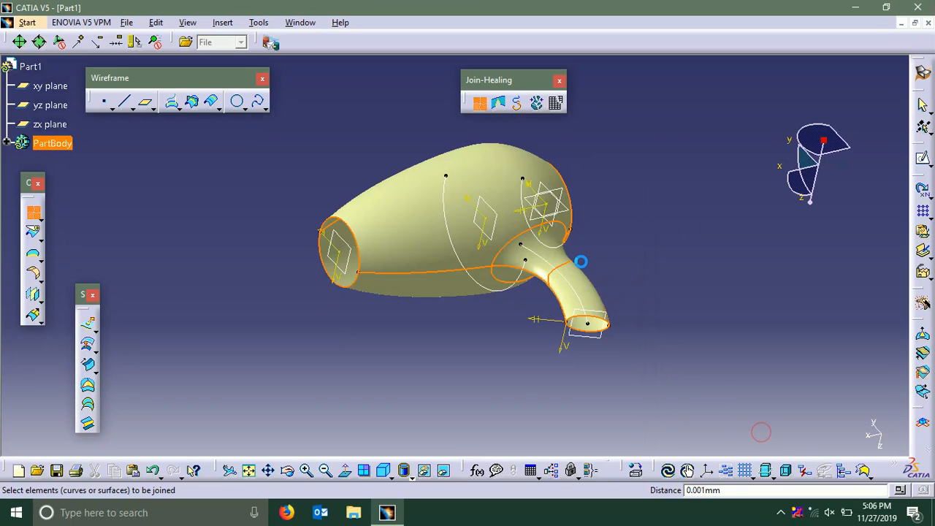
# Hide all curves and all sketches in the part
pyautogui.moveTo(617, 208); pyautogui.dragTo(390, 170, button='middle')
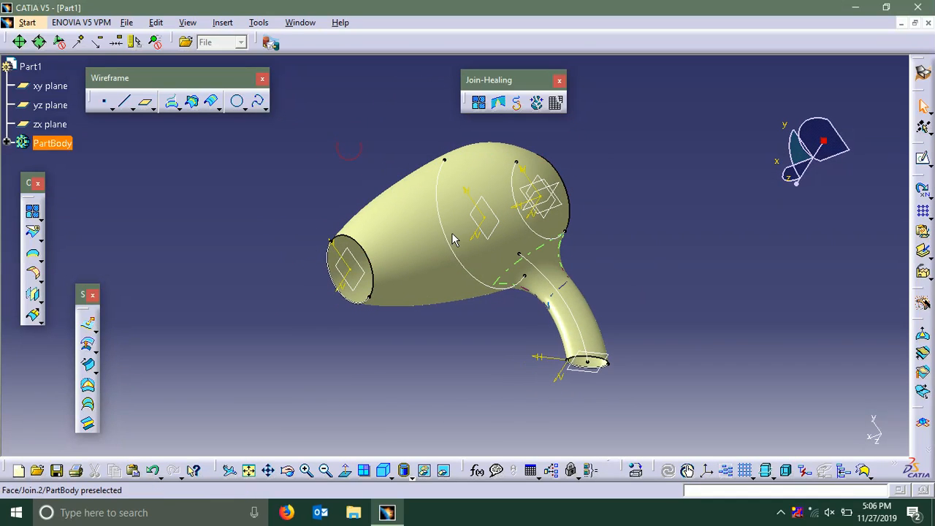
pyautogui.moveTo(614, 151); pyautogui.dragTo(390, 261, button='middle')
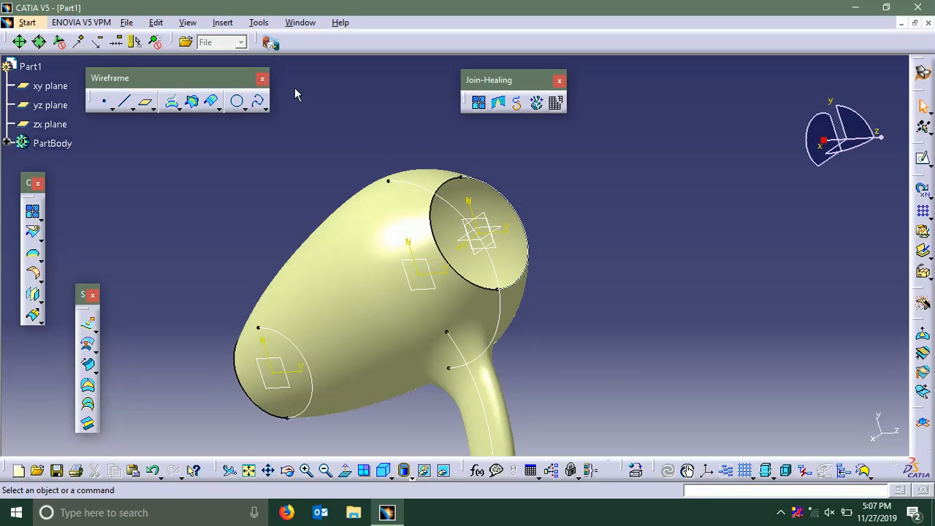
pyautogui.click(260, 22)
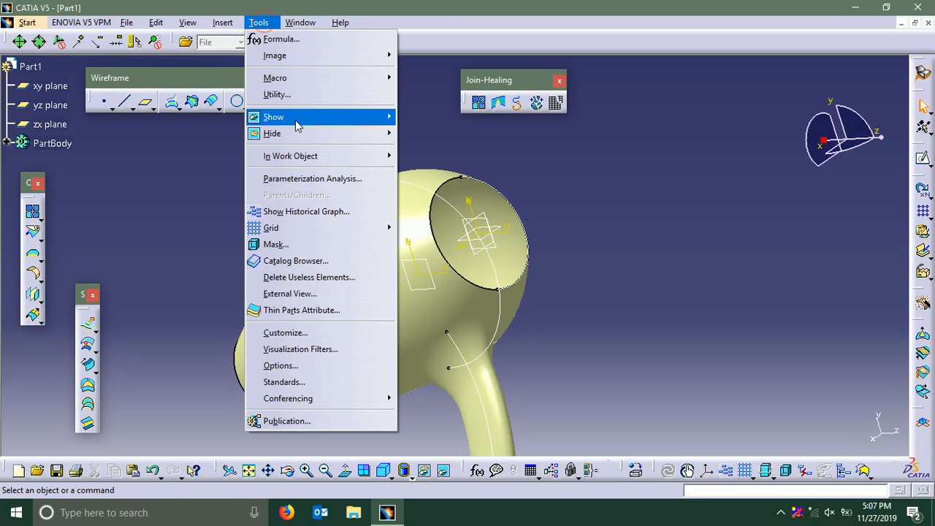
pyautogui.moveTo(301, 133)
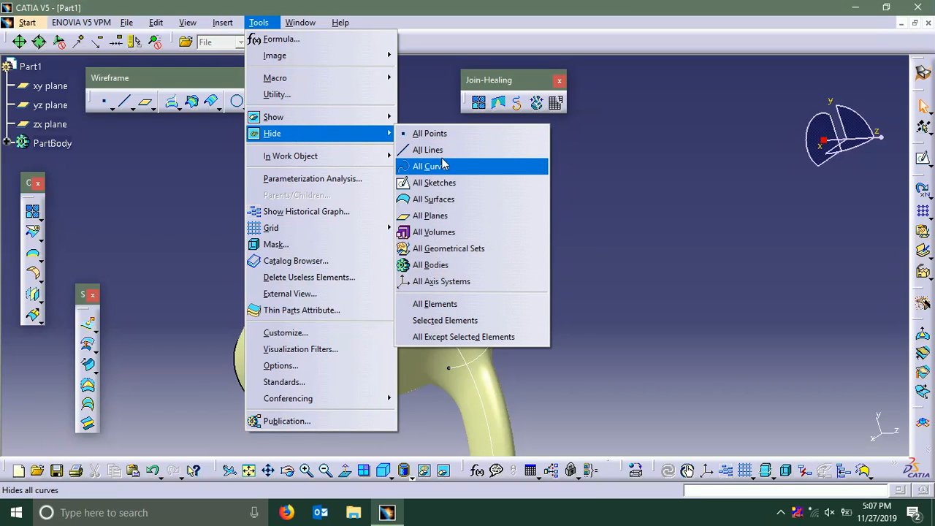
pyautogui.click(443, 166)
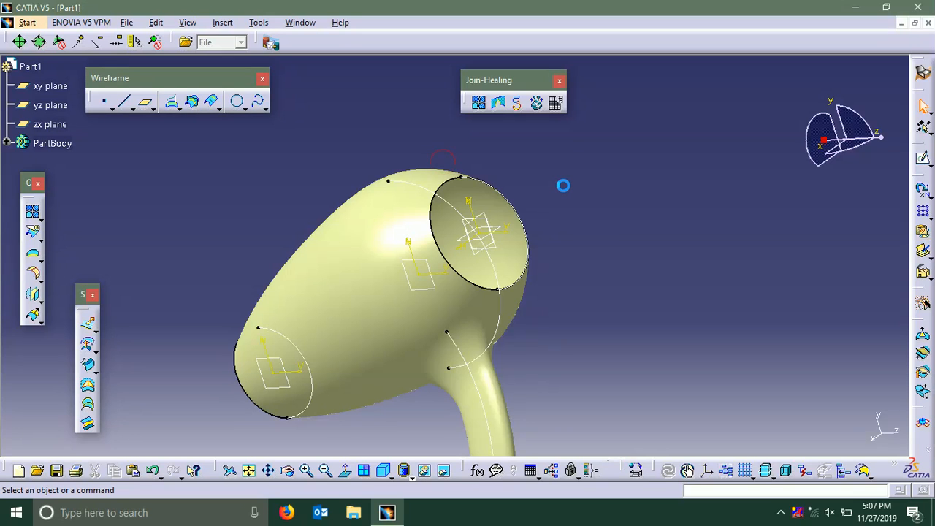
pyautogui.moveTo(549, 218); pyautogui.dragTo(559, 182, button='middle')
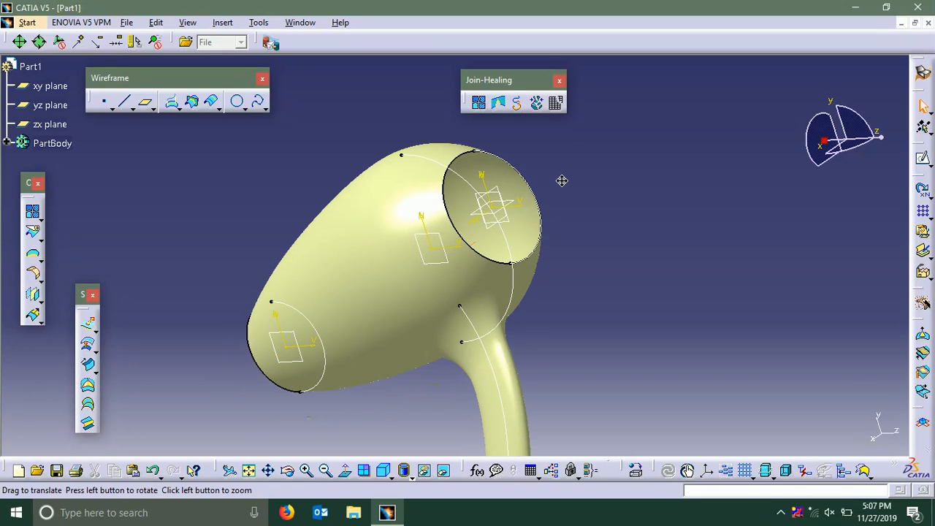
pyautogui.click(260, 23)
pyautogui.click(308, 128)
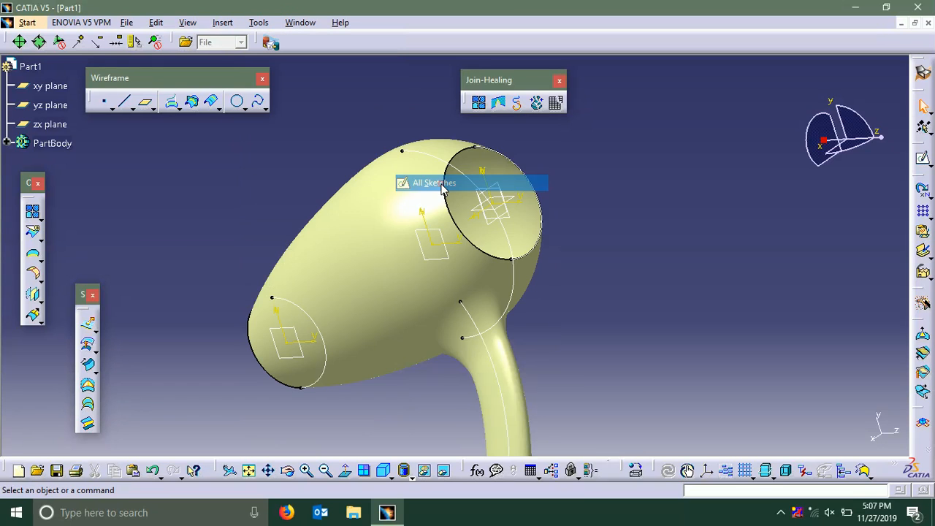
pyautogui.click(436, 182)
# Fill the wide rear opening of the dryer body, using its two semicircular edges as the closed boundary
pyautogui.moveTo(524, 244); pyautogui.dragTo(575, 180, button='middle')
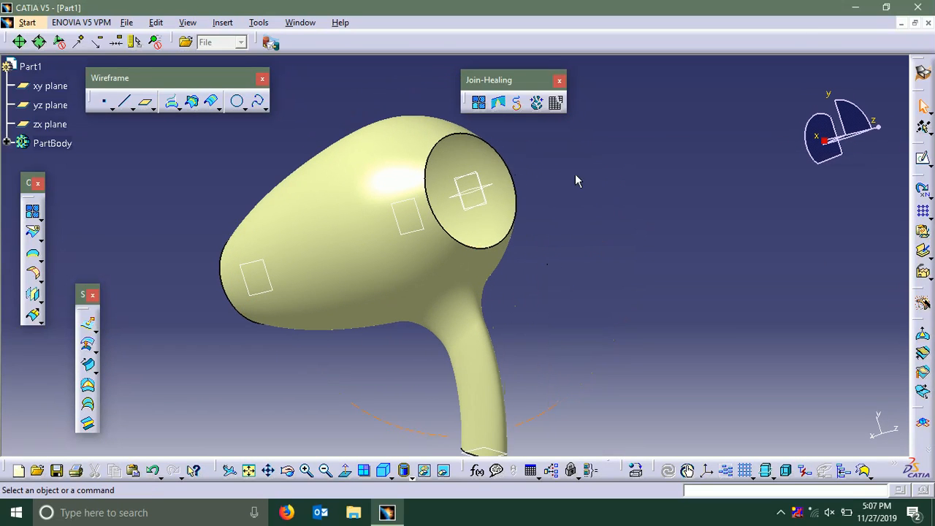
pyautogui.click(125, 102)
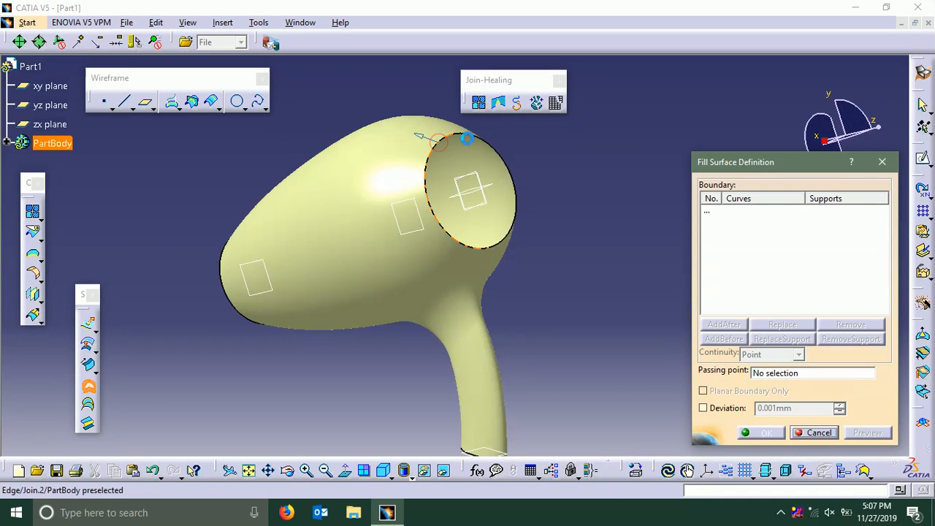
pyautogui.click(468, 135)
pyautogui.click(510, 163)
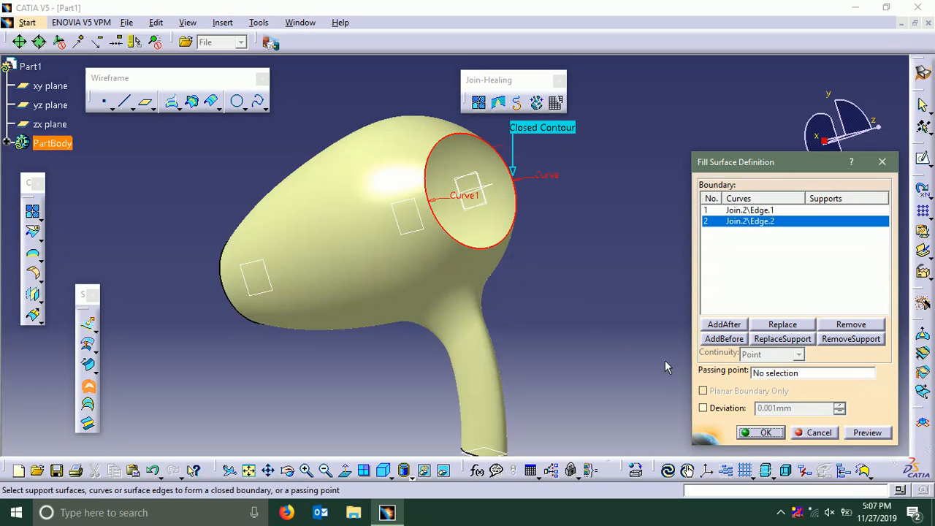
pyautogui.click(760, 433)
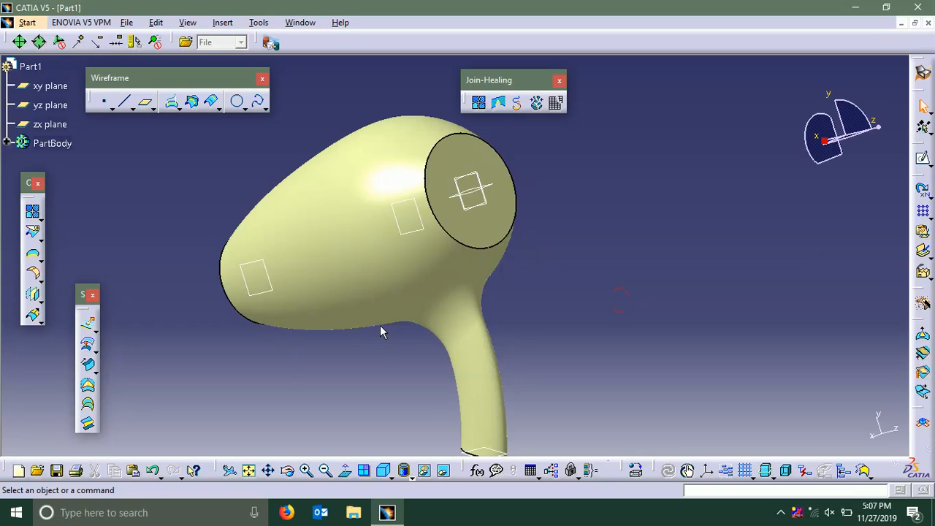
# Fill the open lower end of the handle, using its two edge halves as the closed boundary
pyautogui.moveTo(308, 375); pyautogui.dragTo(388, 272, button='middle')
pyautogui.moveTo(491, 391); pyautogui.dragTo(515, 310, button='middle')
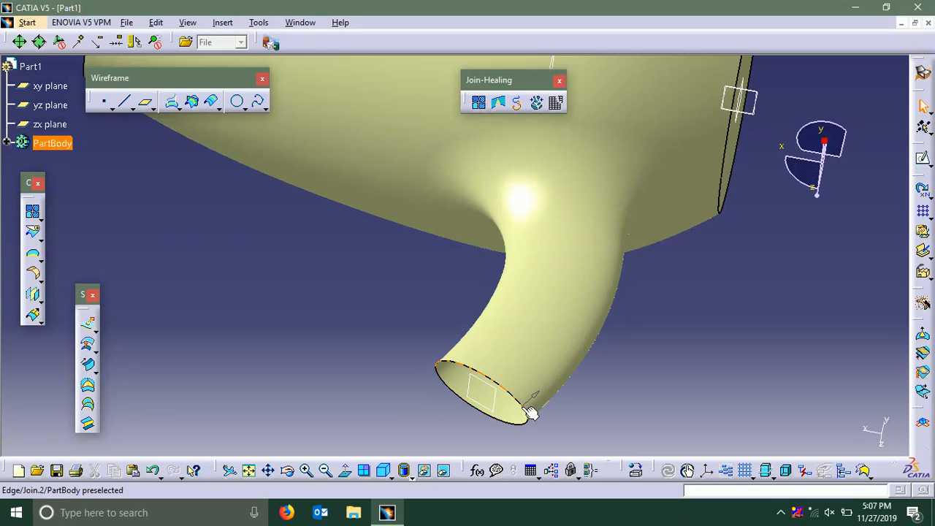
pyautogui.click(88, 386)
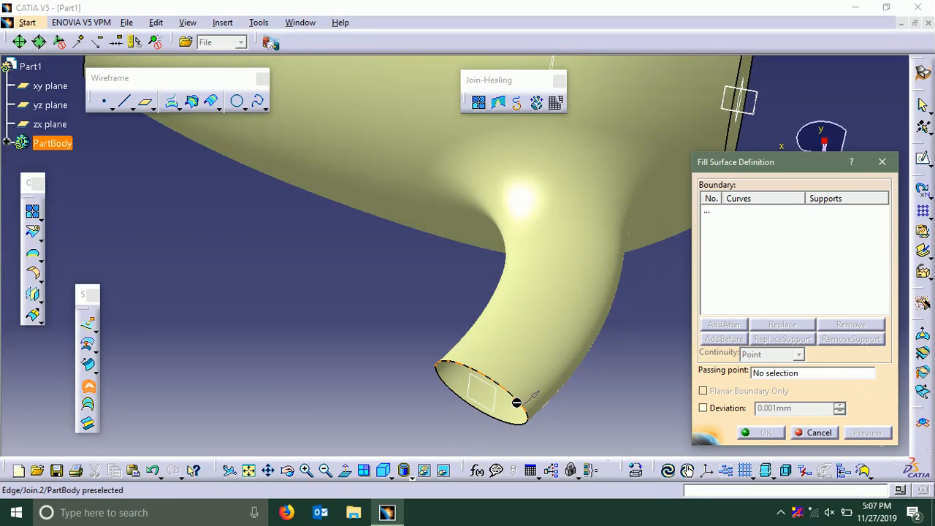
pyautogui.click(524, 406)
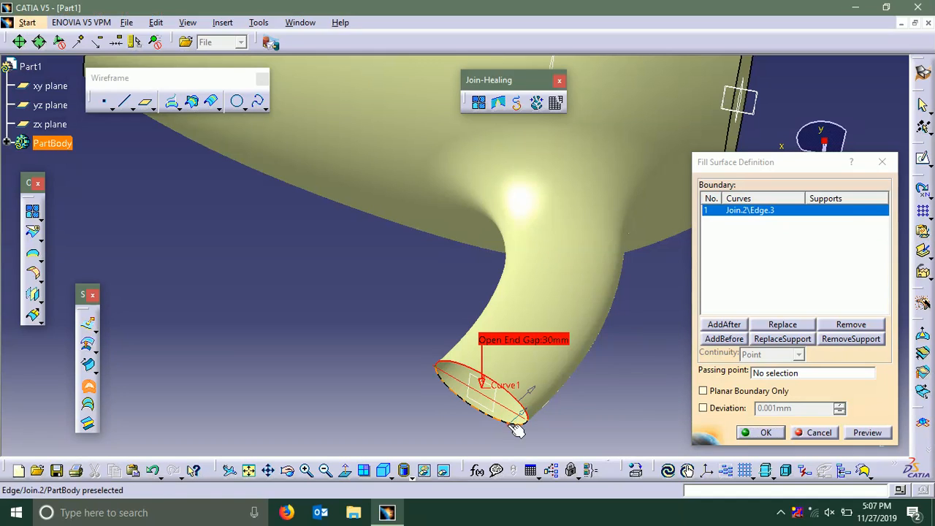
pyautogui.click(517, 430)
pyautogui.click(745, 432)
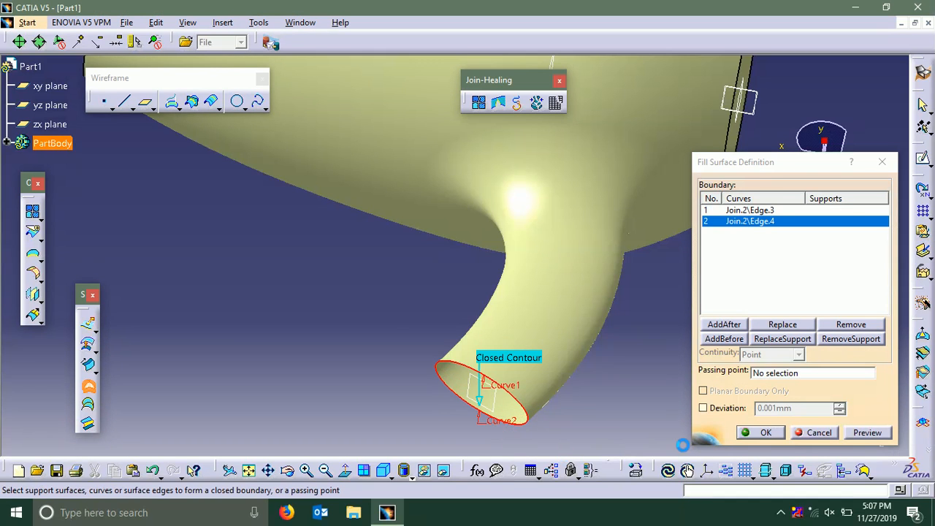
# Join the full dryer shell with the rear and handle-end fill surfaces, checking connexity with a 0.001 mm merging distance
pyautogui.moveTo(387, 293)
pyautogui.keyDown('ctrl'); pyautogui.mouseDown(button='middle')
pyautogui.moveTo(379, 319)
pyautogui.moveTo(387, 308)
pyautogui.mouseUp(button='middle'); pyautogui.keyUp('ctrl')
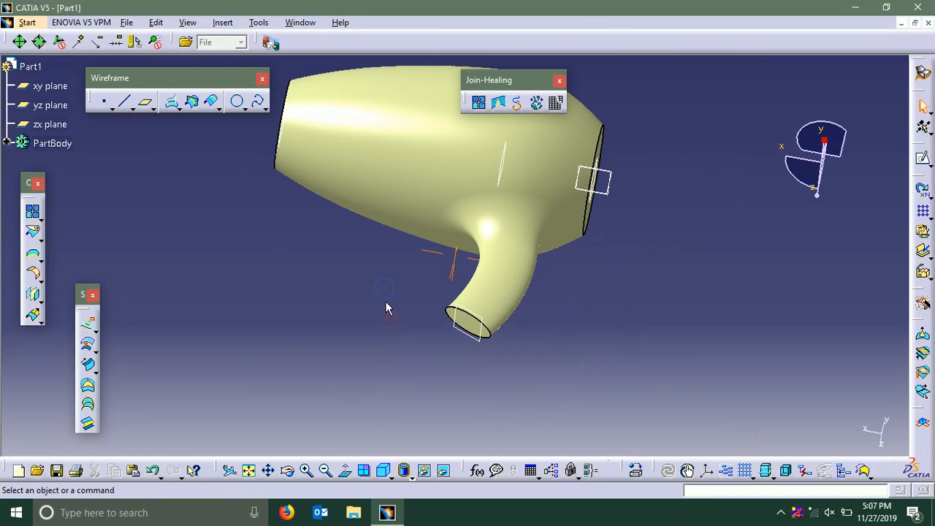
pyautogui.moveTo(383, 264); pyautogui.dragTo(398, 343, button='middle')
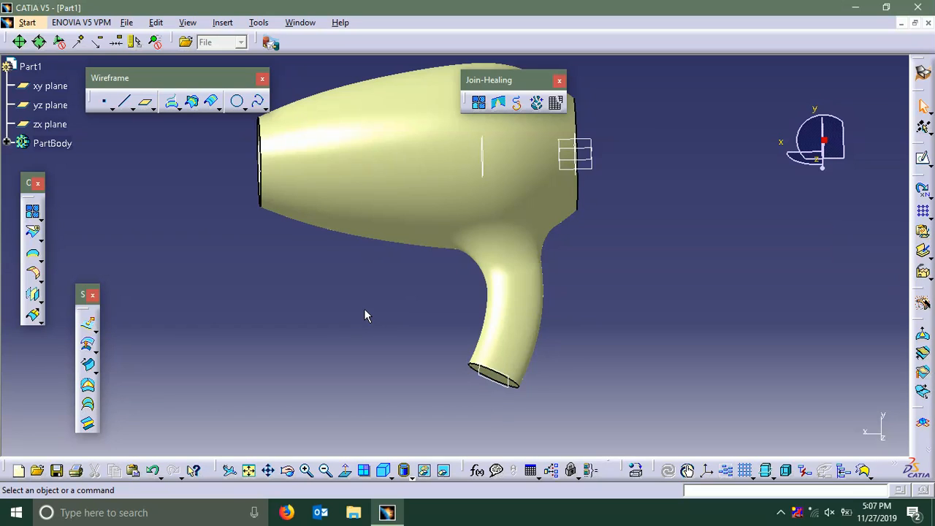
pyautogui.moveTo(365, 315); pyautogui.dragTo(331, 391, button='middle')
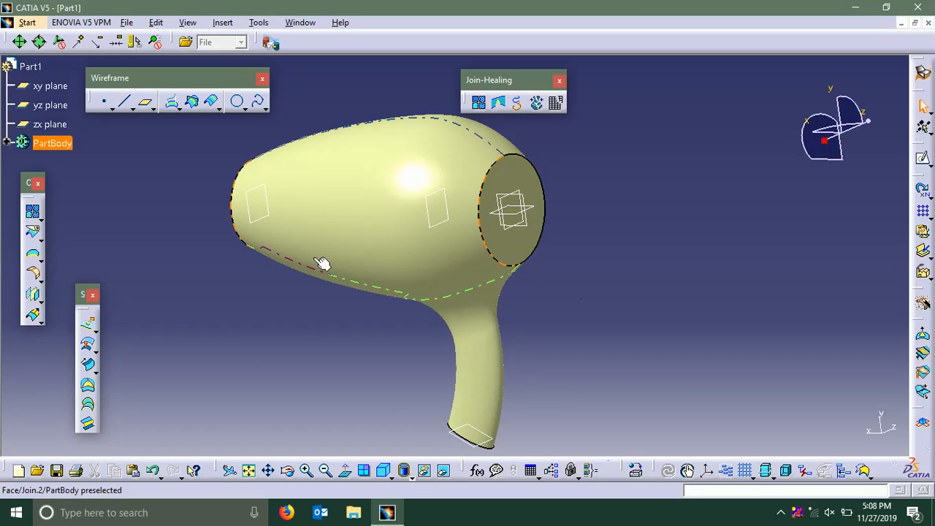
pyautogui.moveTo(324, 317); pyautogui.dragTo(355, 296, button='middle')
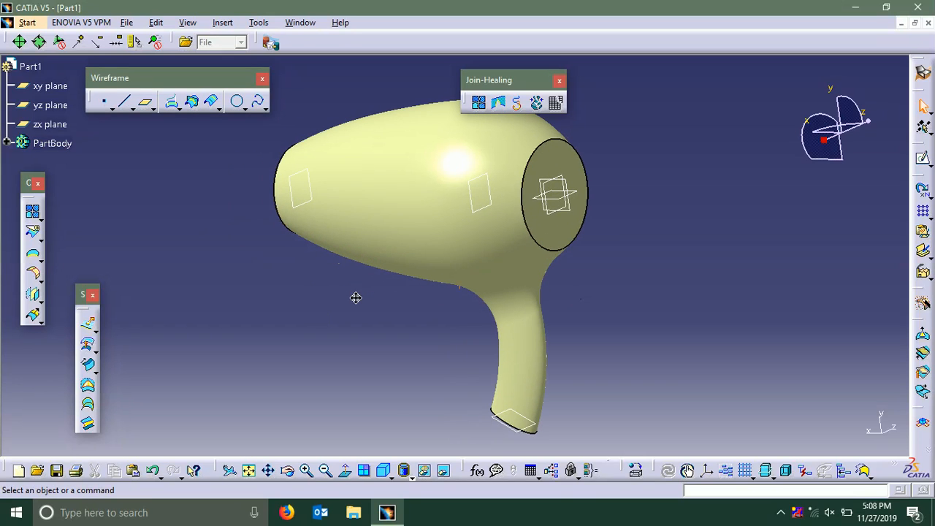
pyautogui.click(479, 103)
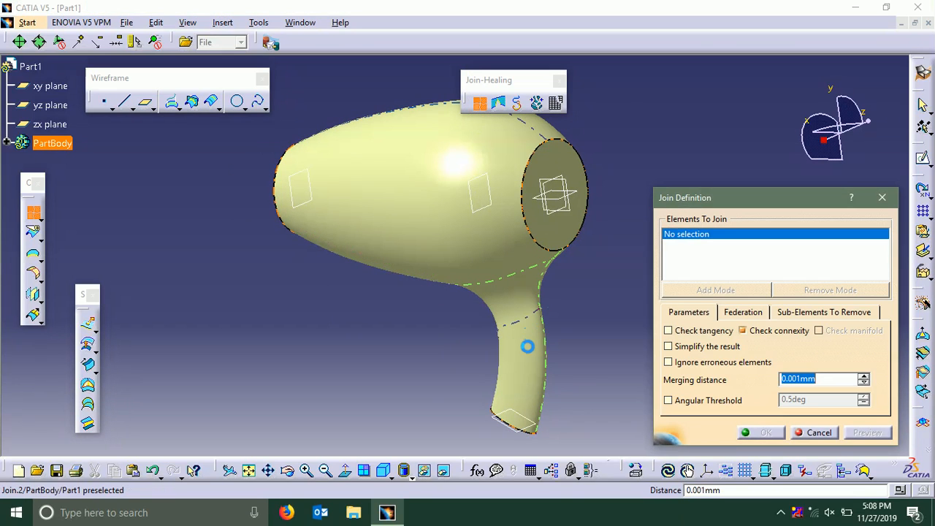
pyautogui.click(527, 345)
pyautogui.click(558, 231)
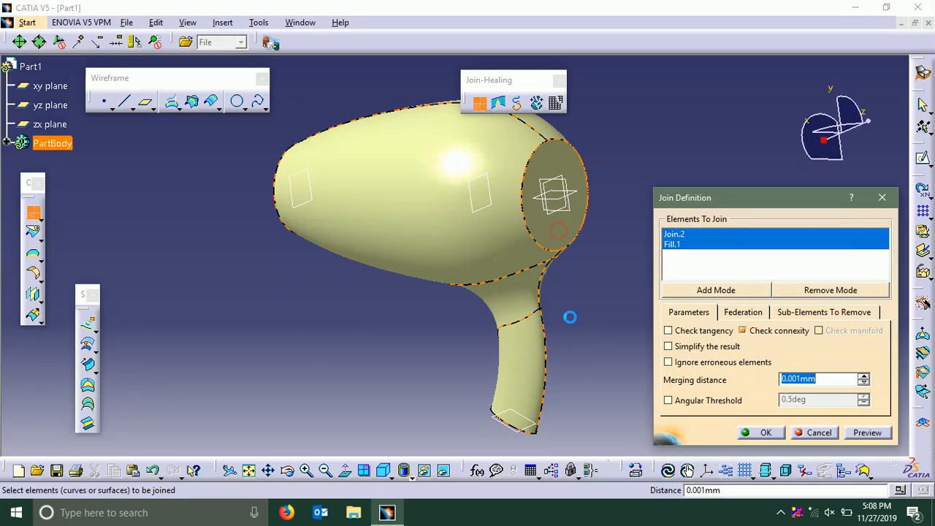
pyautogui.moveTo(569, 317); pyautogui.dragTo(502, 8, button='middle')
pyautogui.middleClick(534, 254)
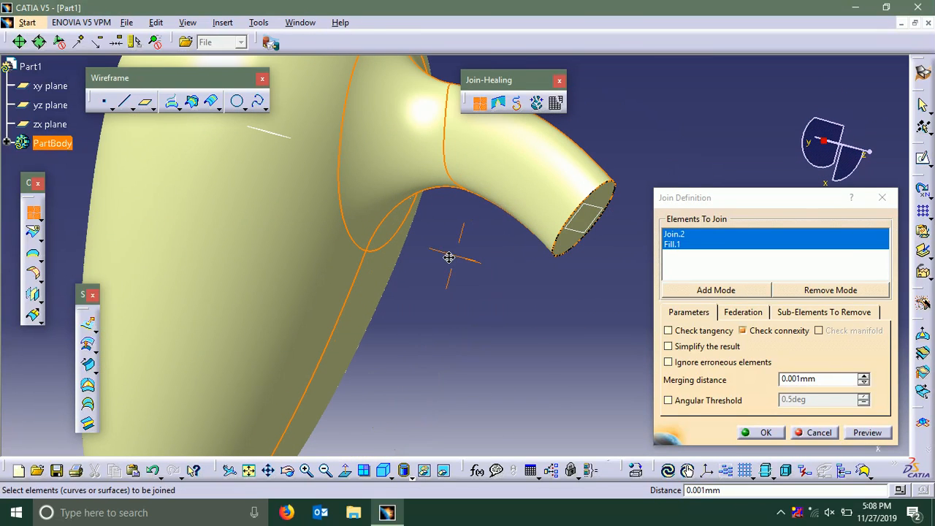
pyautogui.click(568, 244)
pyautogui.click(756, 436)
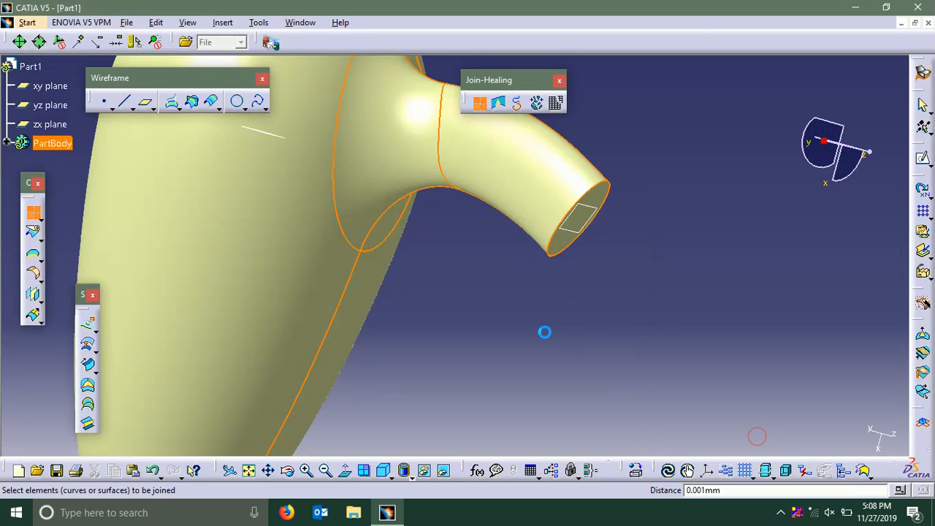
# Apply a 10 mm edge fillet to the rear rim of the joined dryer body, with tangency selection and smooth extremities
pyautogui.moveTo(643, 147); pyautogui.dragTo(688, 310, button='middle')
pyautogui.moveTo(519, 131); pyautogui.dragTo(577, 272, button='middle')
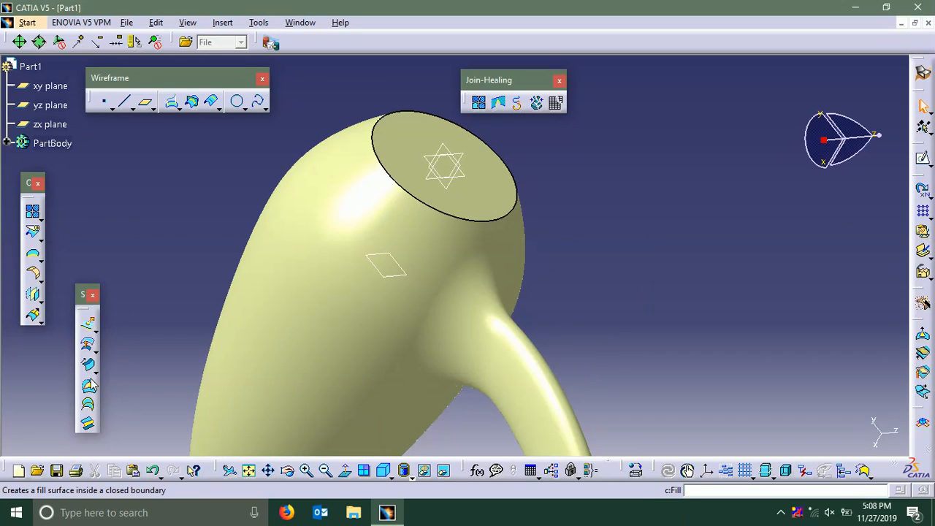
pyautogui.click(222, 23)
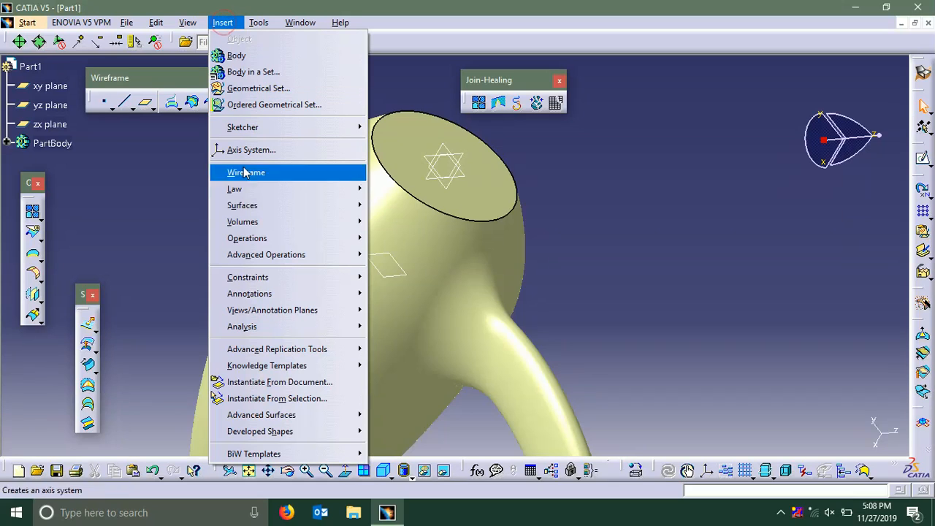
pyautogui.moveTo(271, 239)
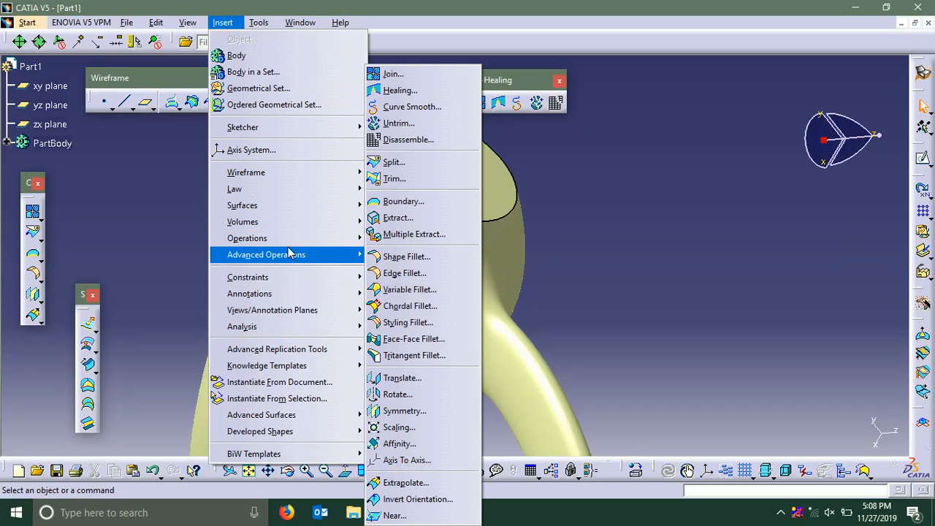
pyautogui.moveTo(334, 281)
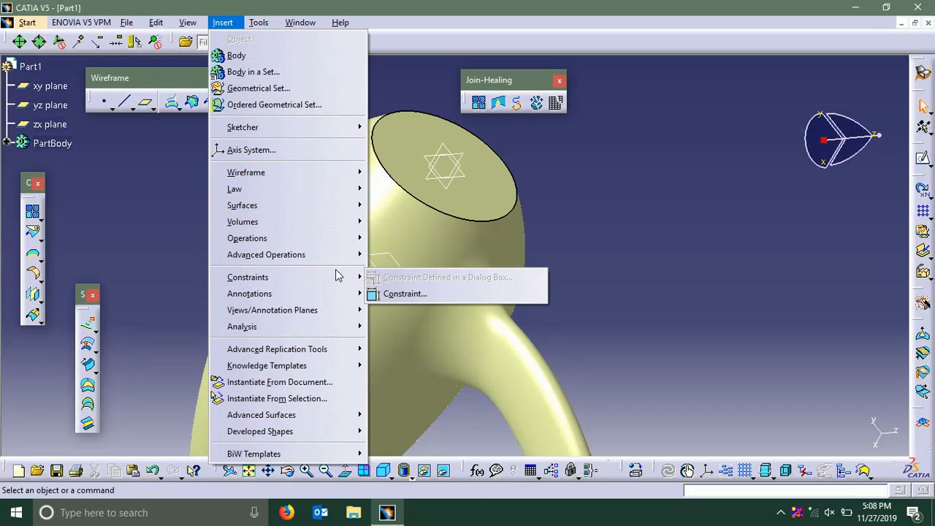
pyautogui.moveTo(349, 241)
pyautogui.click(398, 272)
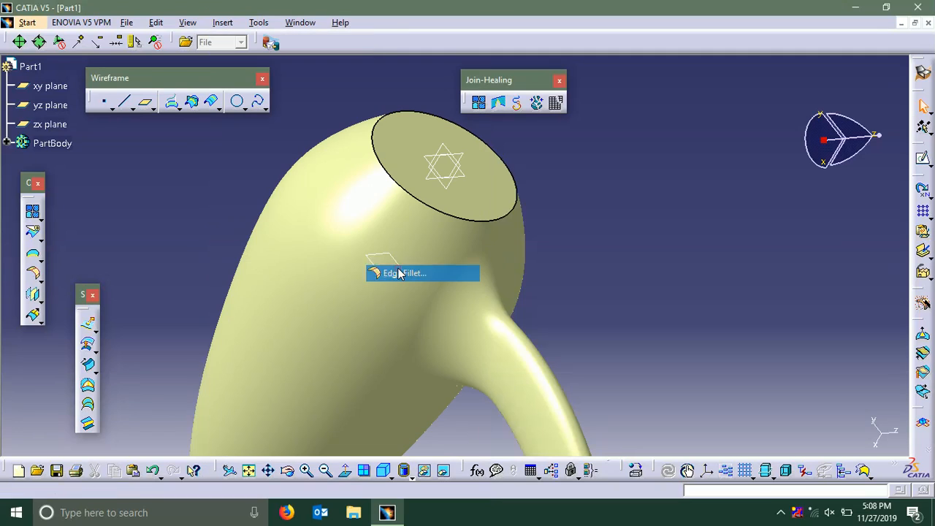
pyautogui.click(426, 203)
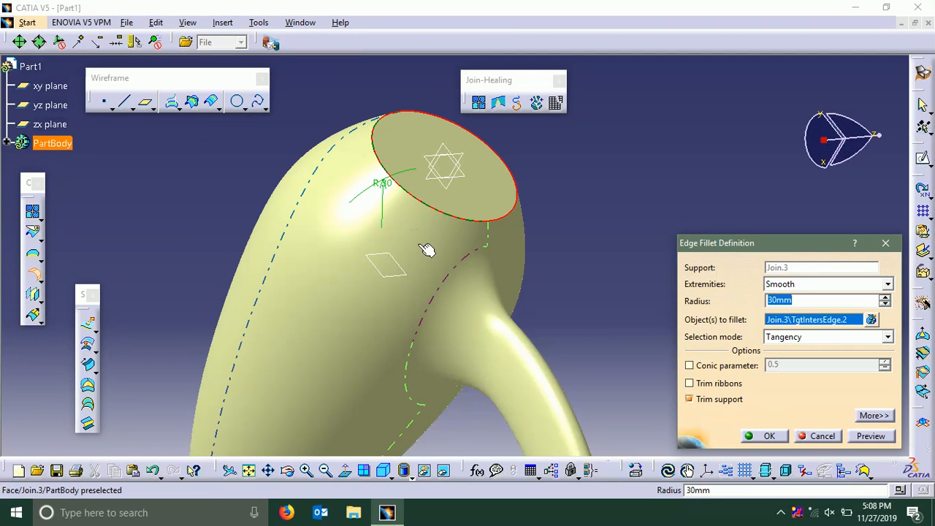
pyautogui.moveTo(802, 299); pyautogui.dragTo(736, 308)
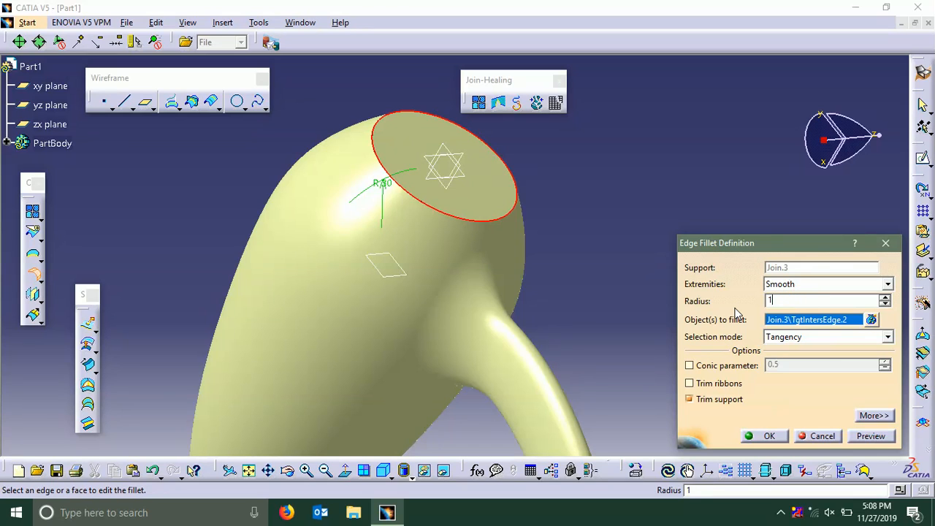
pyautogui.click(870, 436)
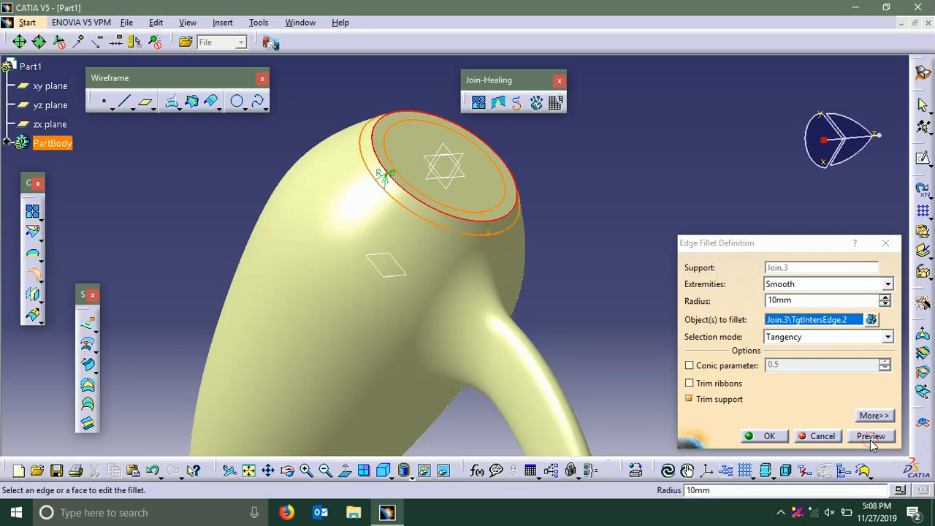
pyautogui.click(768, 436)
pyautogui.click(606, 255)
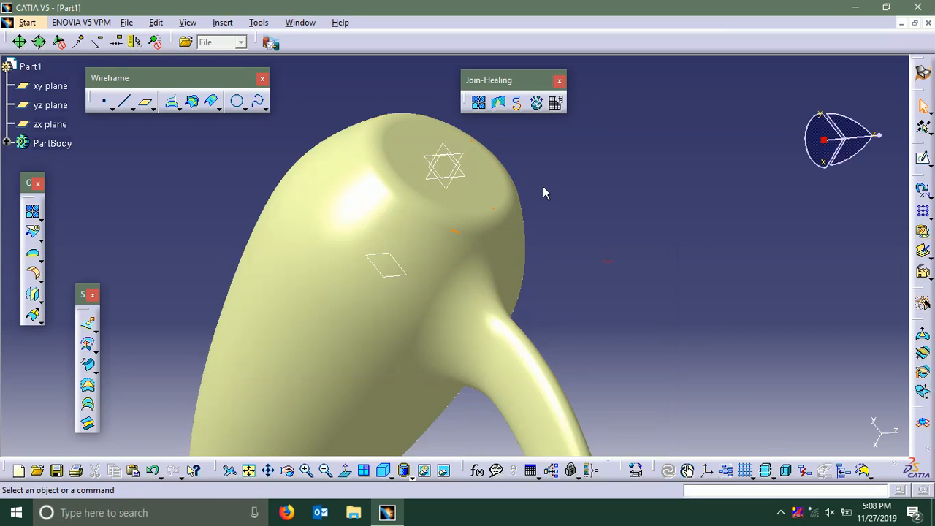
# Apply a 2 mm edge fillet around the closed lower end of the handle, with tangency selection
pyautogui.moveTo(548, 224); pyautogui.dragTo(513, 215, button='middle')
pyautogui.moveTo(581, 315); pyautogui.dragTo(557, 198, button='middle')
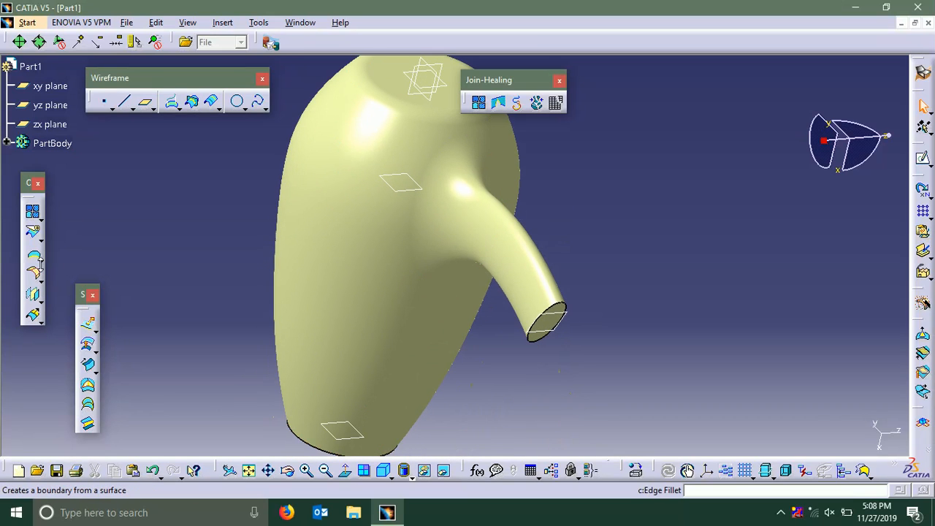
pyautogui.click(222, 23)
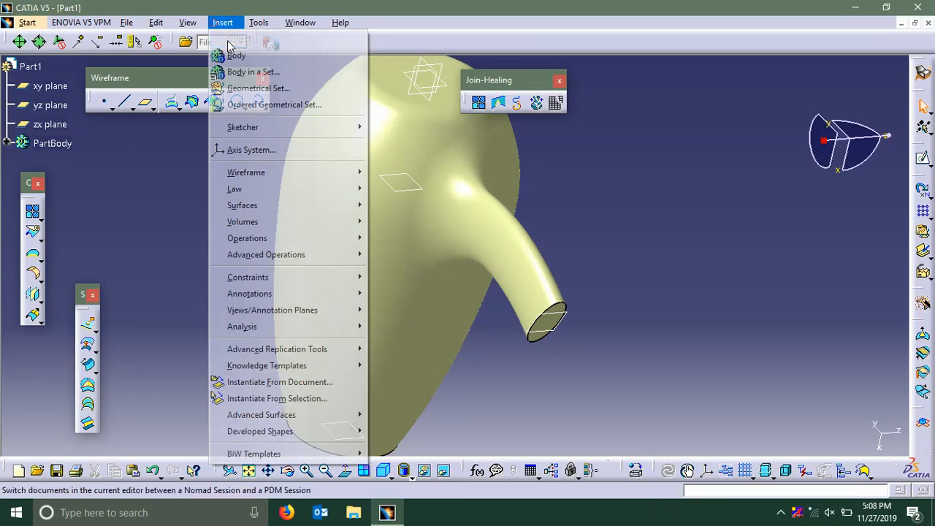
pyautogui.moveTo(272, 241)
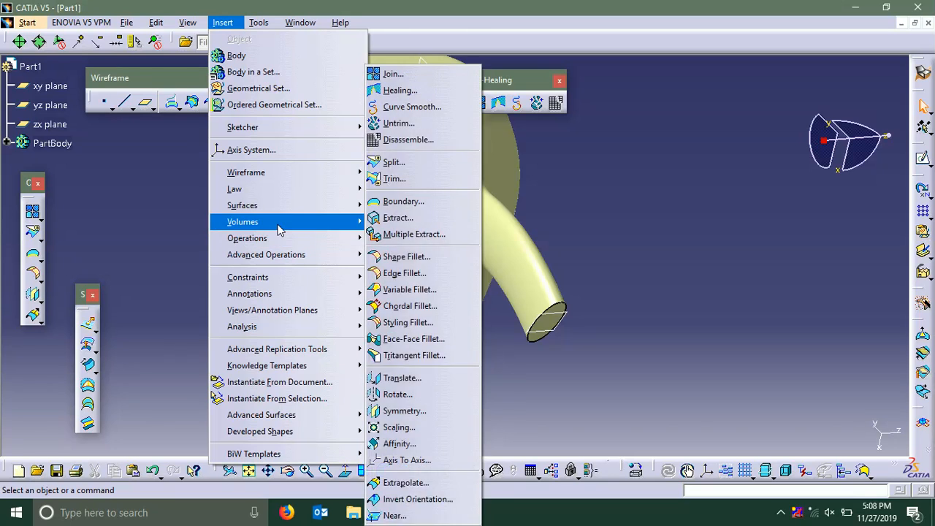
pyautogui.click(405, 273)
pyautogui.moveTo(520, 325); pyautogui.dragTo(522, 282, button='middle')
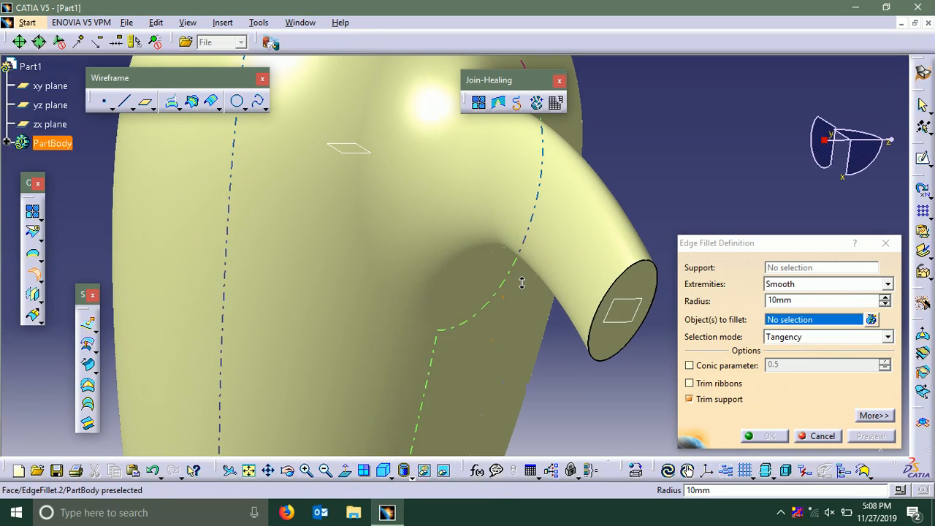
pyautogui.click(616, 292)
pyautogui.moveTo(518, 365); pyautogui.dragTo(495, 343, button='middle')
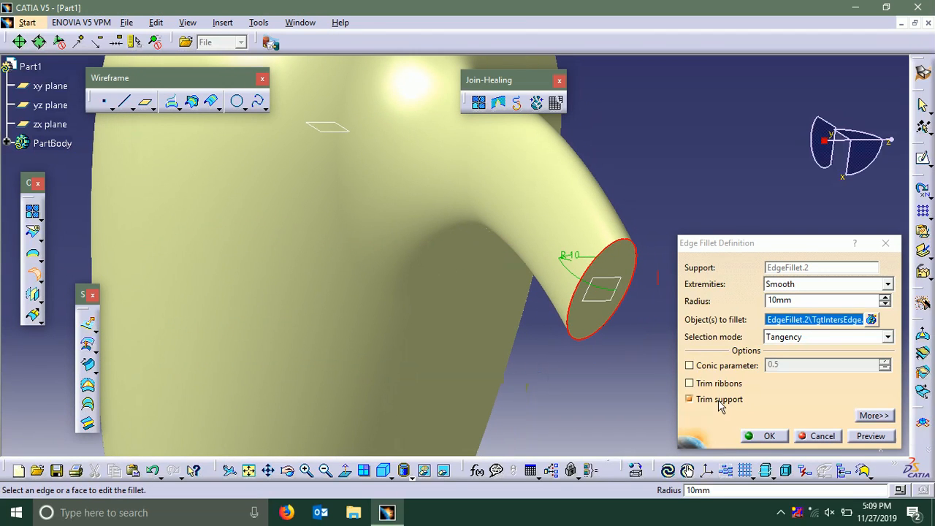
pyautogui.click(814, 298)
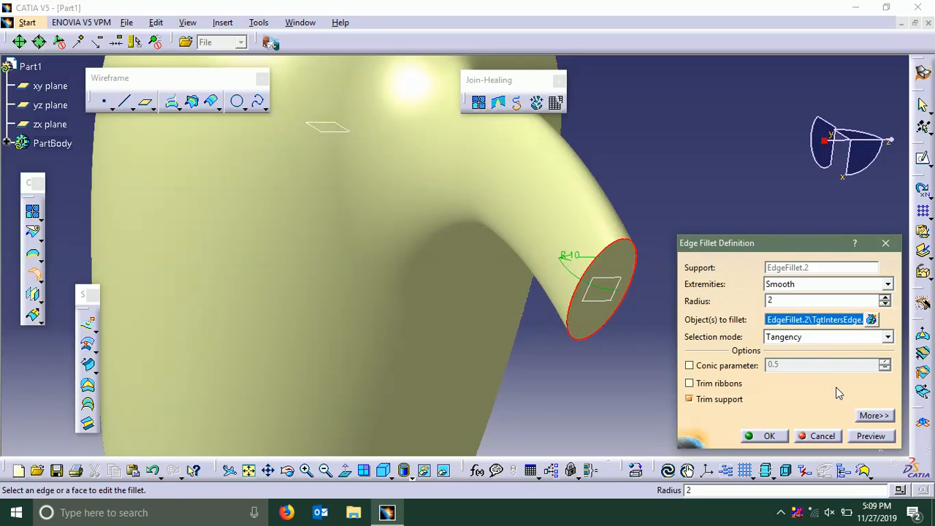
pyautogui.click(870, 436)
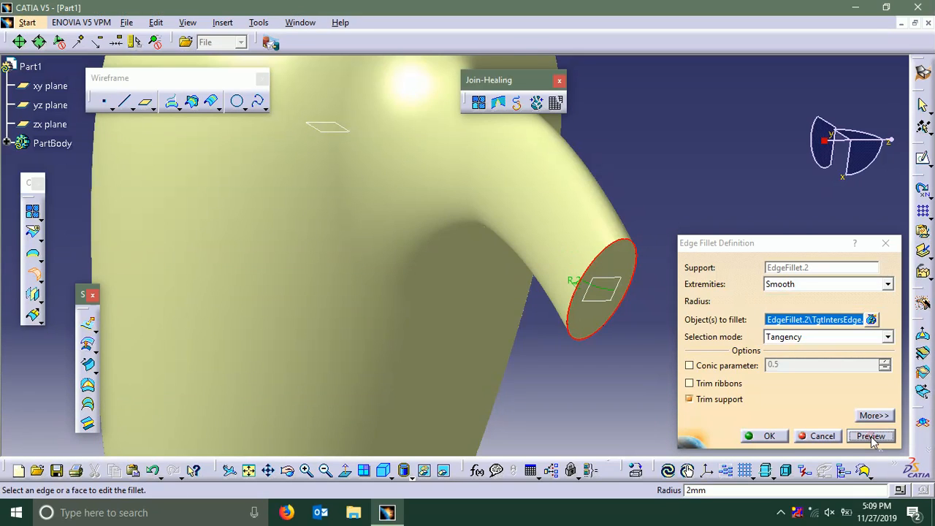
pyautogui.click(765, 435)
# Switch the part to the Part Design workbench
pyautogui.moveTo(649, 147)
pyautogui.mouseDown(button='middle')
pyautogui.moveTo(722, 390)
pyautogui.moveTo(470, 265)
pyautogui.moveTo(588, 414)
pyautogui.moveTo(417, 330)
pyautogui.moveTo(524, 303)
pyautogui.moveTo(522, 242)
pyautogui.moveTo(443, 302)
pyautogui.moveTo(247, 295)
pyautogui.moveTo(127, 317)
pyautogui.moveTo(25, 313)
pyautogui.moveTo(26, 338)
pyautogui.moveTo(419, 287)
pyautogui.moveTo(495, 252)
pyautogui.moveTo(594, 265)
pyautogui.moveTo(545, 213)
pyautogui.moveTo(563, 340)
pyautogui.moveTo(541, 315)
pyautogui.moveTo(380, 343)
pyautogui.moveTo(382, 333)
pyautogui.mouseUp(button='middle')
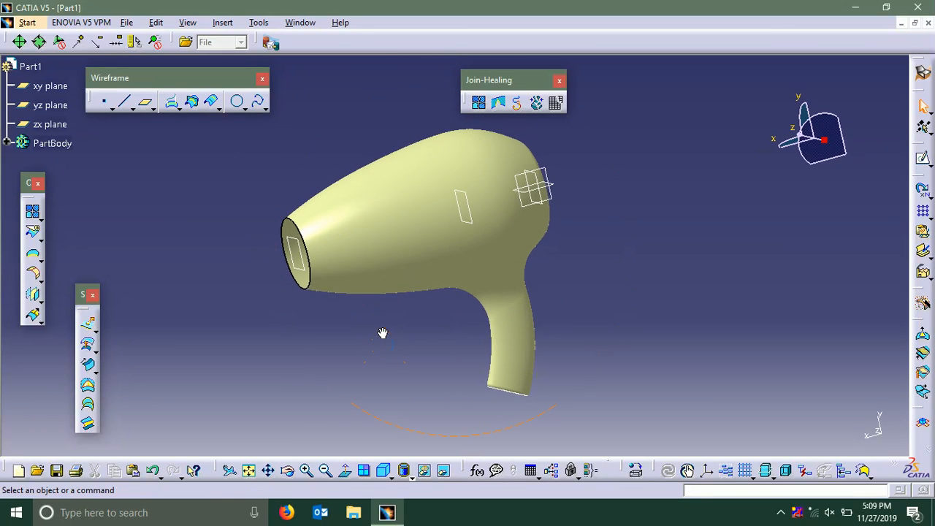
pyautogui.moveTo(294, 162); pyautogui.dragTo(309, 138, button='middle')
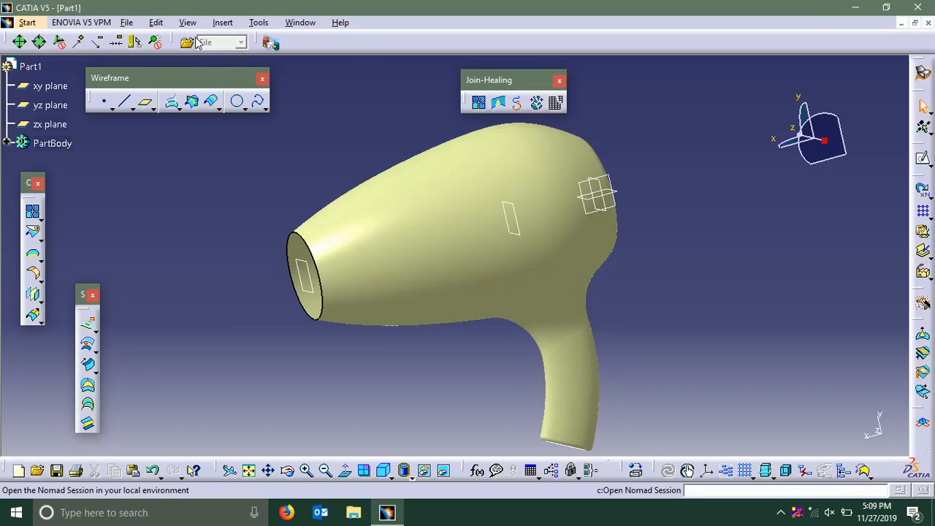
pyautogui.moveTo(285, 150); pyautogui.dragTo(293, 142, button='middle')
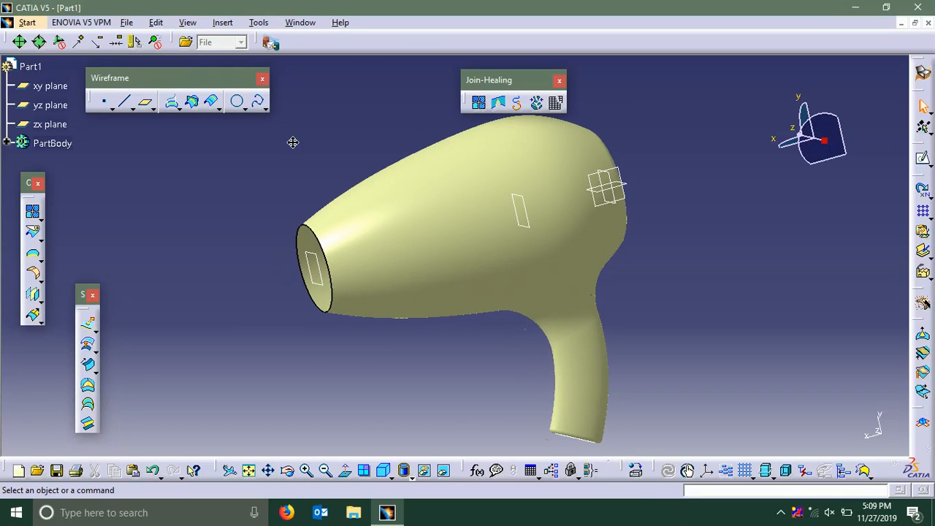
pyautogui.click(41, 24)
pyautogui.moveTo(97, 55)
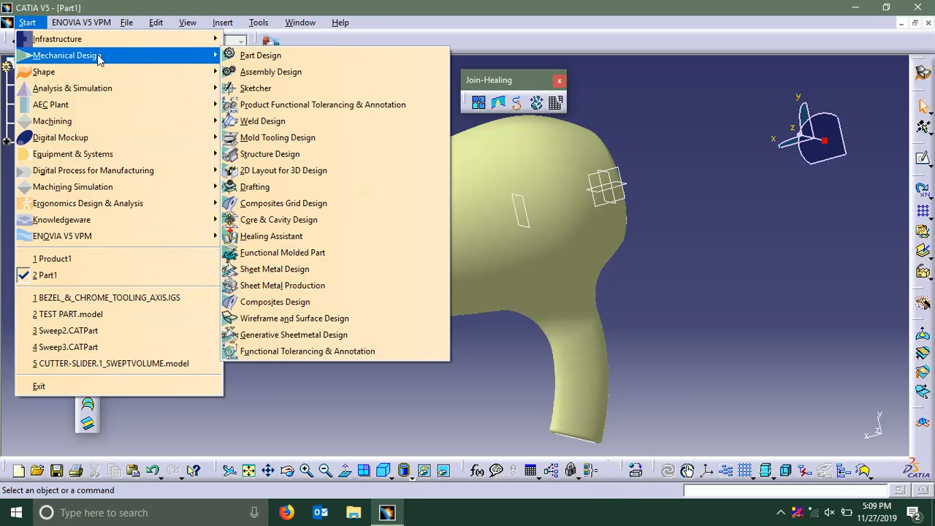
pyautogui.click(235, 55)
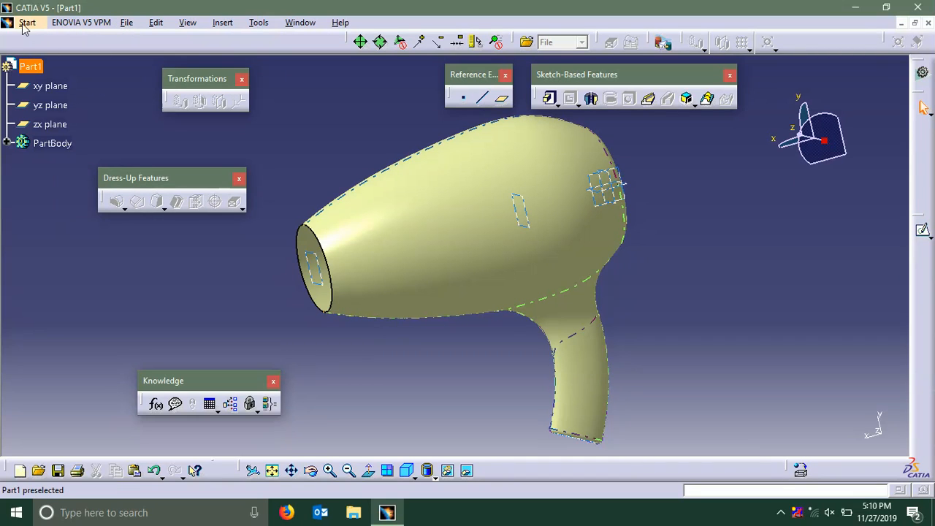
# Thicken the filleted dryer shell into a solid with Thick Surface, using a 2 mm outward first offset and a 0 mm second offset
pyautogui.click(221, 23)
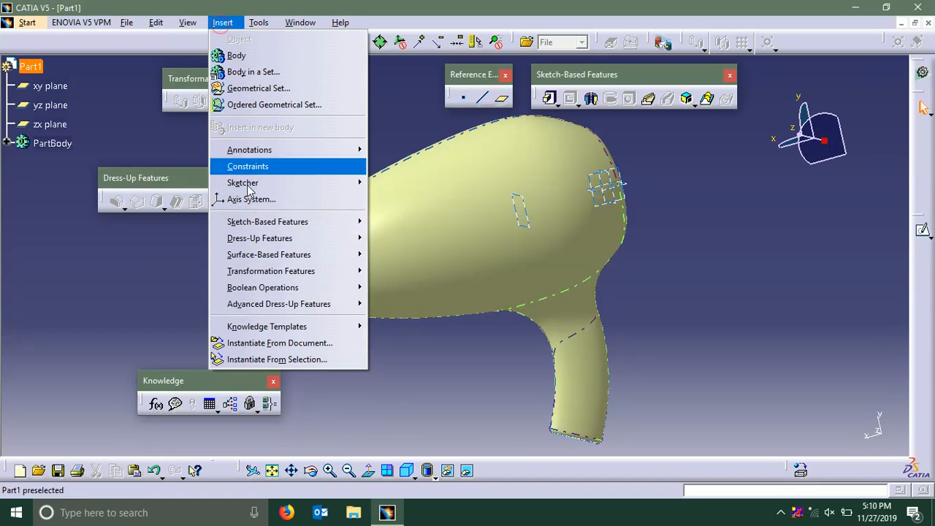
pyautogui.moveTo(265, 238)
pyautogui.moveTo(277, 222)
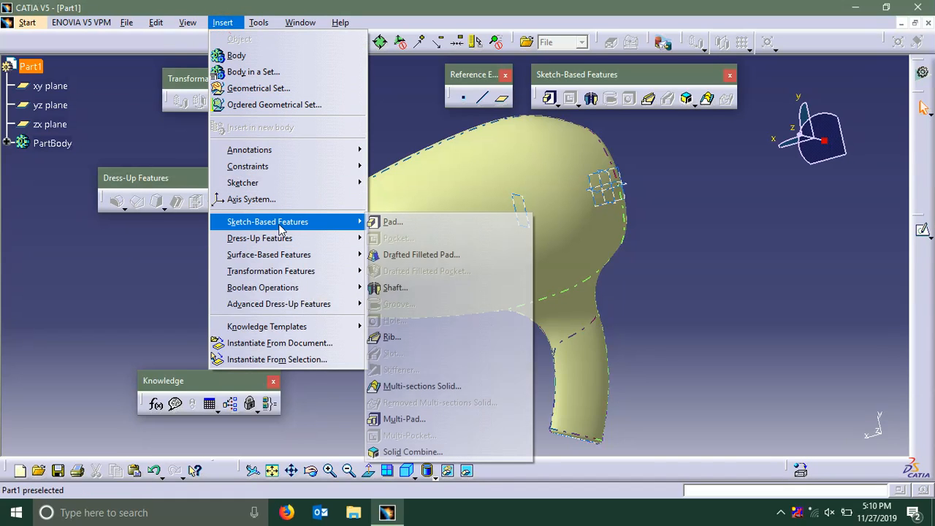
pyautogui.moveTo(306, 254)
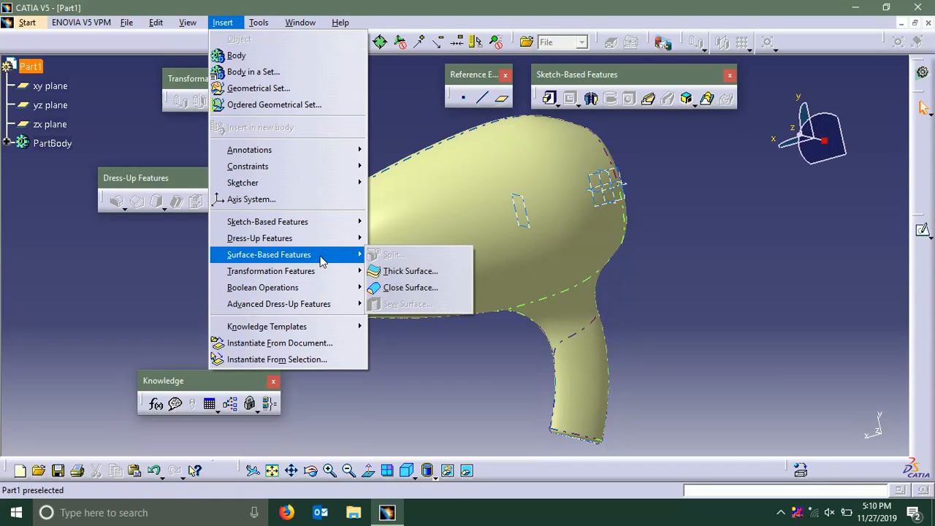
pyautogui.click(409, 271)
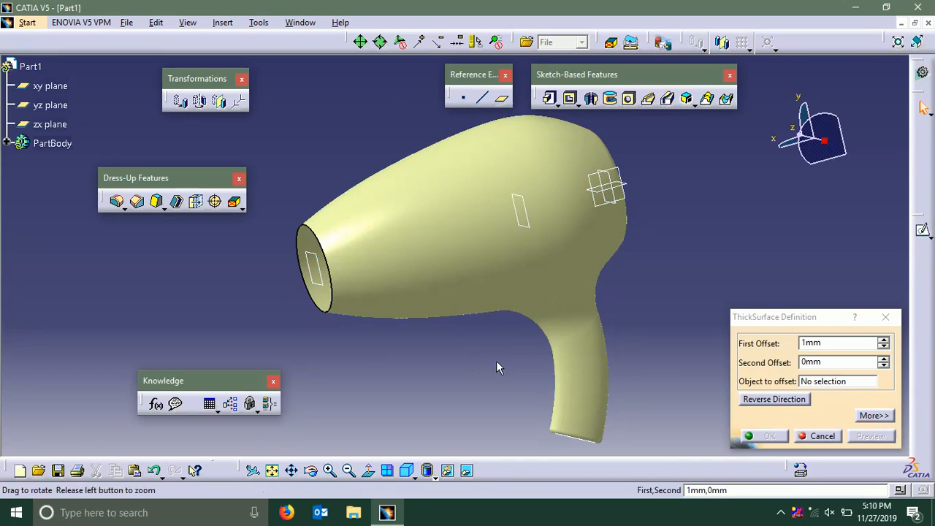
pyautogui.moveTo(496, 367); pyautogui.dragTo(507, 250, button='middle')
pyautogui.click(484, 235)
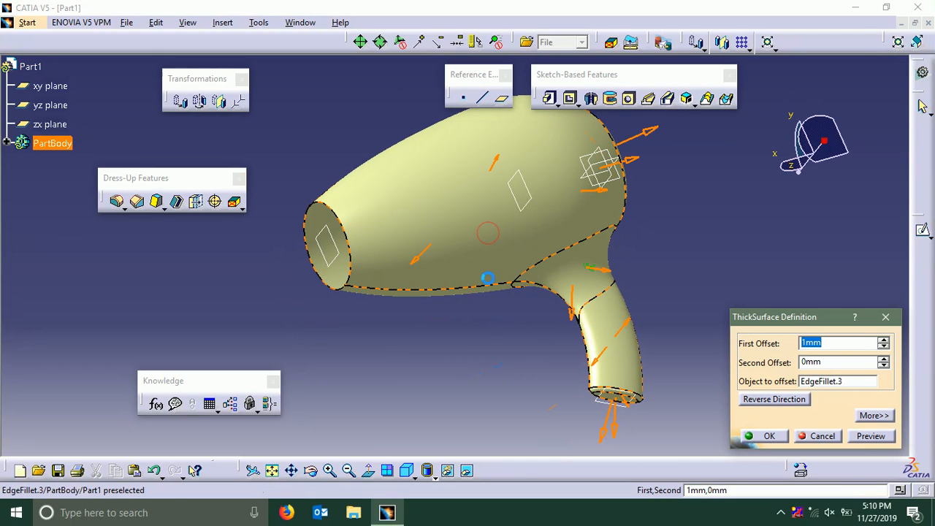
pyautogui.moveTo(486, 324); pyautogui.dragTo(531, 342, button='middle')
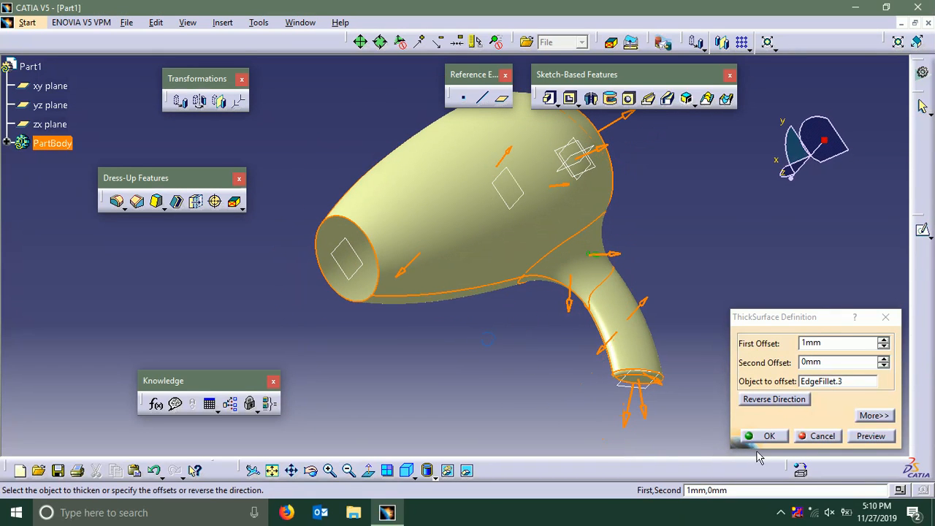
pyautogui.click(874, 438)
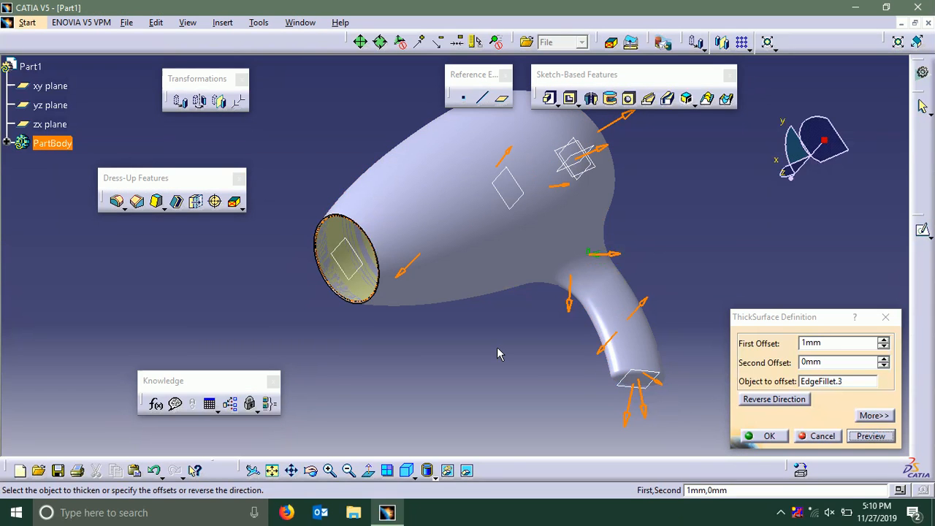
pyautogui.moveTo(501, 355)
pyautogui.mouseDown(button='middle')
pyautogui.moveTo(513, 326)
pyautogui.moveTo(391, 353)
pyautogui.mouseUp(button='middle')
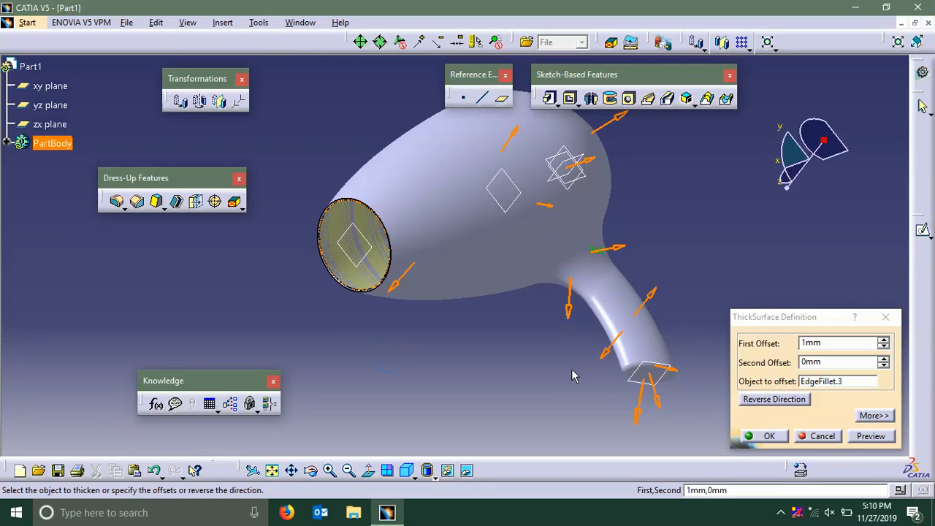
pyautogui.click(883, 339)
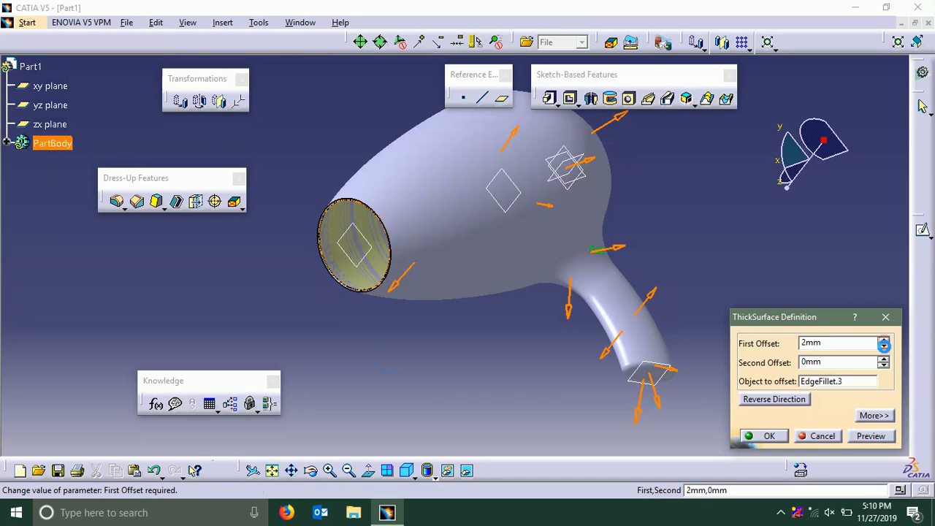
pyautogui.click(880, 436)
pyautogui.click(879, 436)
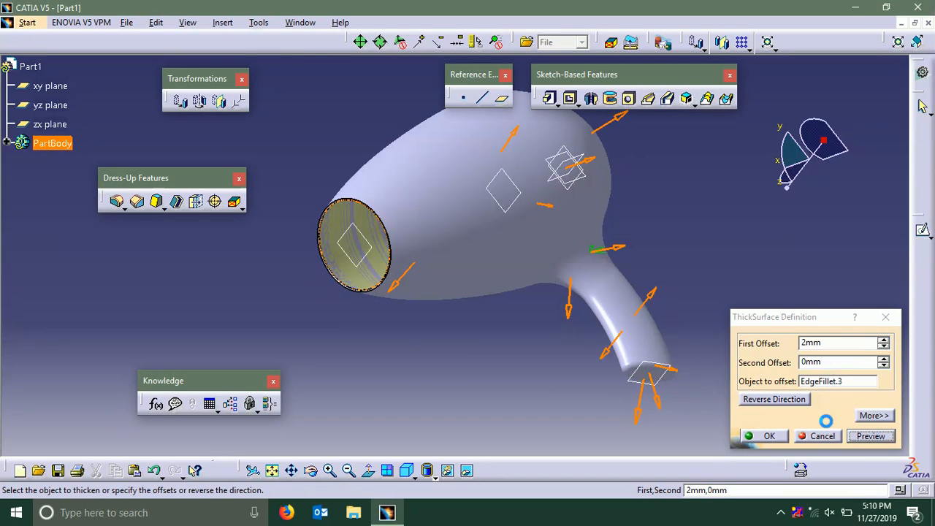
pyautogui.click(768, 437)
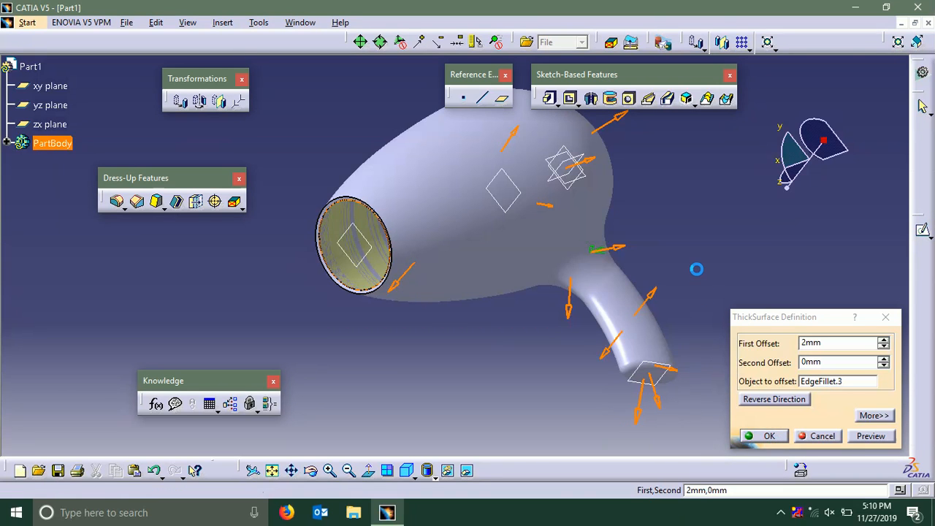
pyautogui.click(682, 250)
pyautogui.moveTo(682, 251); pyautogui.dragTo(599, 358, button='middle')
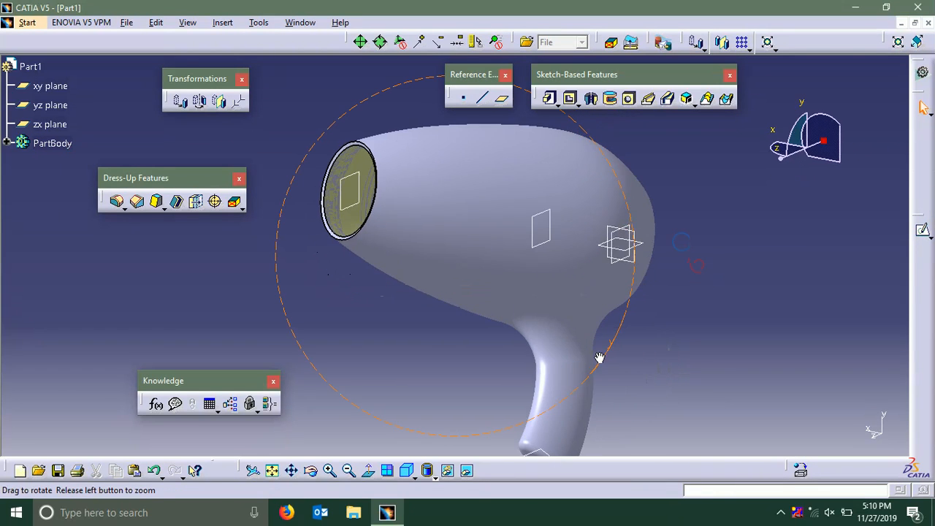
pyautogui.moveTo(653, 278); pyautogui.dragTo(531, 255, button='middle')
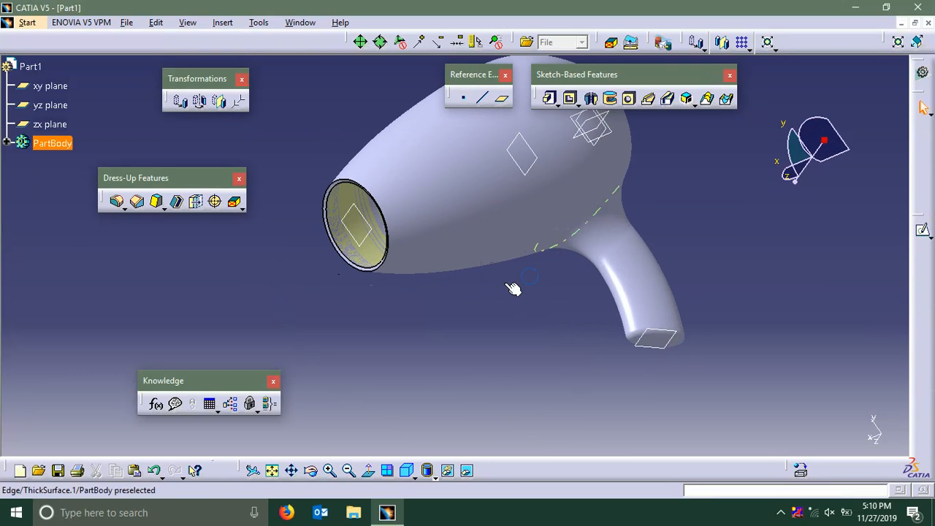
pyautogui.moveTo(506, 286); pyautogui.dragTo(530, 267, button='middle')
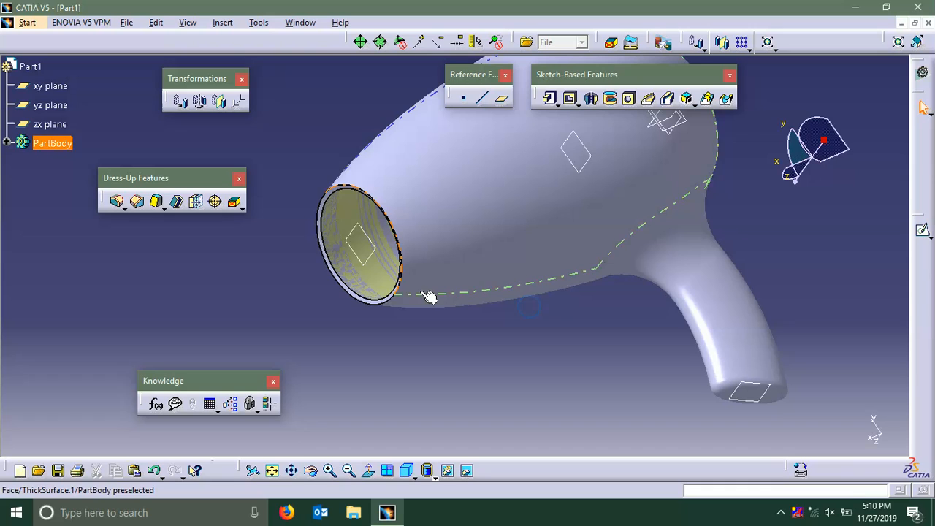
# Hide the filleted surface EdgeFillet.3 that lies inside the thickened dryer body
pyautogui.click(372, 267)
pyautogui.rightClick(376, 265)
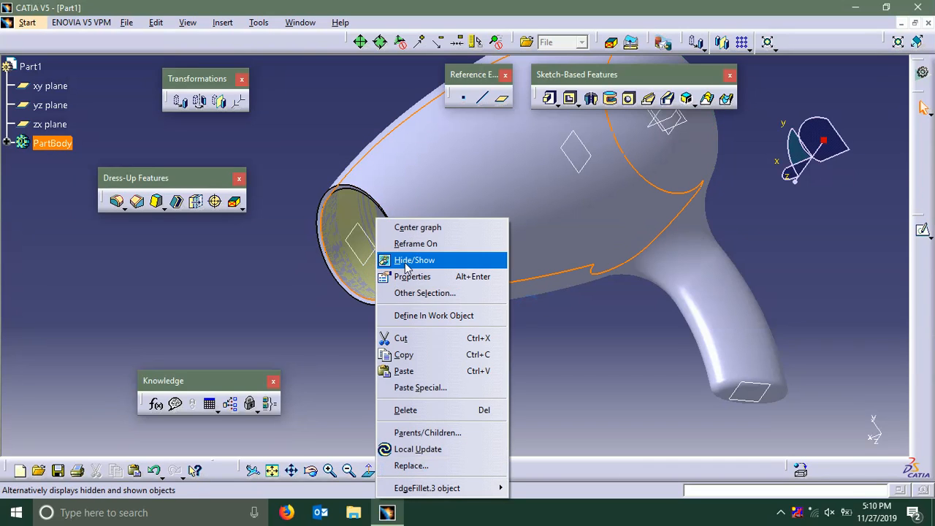
pyautogui.click(404, 260)
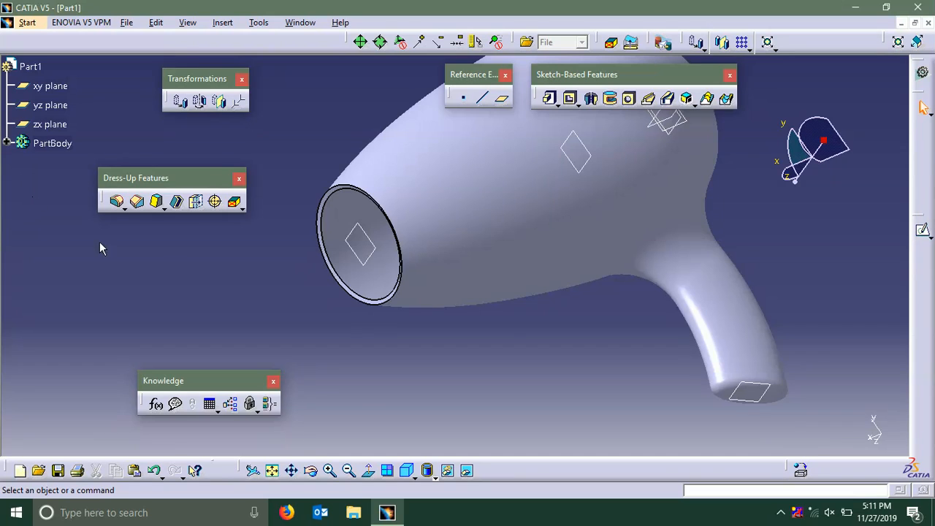
# Change the graphic fill color of PartBody to a salmon red
pyautogui.moveTo(240, 270); pyautogui.dragTo(181, 282, button='middle')
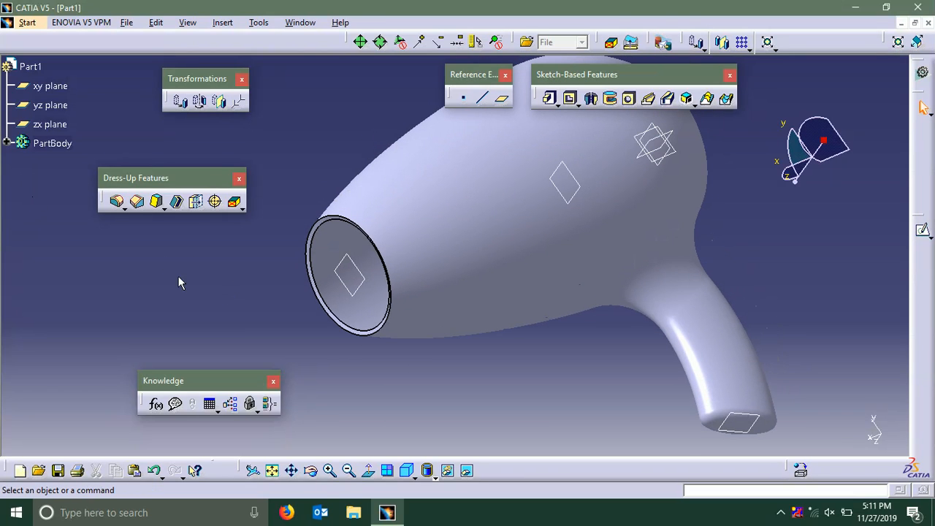
pyautogui.click(8, 143)
pyautogui.scroll(2, 32, 126)
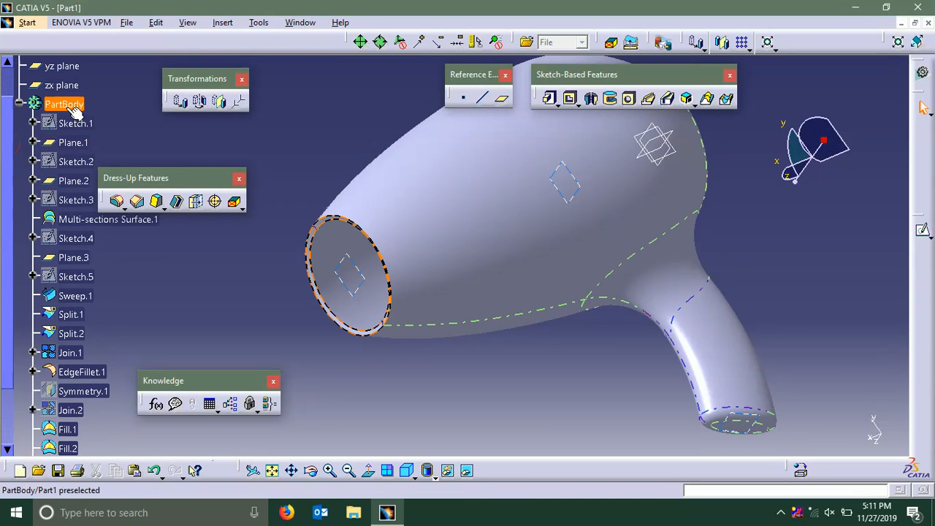
pyautogui.click(60, 104)
pyautogui.rightClick(64, 104)
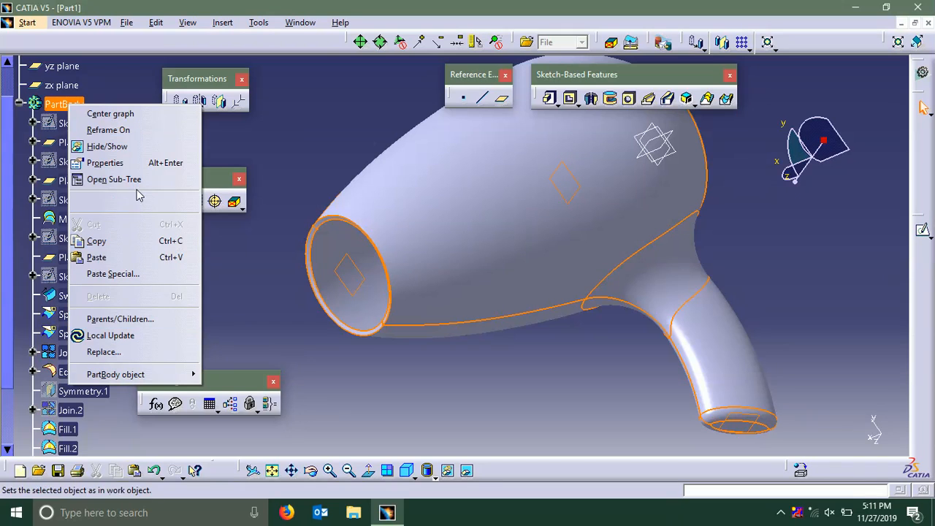
pyautogui.click(140, 165)
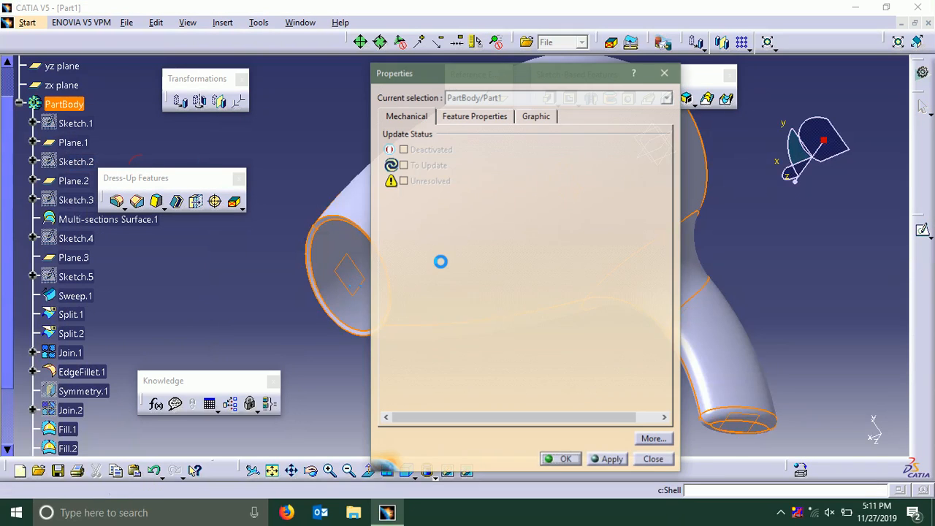
pyautogui.click(527, 115)
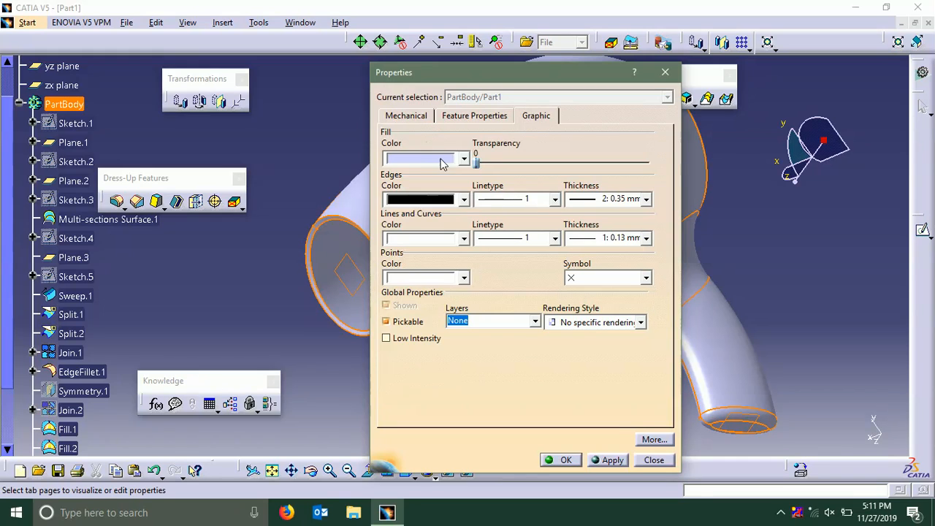
pyautogui.click(441, 157)
pyautogui.click(439, 291)
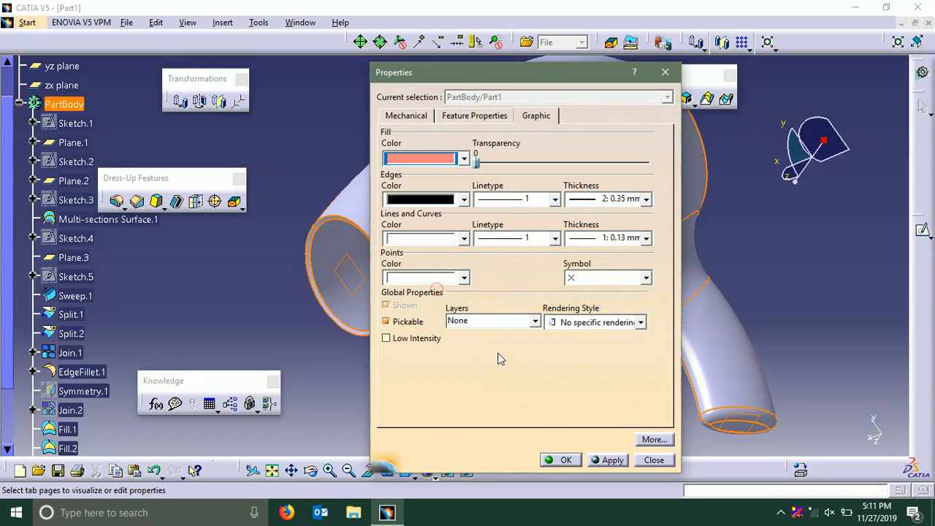
pyautogui.click(560, 459)
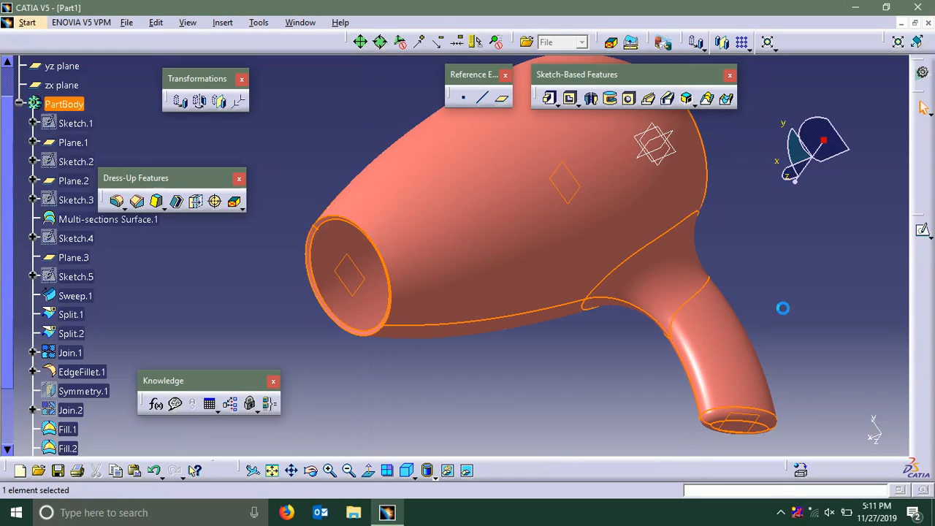
pyautogui.click(780, 268)
# Hide all axis systems and all planes in the part
pyautogui.moveTo(761, 226); pyautogui.dragTo(735, 283, button='middle')
pyautogui.moveTo(721, 155); pyautogui.dragTo(592, 246, button='middle')
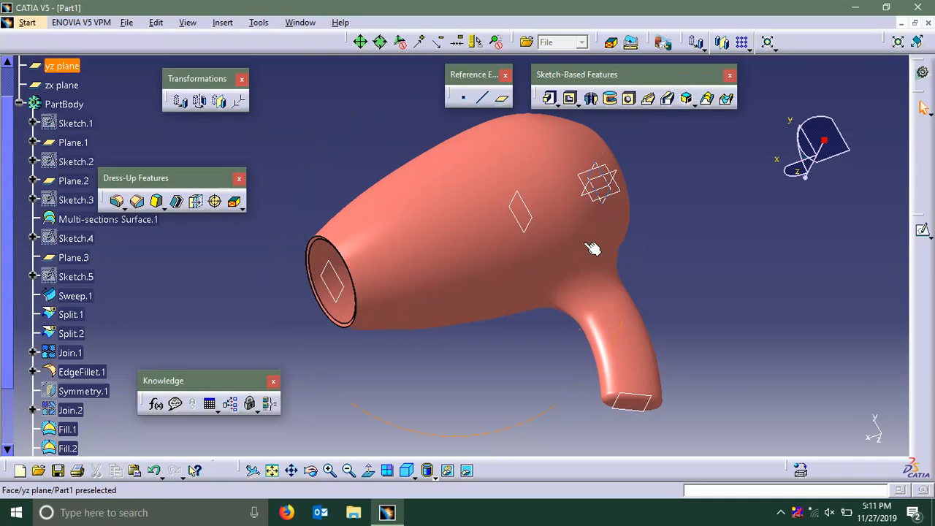
pyautogui.moveTo(655, 167); pyautogui.dragTo(683, 213, button='middle')
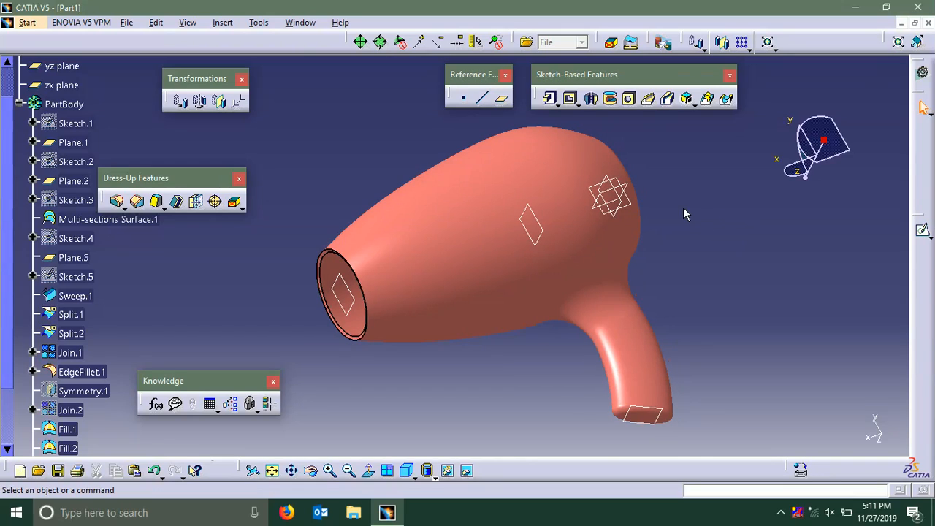
pyautogui.click(259, 22)
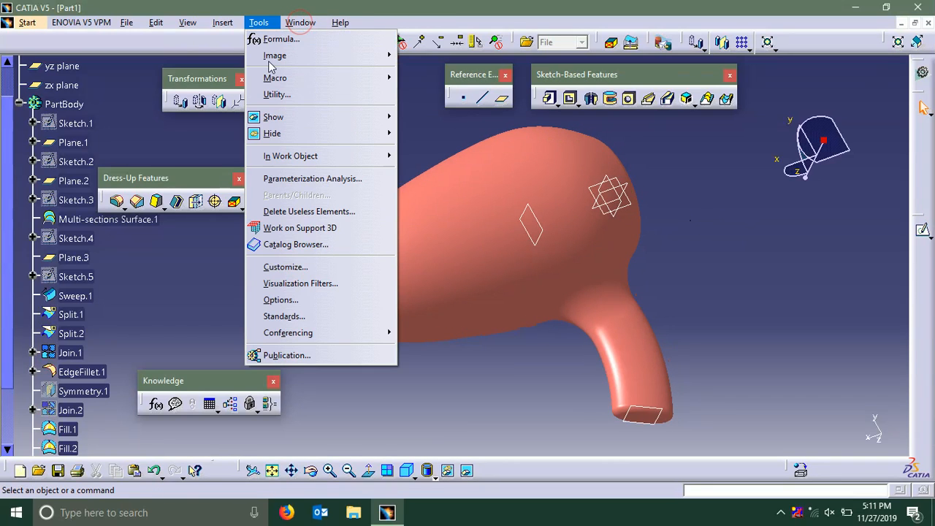
pyautogui.moveTo(308, 137)
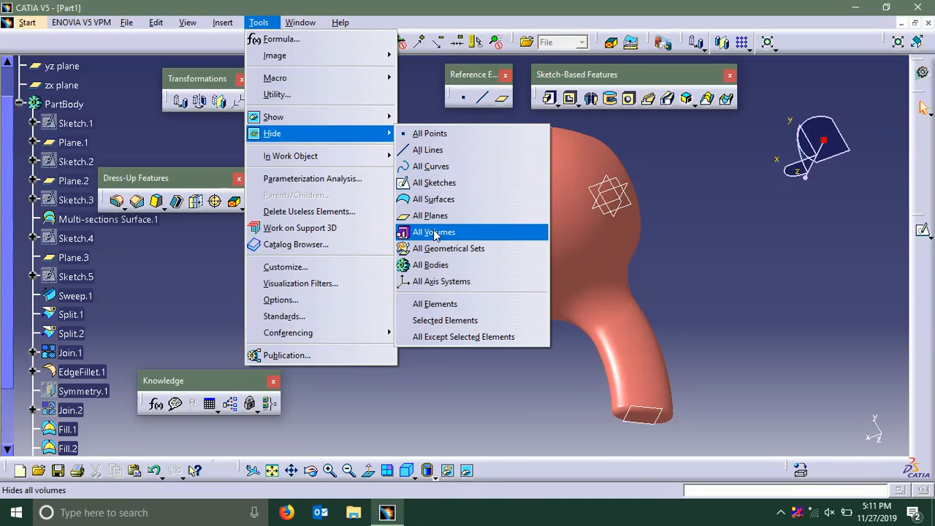
pyautogui.click(441, 281)
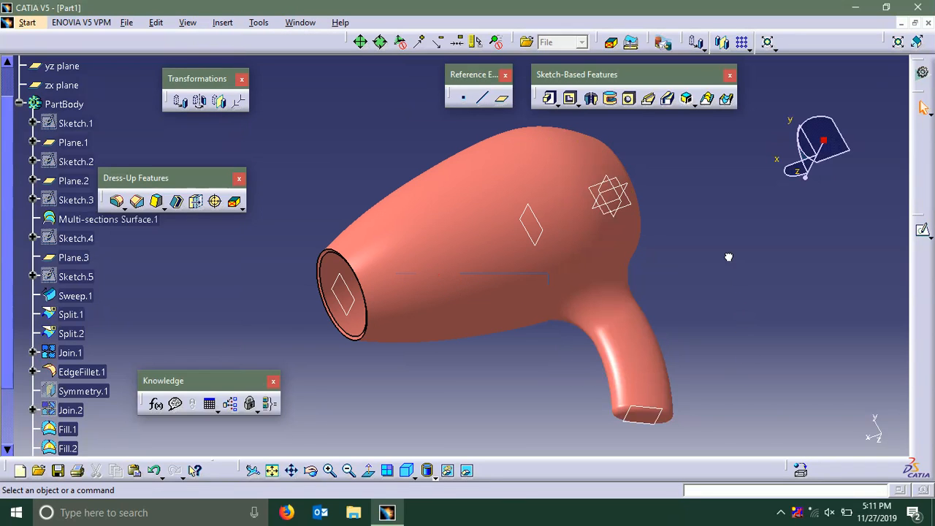
pyautogui.click(300, 23)
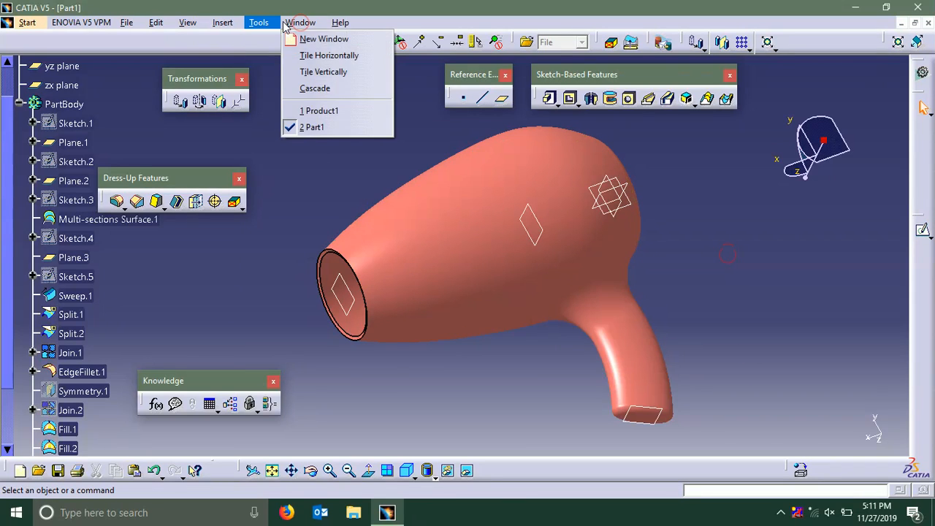
pyautogui.moveTo(298, 136)
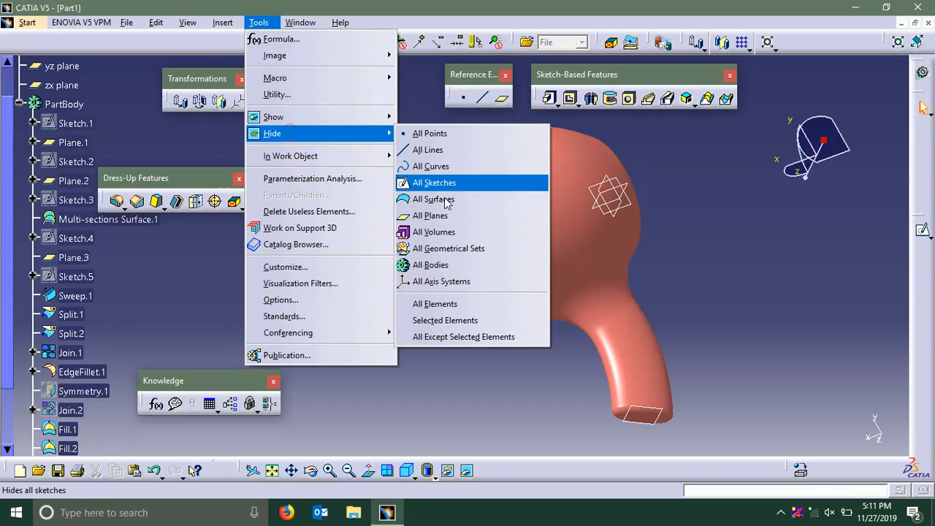
pyautogui.click(452, 219)
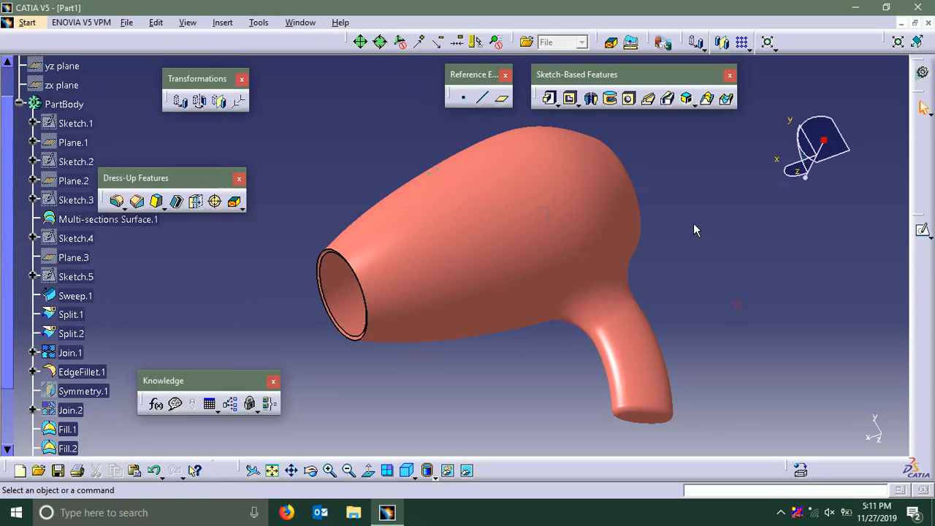
pyautogui.moveTo(453, 219); pyautogui.dragTo(521, 389, button='middle')
pyautogui.moveTo(497, 262); pyautogui.dragTo(521, 219, button='middle')
pyautogui.moveTo(502, 330)
pyautogui.mouseDown(button='middle')
pyautogui.moveTo(515, 309)
pyautogui.moveTo(518, 321)
pyautogui.mouseUp(button='middle')
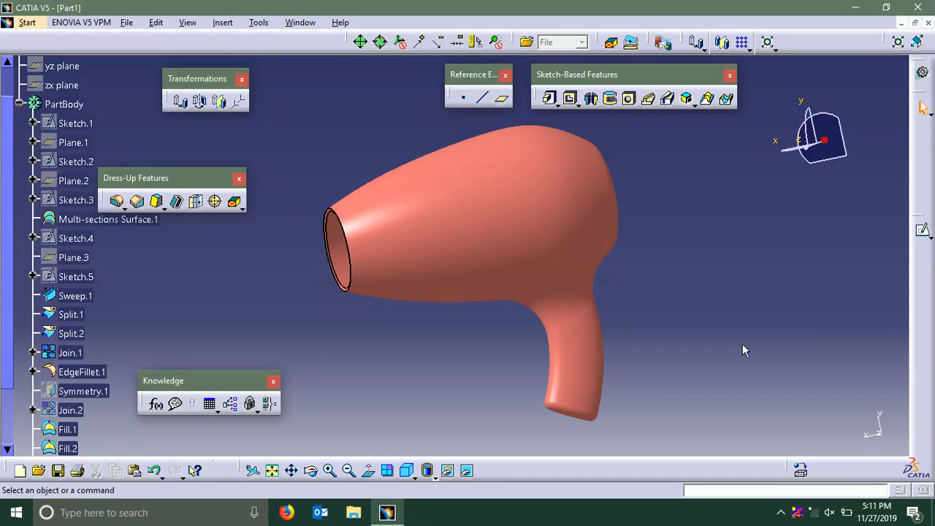
pyautogui.moveTo(742, 351); pyautogui.dragTo(759, 330, button='middle')
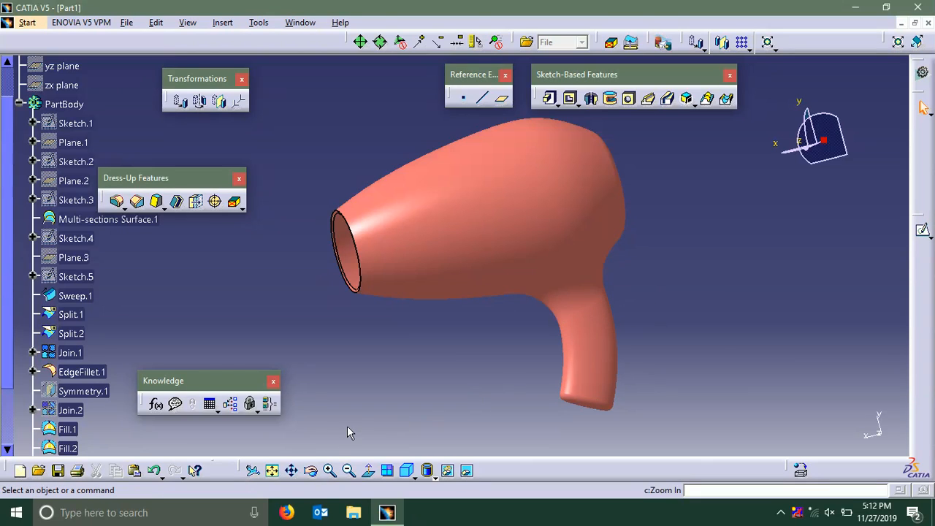
pyautogui.click(358, 410)
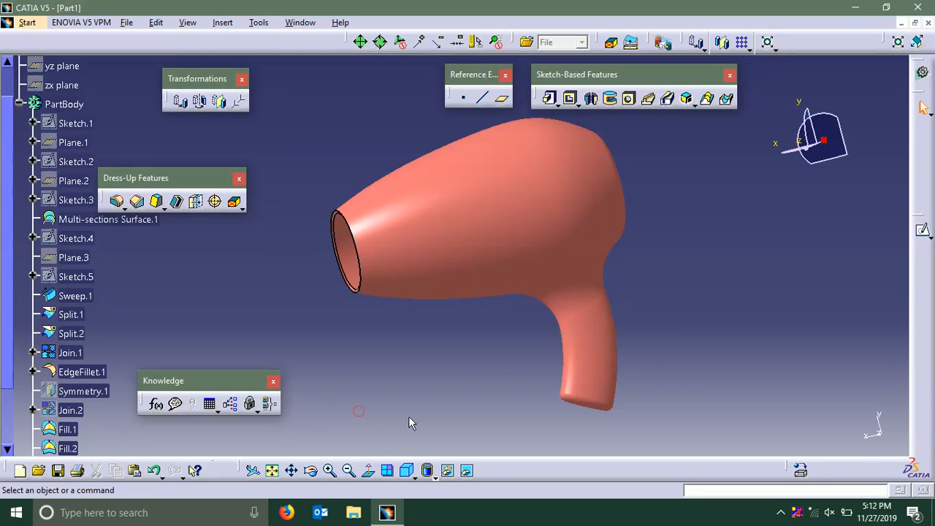
pyautogui.rightClick(923, 283)
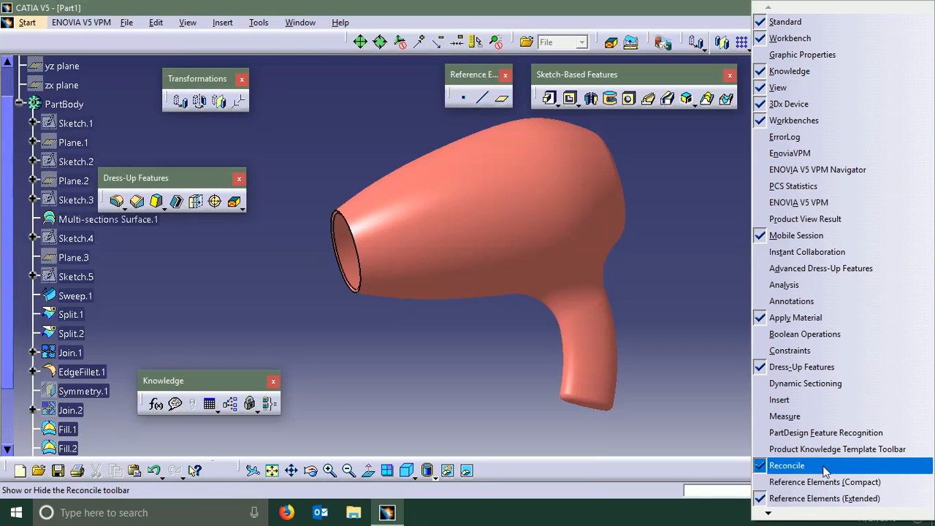
pyautogui.click(801, 514)
pyautogui.click(801, 514)
pyautogui.click(801, 515)
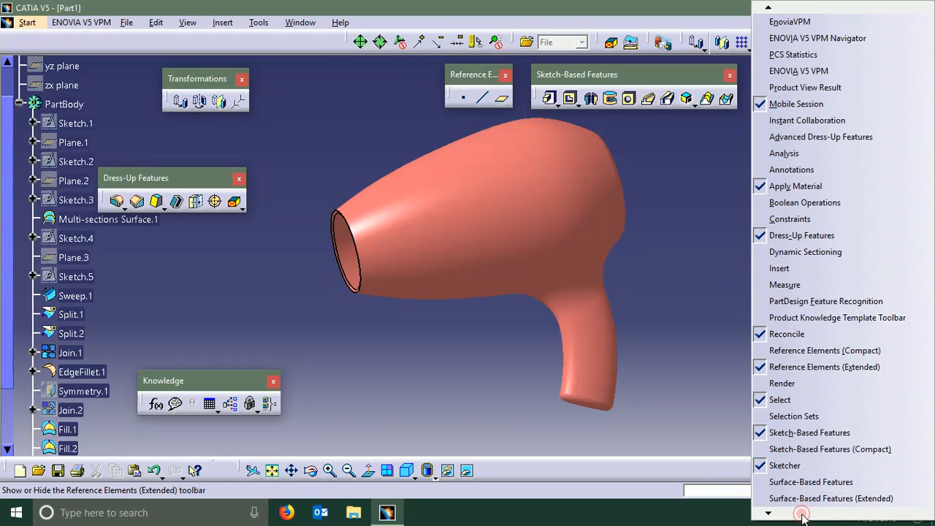
pyautogui.click(801, 514)
pyautogui.click(801, 514)
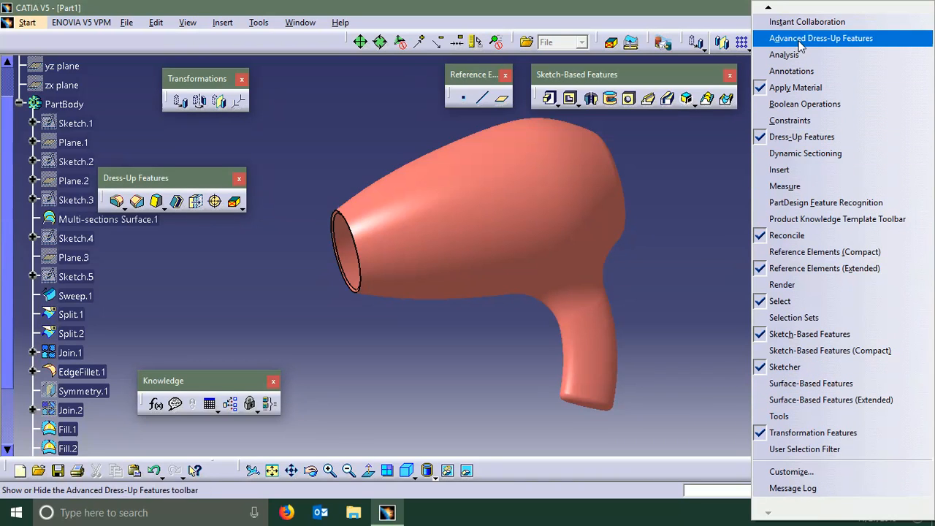
pyautogui.click(773, 7)
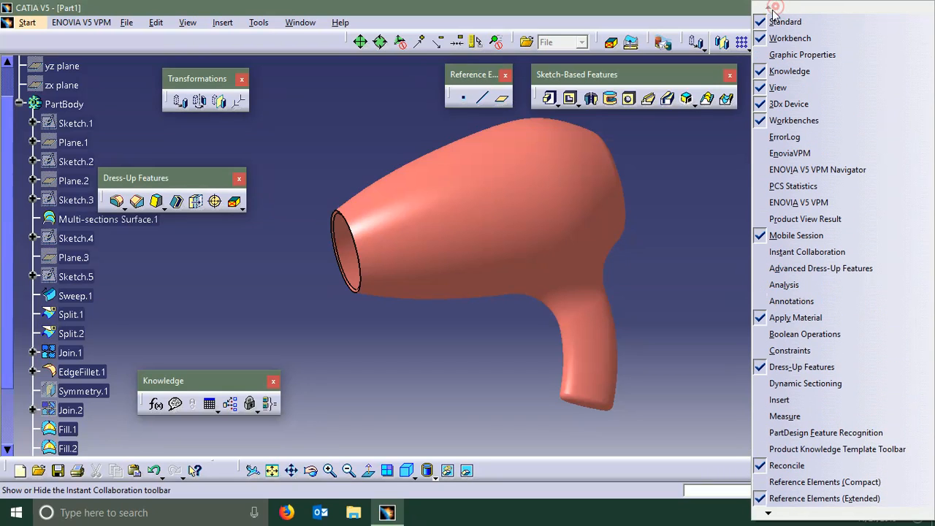
pyautogui.click(701, 192)
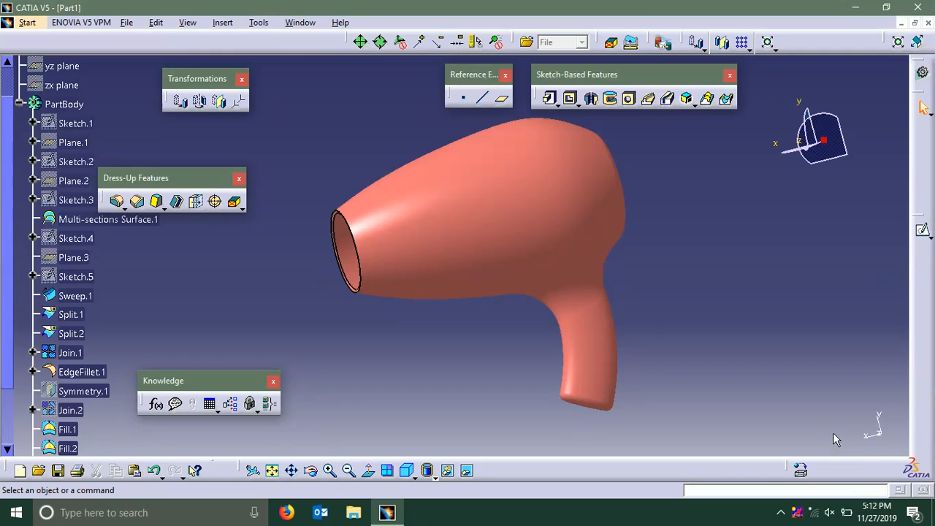
pyautogui.moveTo(630, 255); pyautogui.dragTo(644, 262, button='middle')
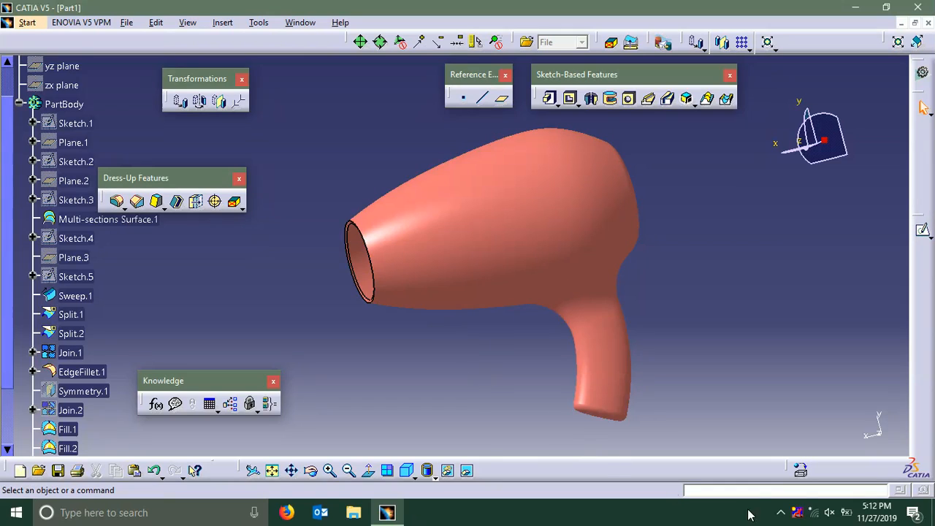
pyautogui.click(781, 513)
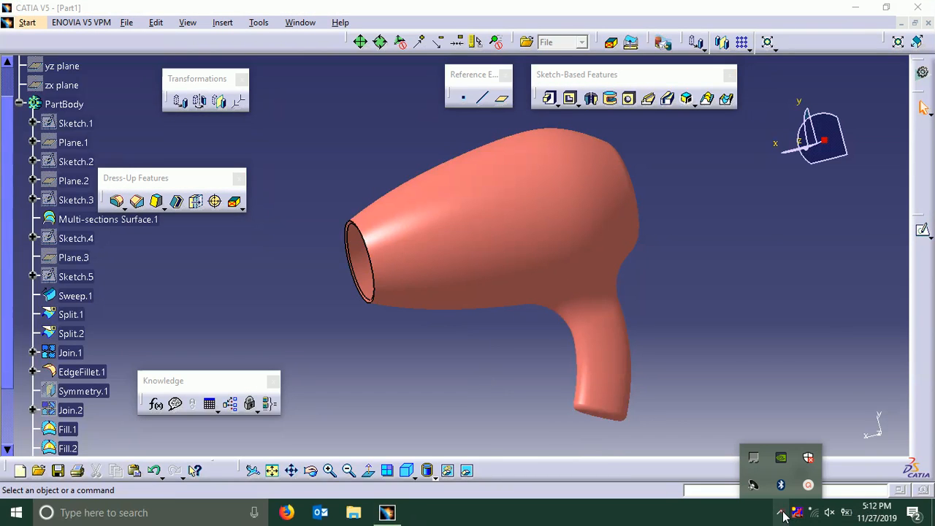
pyautogui.click(808, 484)
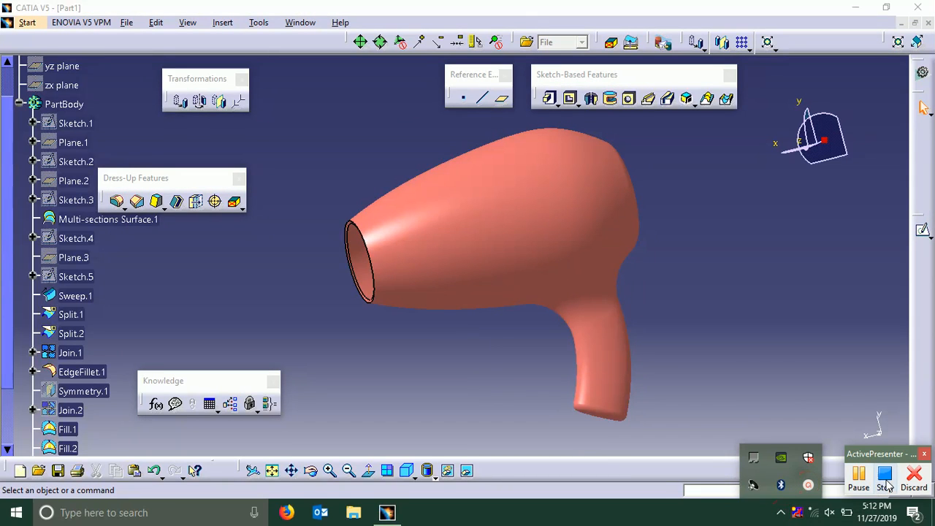